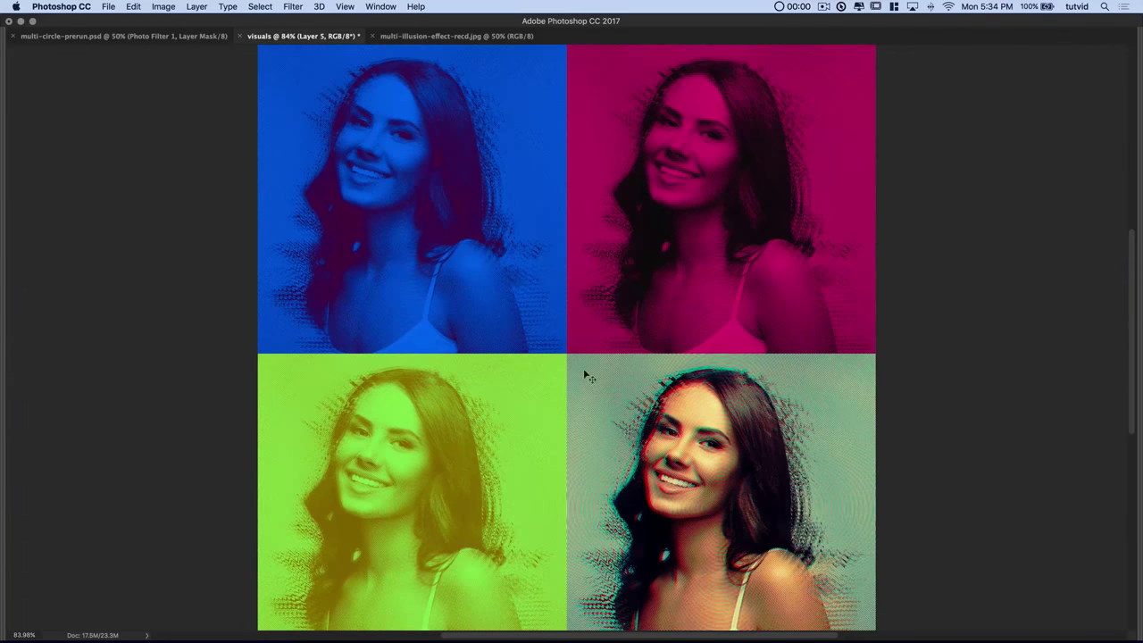
Step: Restore the workspace panels, zoom out, and switch to the multi-illusion-effect-recd.jpg portrait
key(Tab)
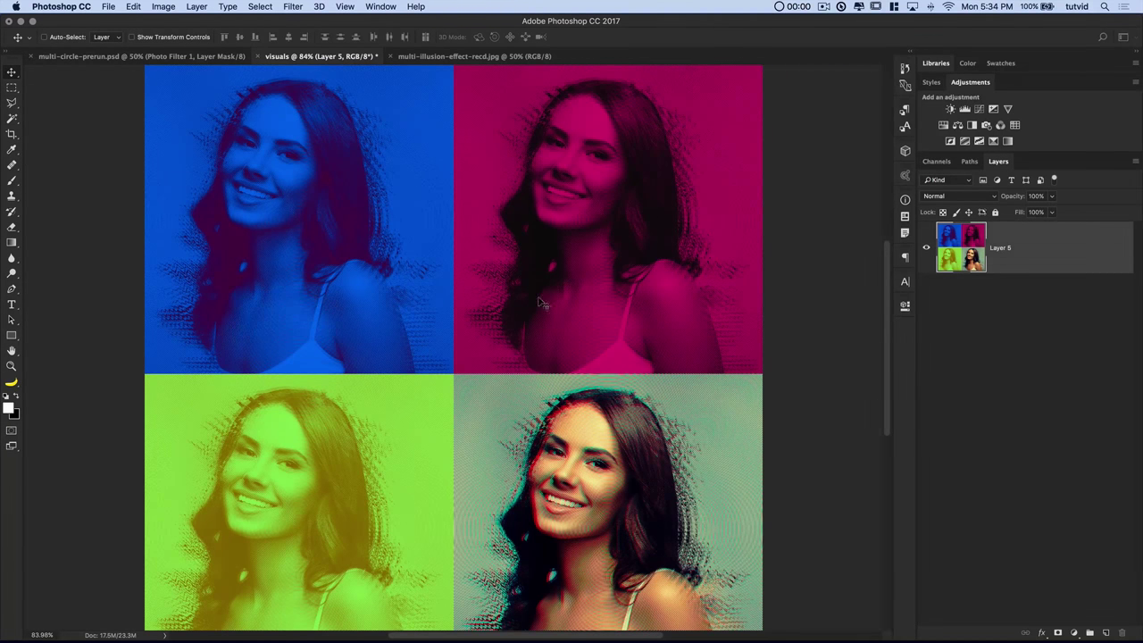
scroll(542, 246, down, 2)
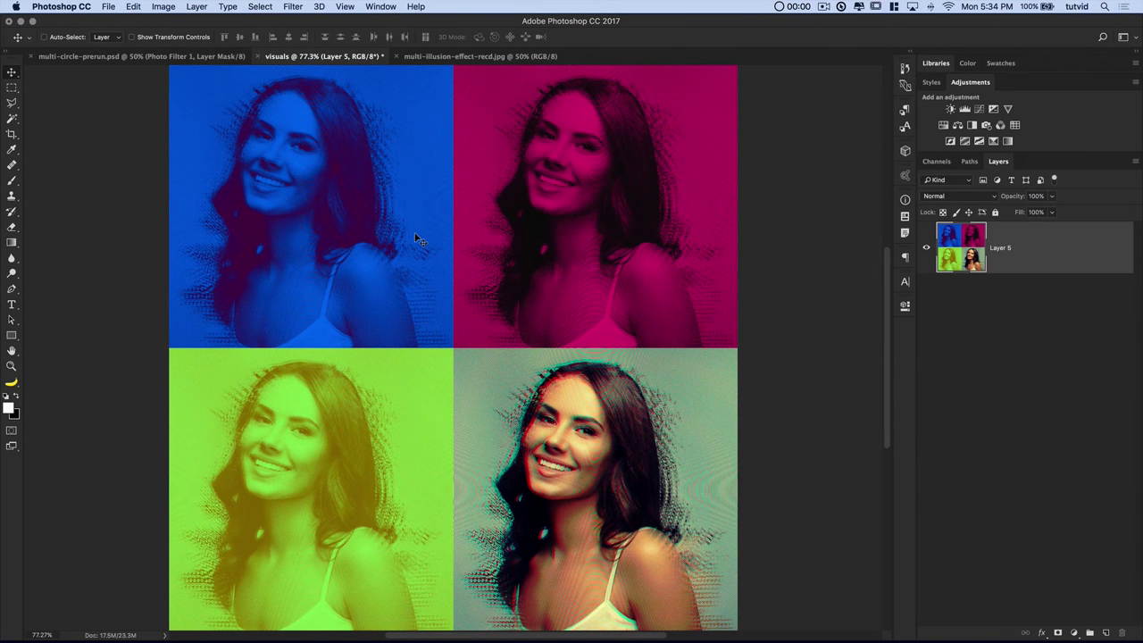
click(465, 56)
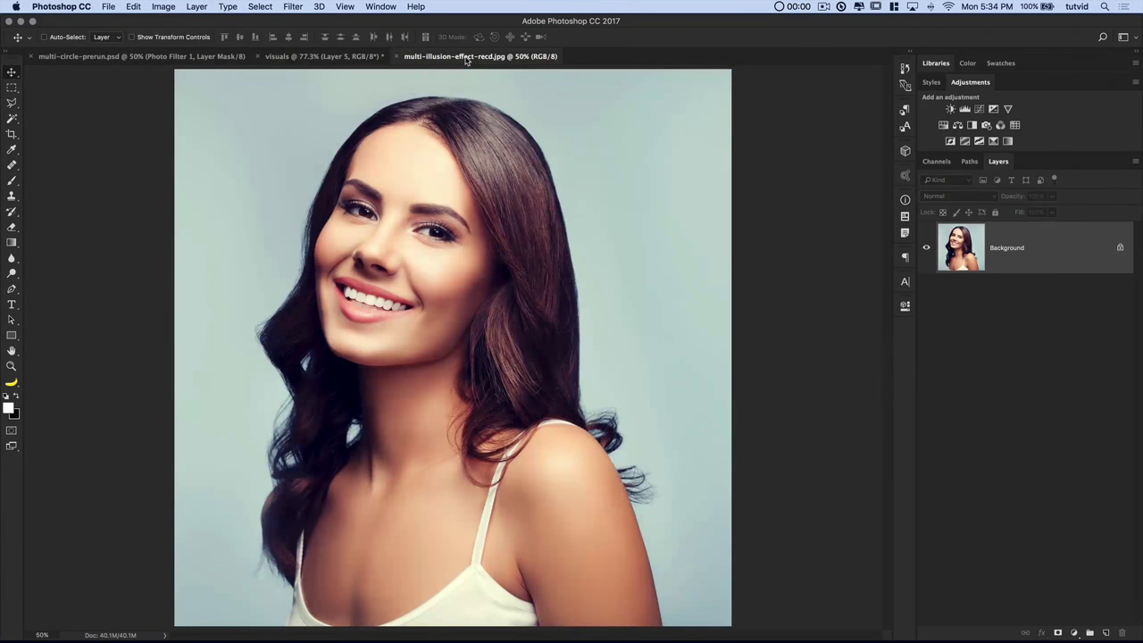
Step: Set the Quick Mask options so red at 85% opacity indicates Selected Areas
click(12, 431)
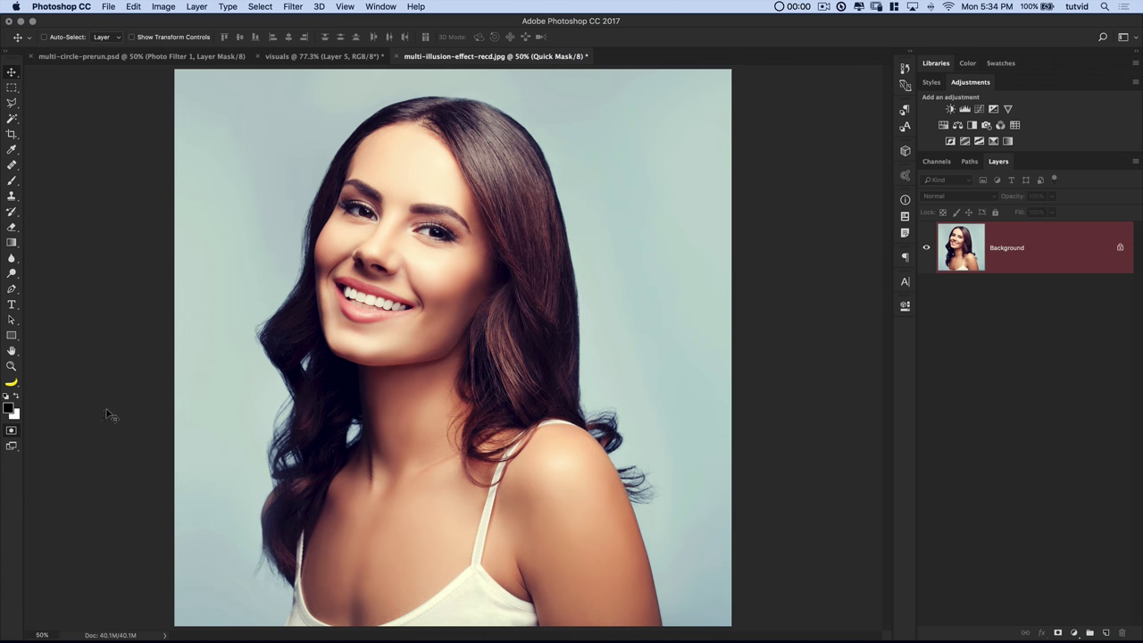
double_click(12, 431)
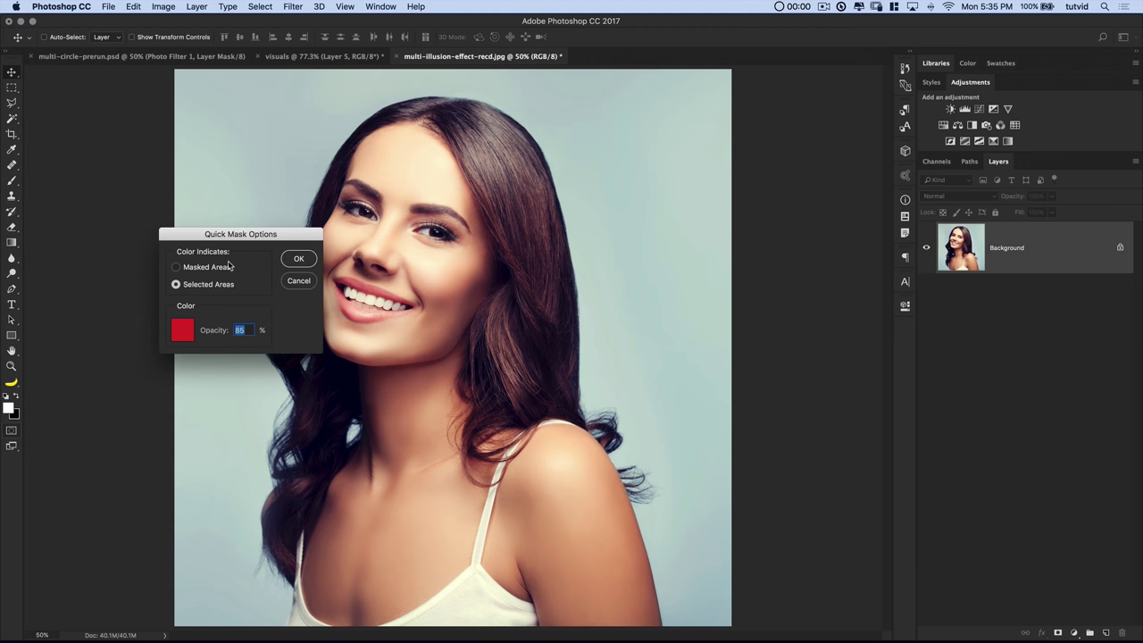
drag(245, 233, 445, 229)
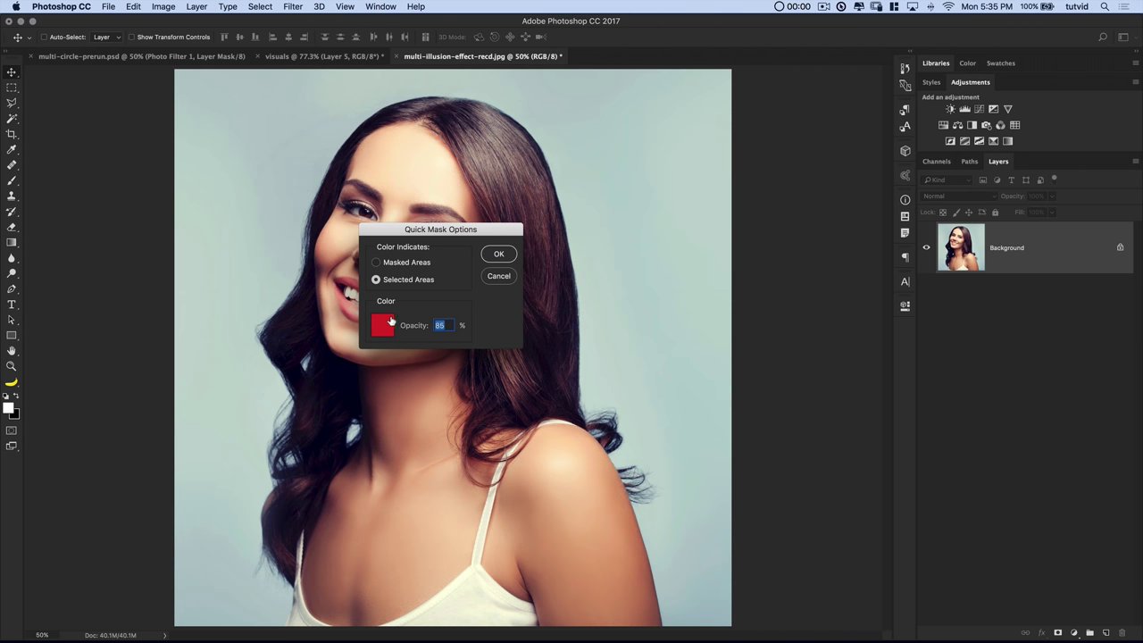
click(501, 255)
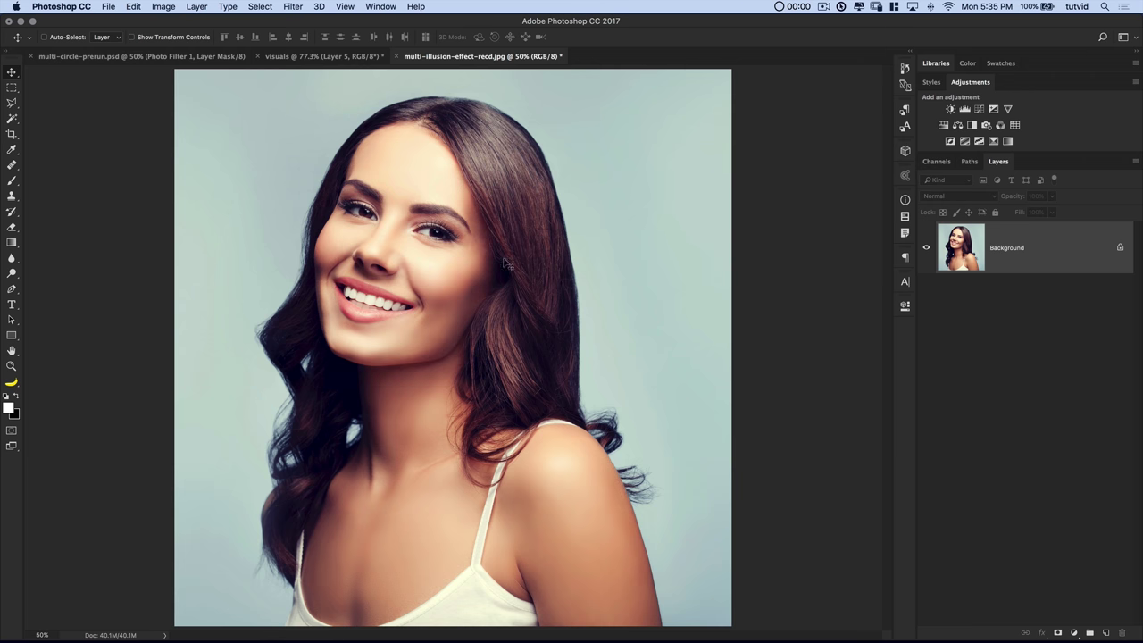
Step: Set up a 250 px, 50% hardness black brush and undo a test stroke
click(12, 182)
right_click(417, 232)
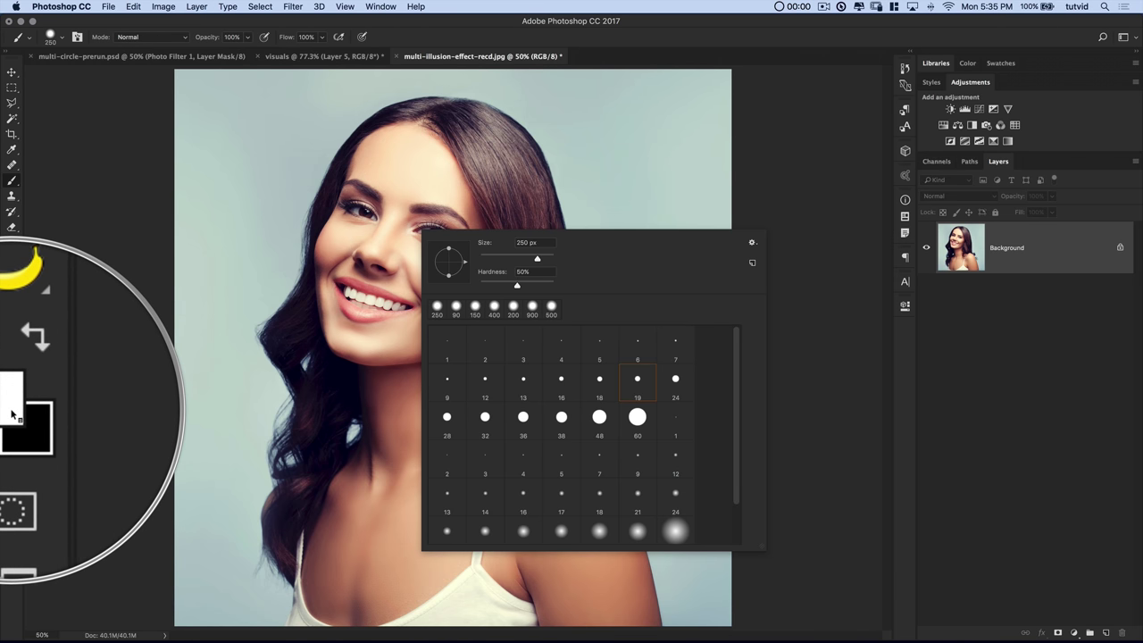
key(d)
click(33, 418)
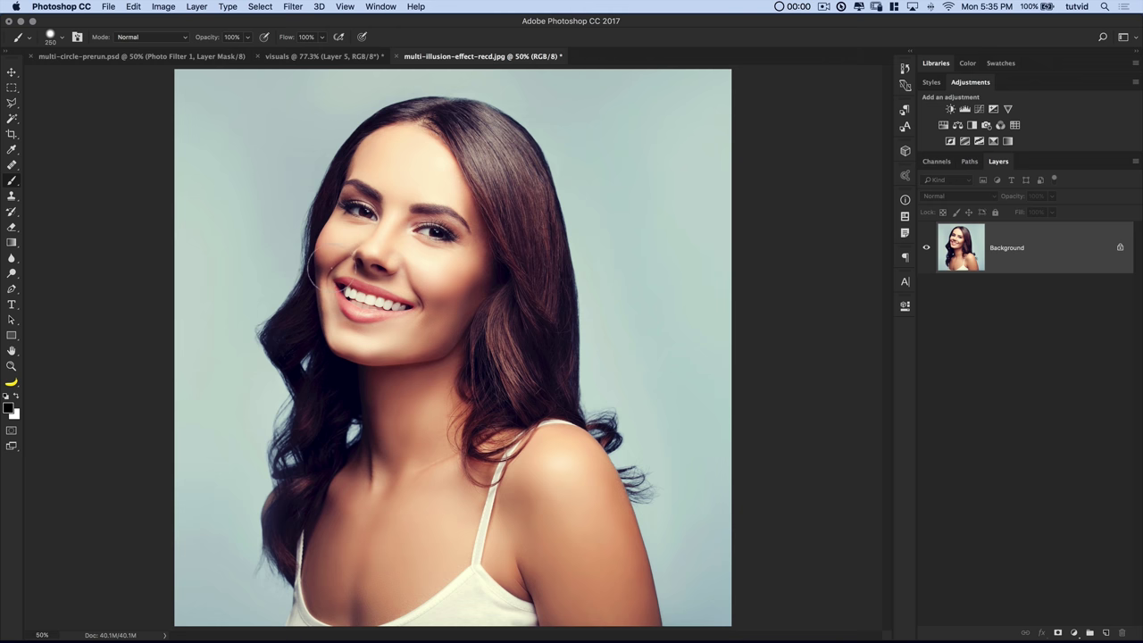
drag(311, 599, 312, 614)
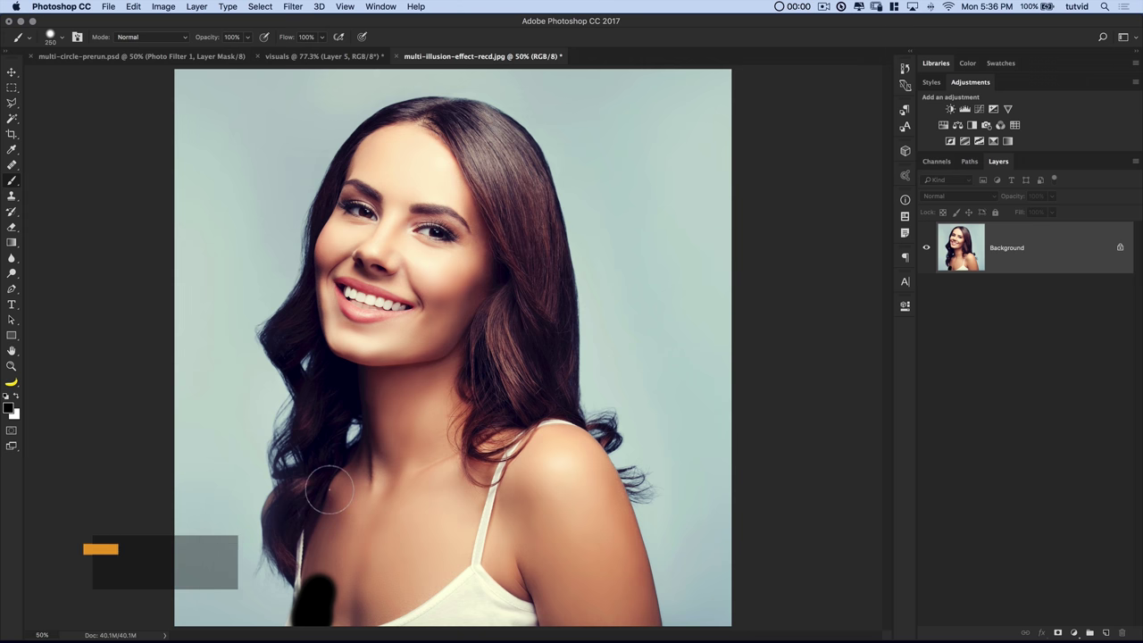
key(super+z)
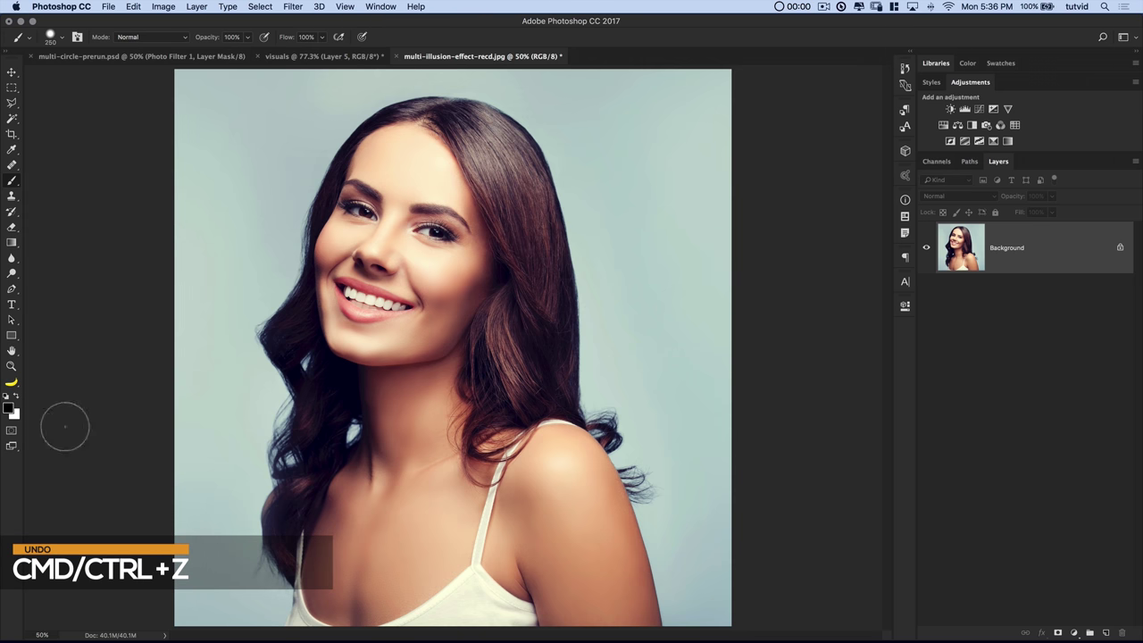
Step: Paint the woman red in quick mask mode and convert the mask to a selection
click(12, 433)
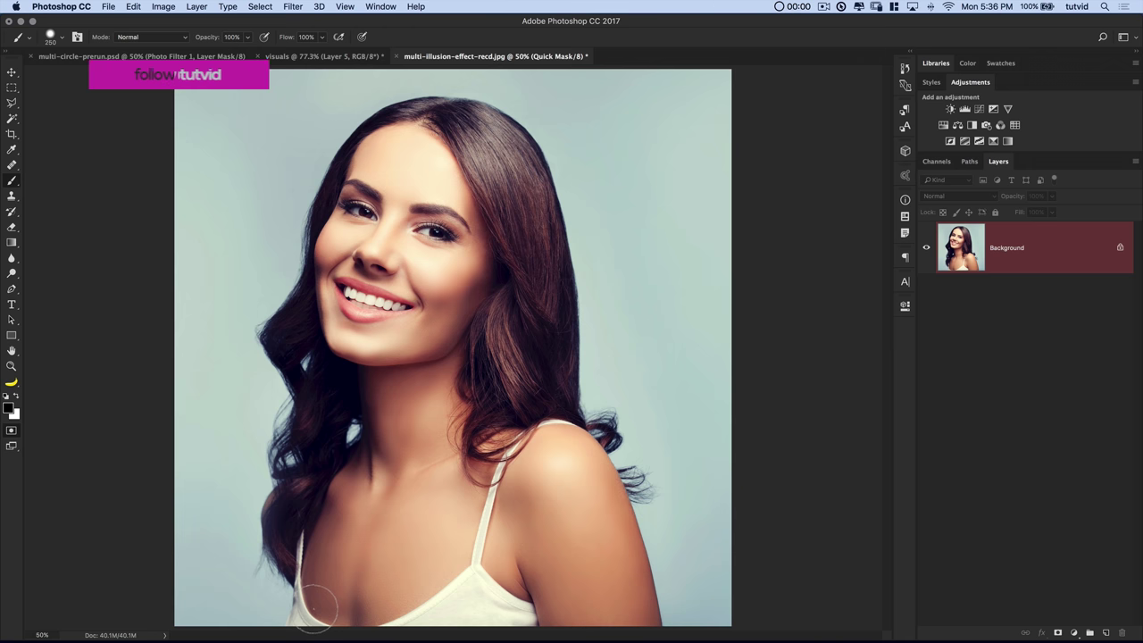
mouse_move(317, 616)
mouse_down()
mouse_move(318, 563)
mouse_move(284, 522)
mouse_move(303, 491)
mouse_move(307, 500)
mouse_move(301, 528)
mouse_move(306, 386)
mouse_move(288, 338)
mouse_move(347, 268)
mouse_move(362, 321)
mouse_move(359, 451)
mouse_move(485, 549)
mouse_move(544, 223)
mouse_move(492, 352)
mouse_up()
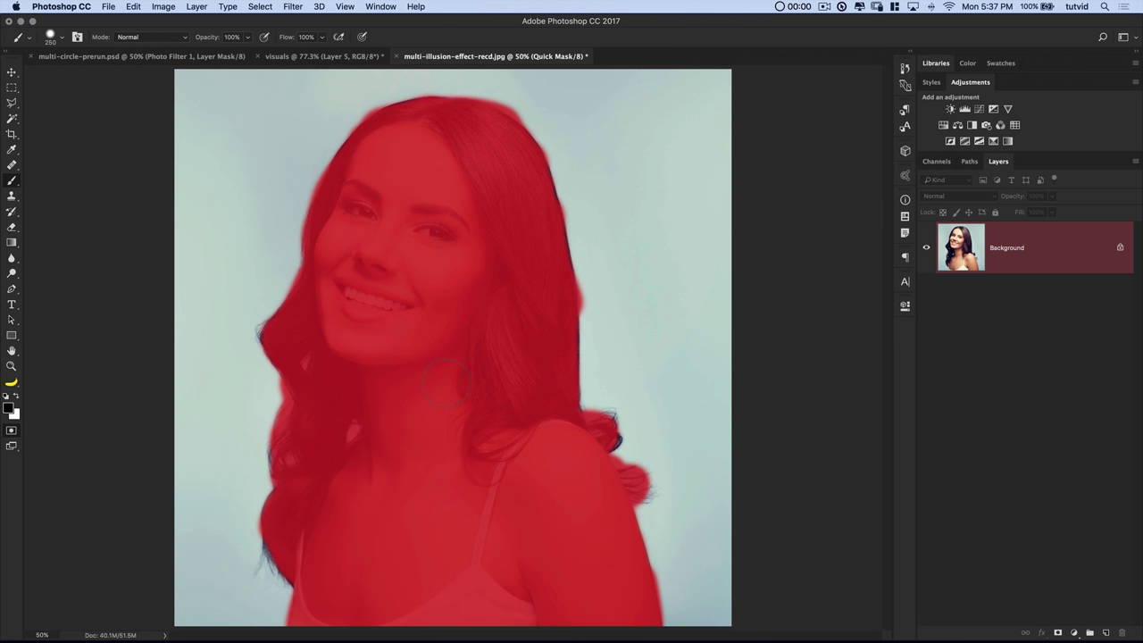
key(q)
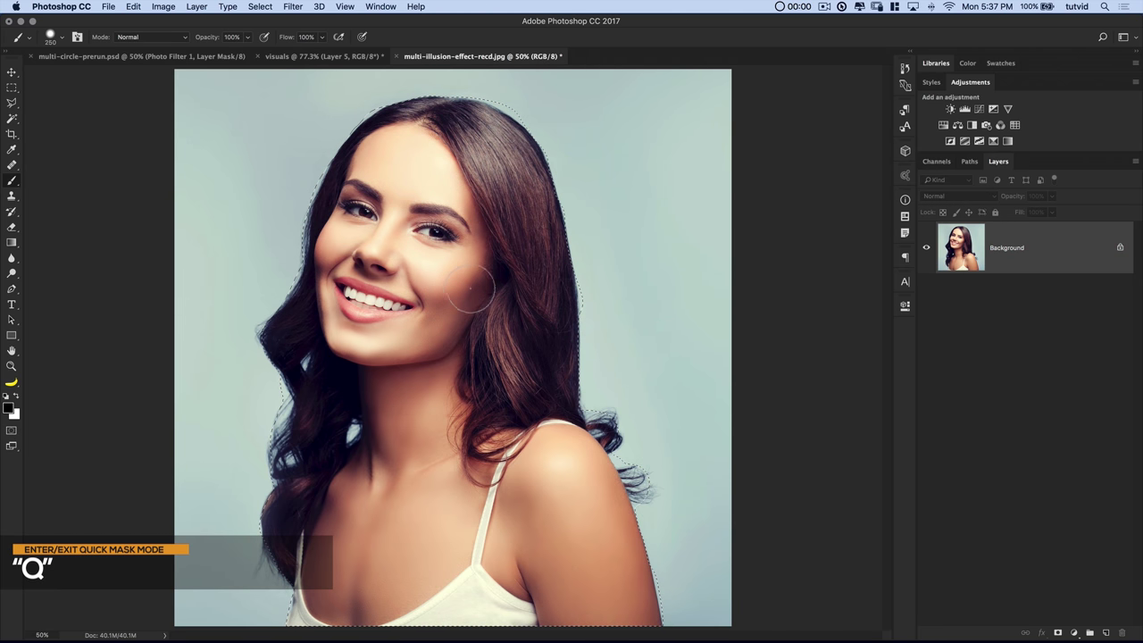
double_click(12, 431)
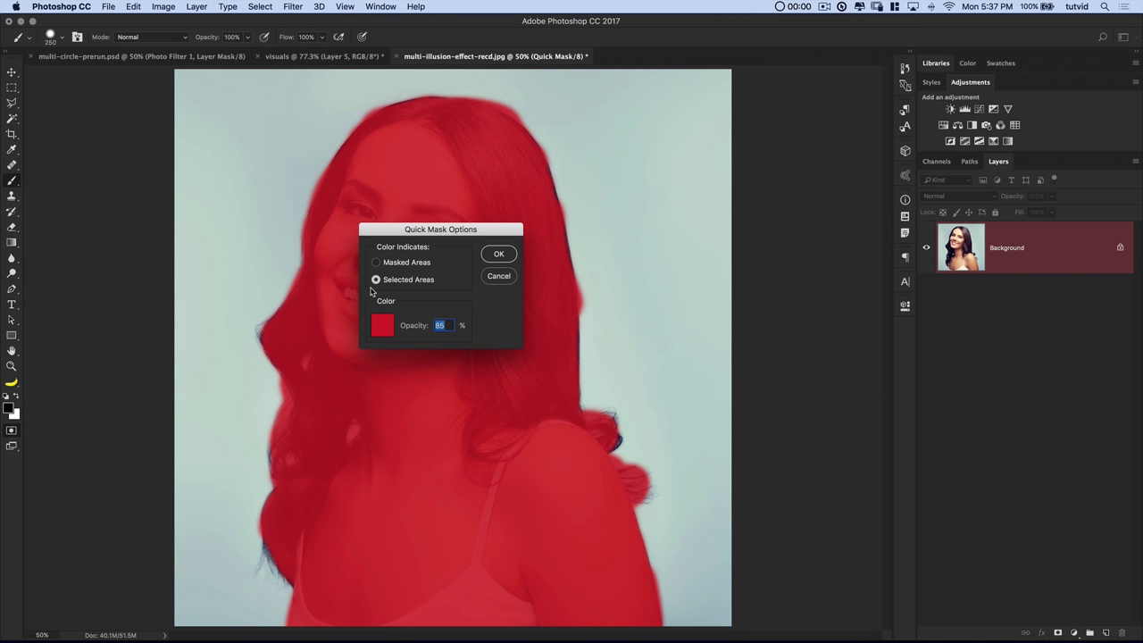
click(499, 255)
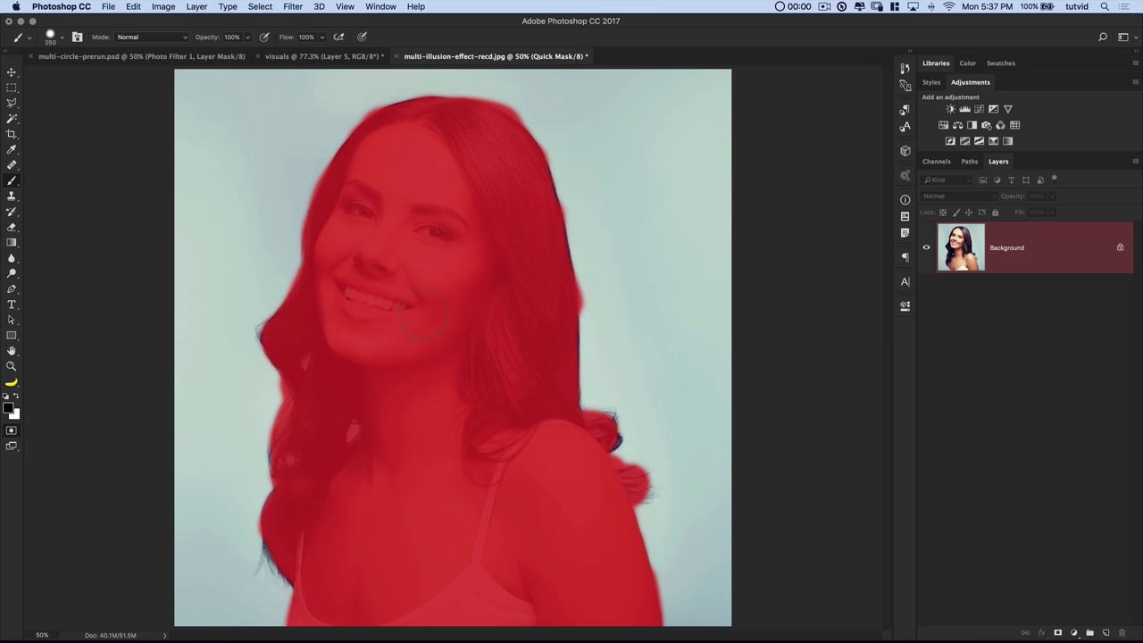
key(q)
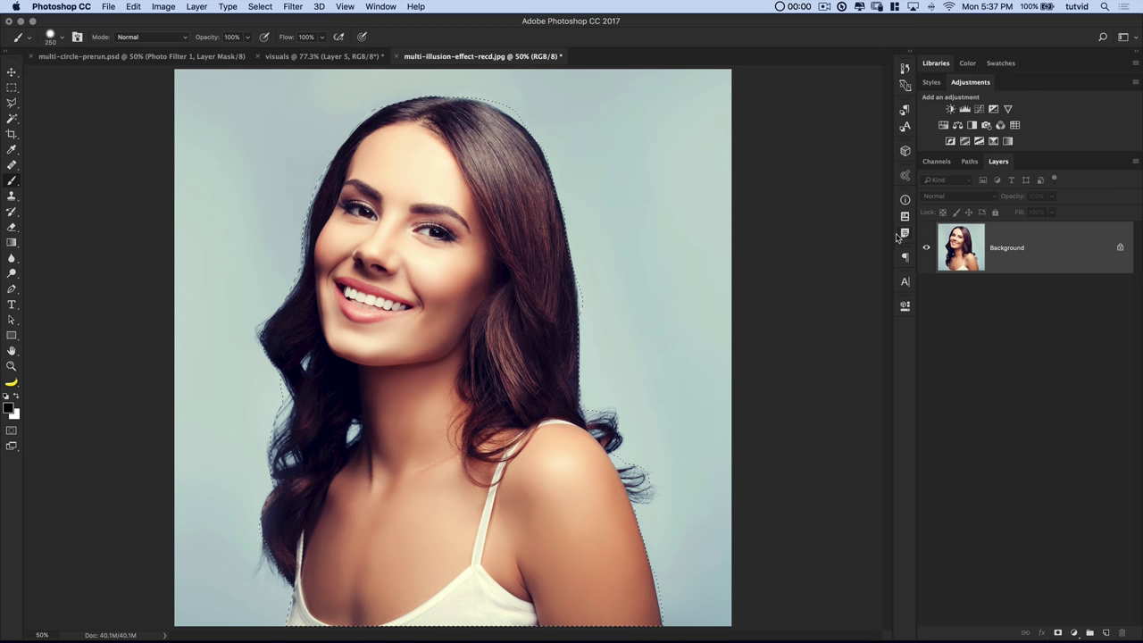
Step: Copy the selected woman onto Layer 1 and Layer 1 copy, hiding the copy
key(super+j)
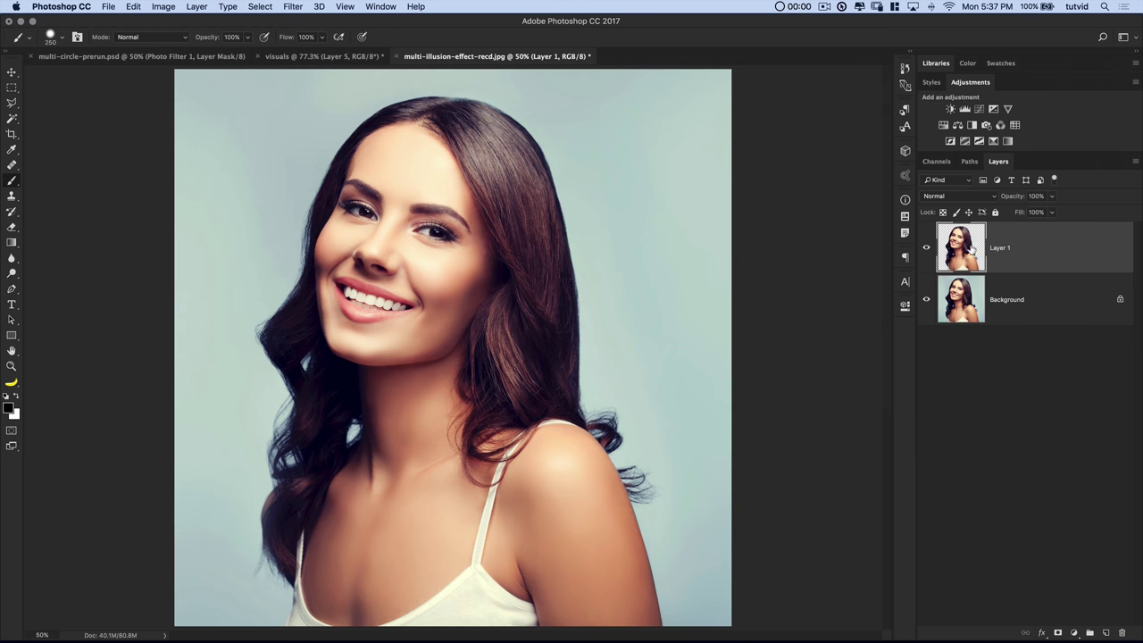
key(super+j)
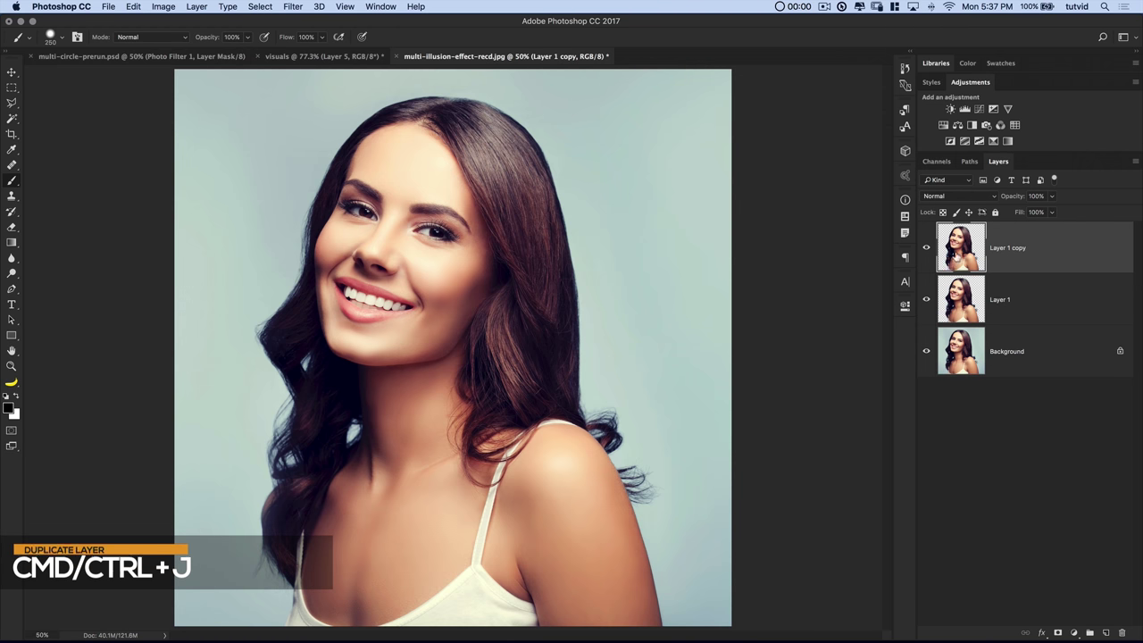
click(926, 250)
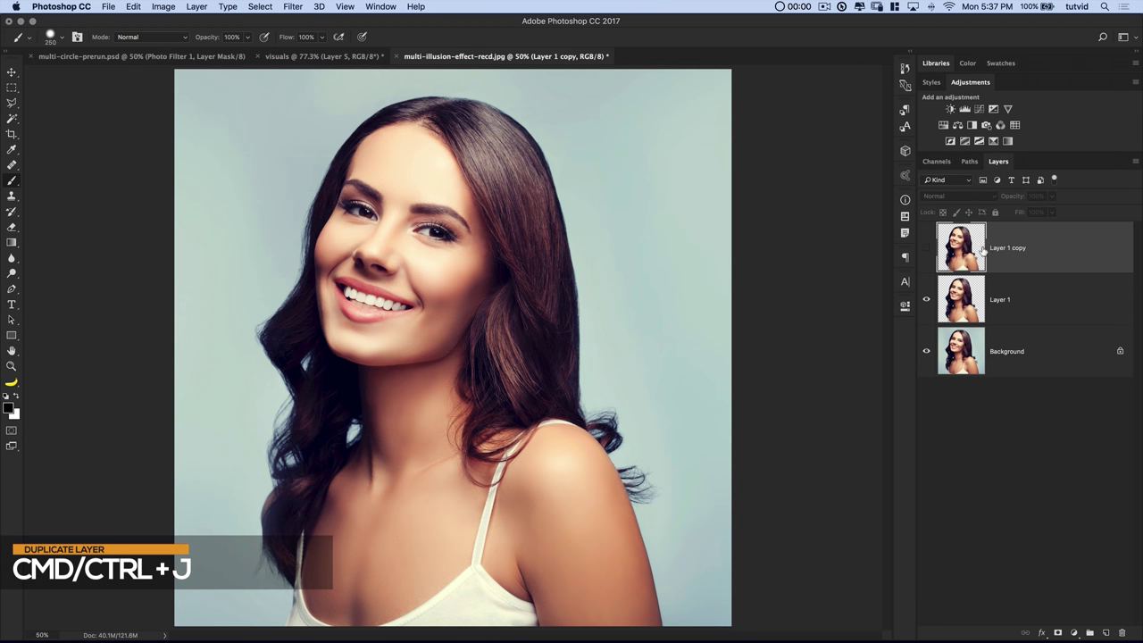
Step: Rename Layer 1 to 'effect' and convert it to a Smart Object
double_click(999, 300)
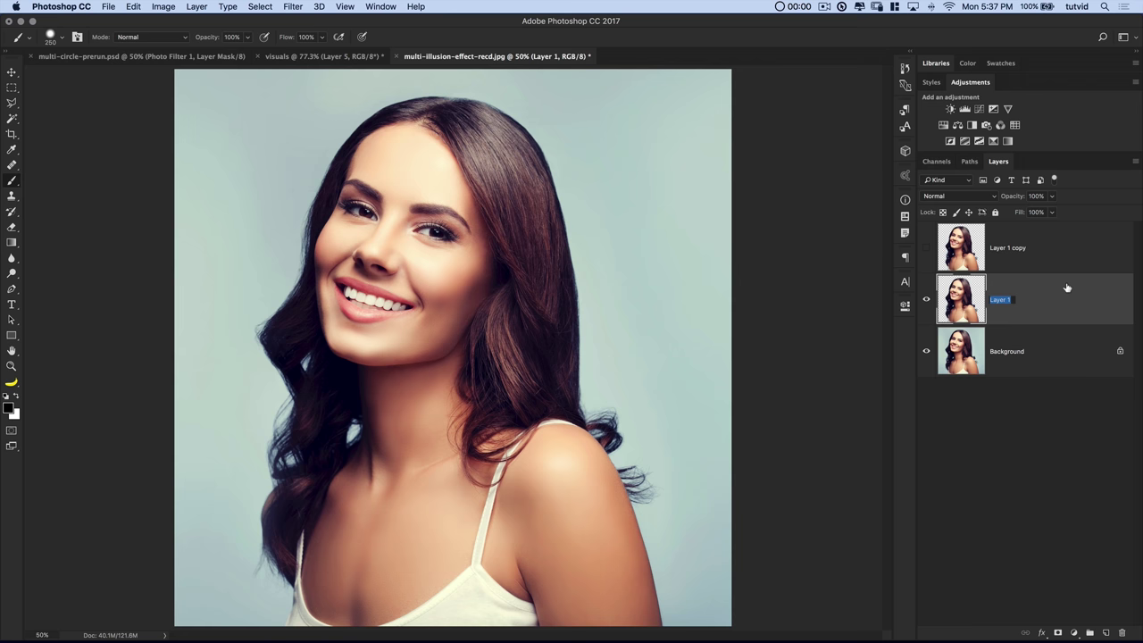
text(effect)
key(Return)
right_click(1037, 313)
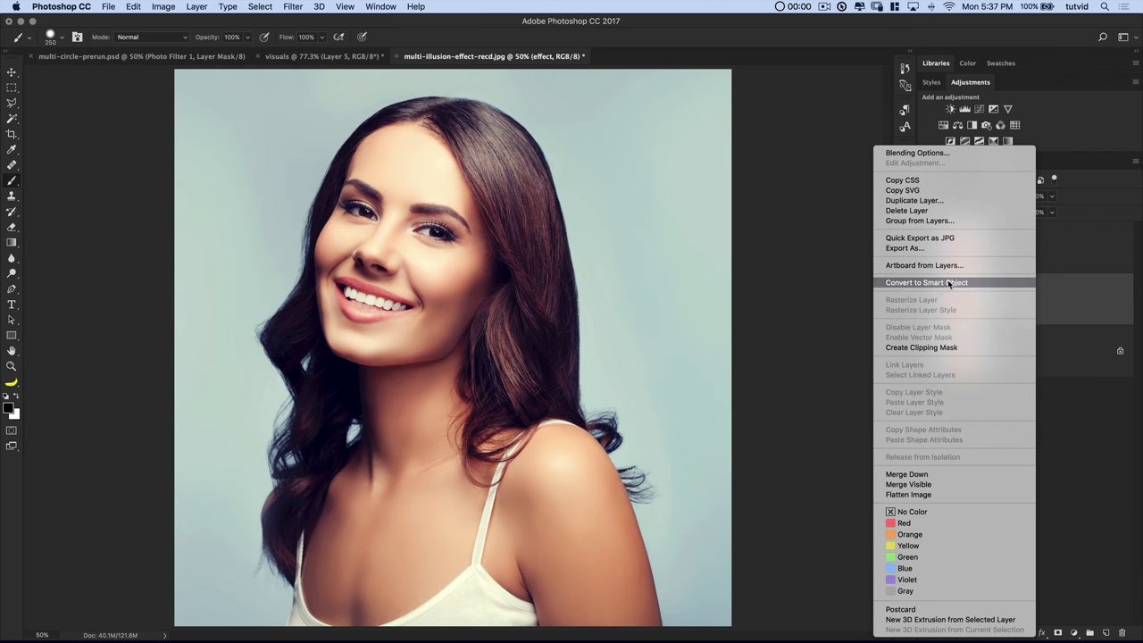
click(949, 282)
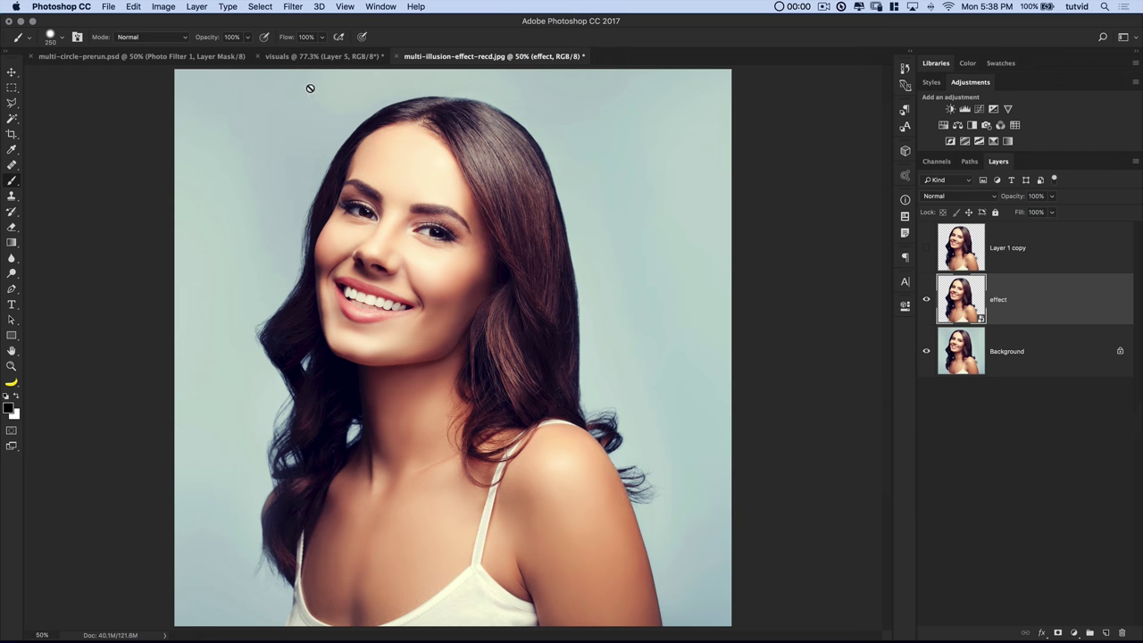
Step: Apply a randomized Square Wave with 30 generators and 65/1% scale to the effect layer
click(295, 7)
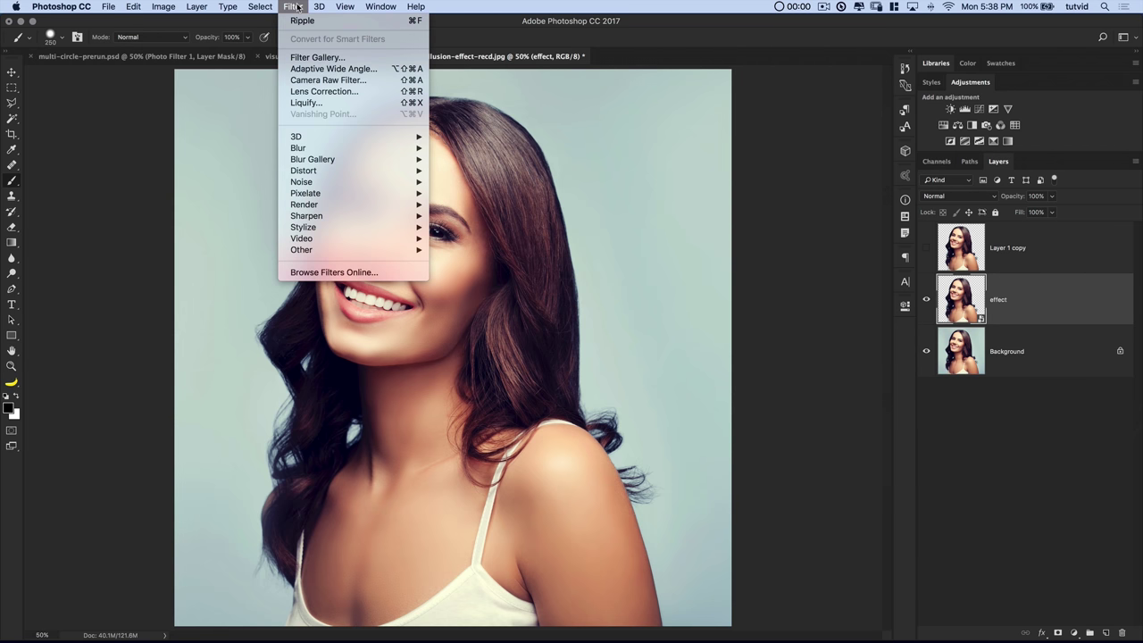
mouse_move(323, 172)
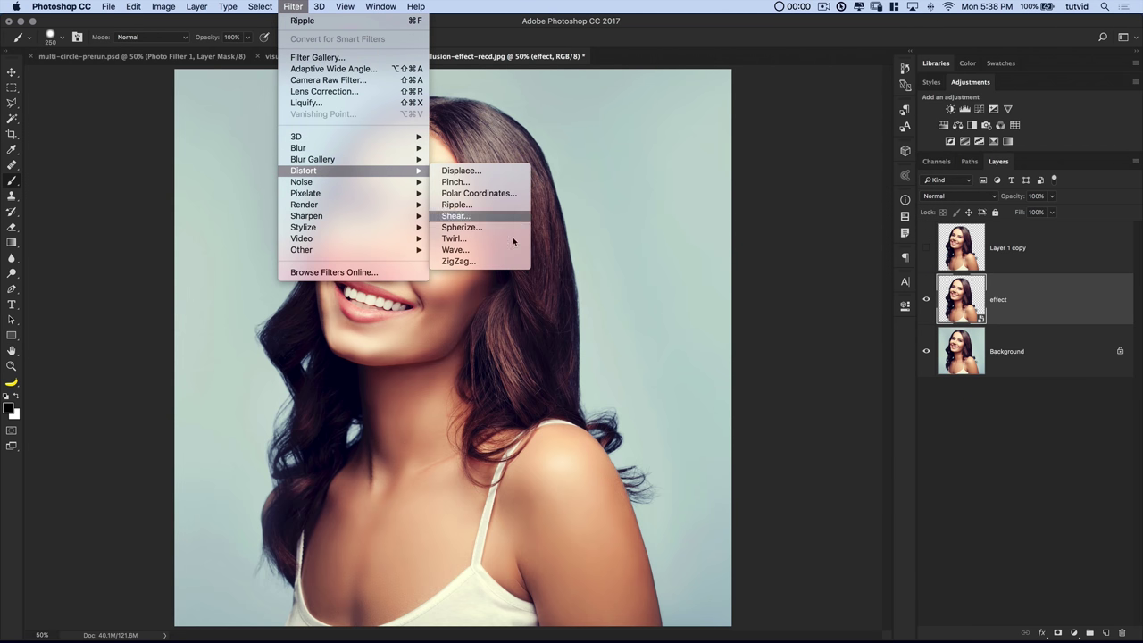
click(461, 252)
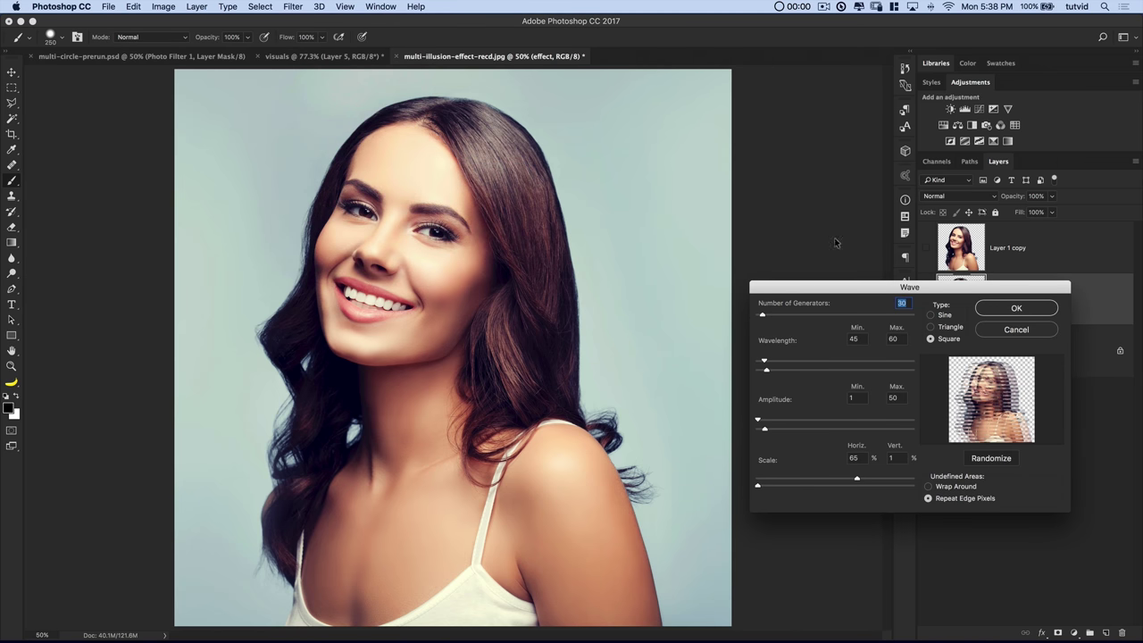
drag(868, 290, 514, 189)
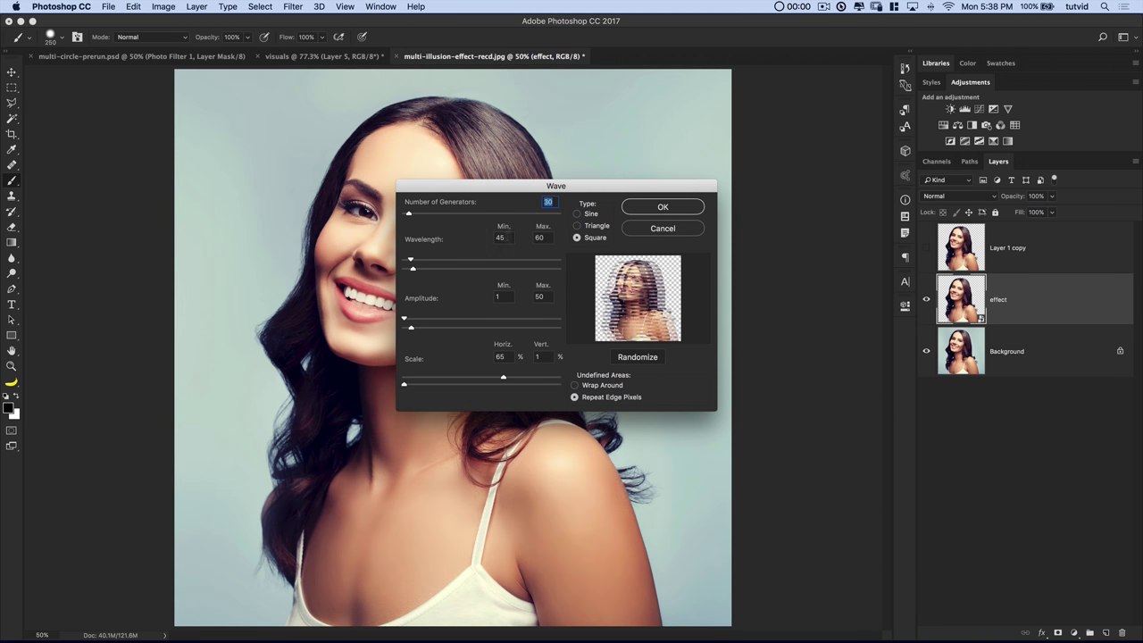
click(501, 237)
key(Tab)
click(505, 296)
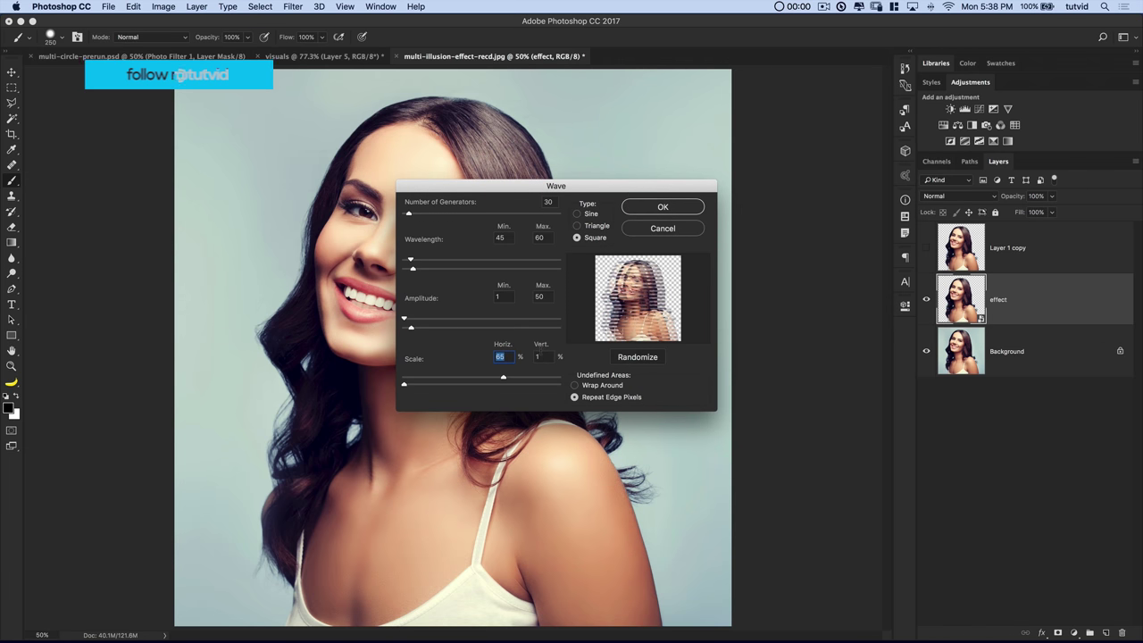
click(577, 214)
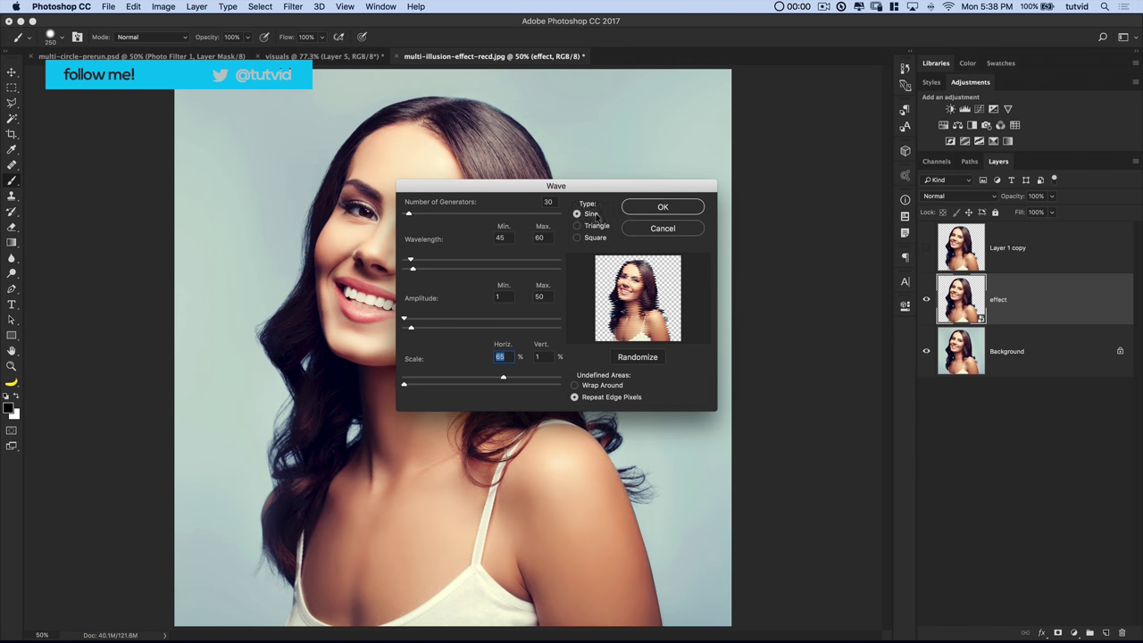
click(579, 239)
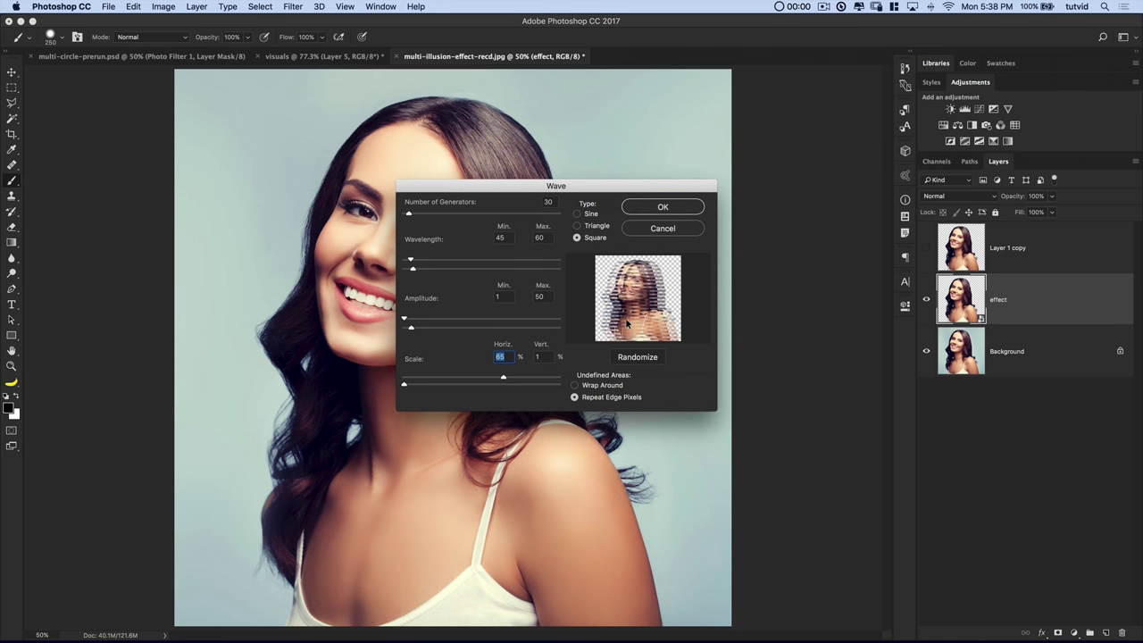
click(638, 358)
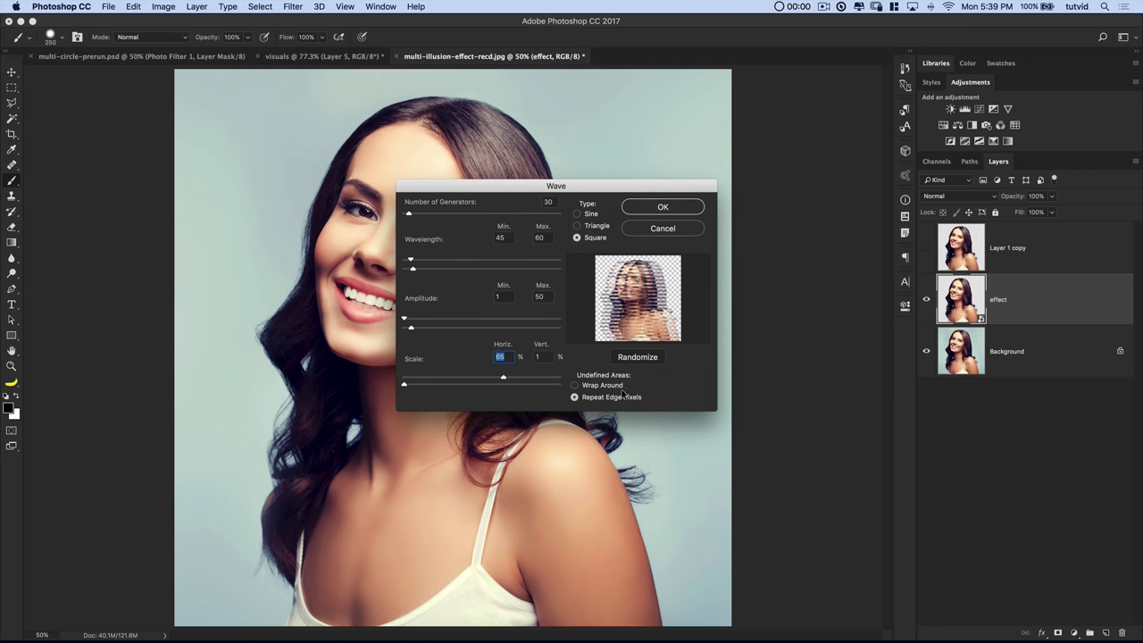
click(660, 208)
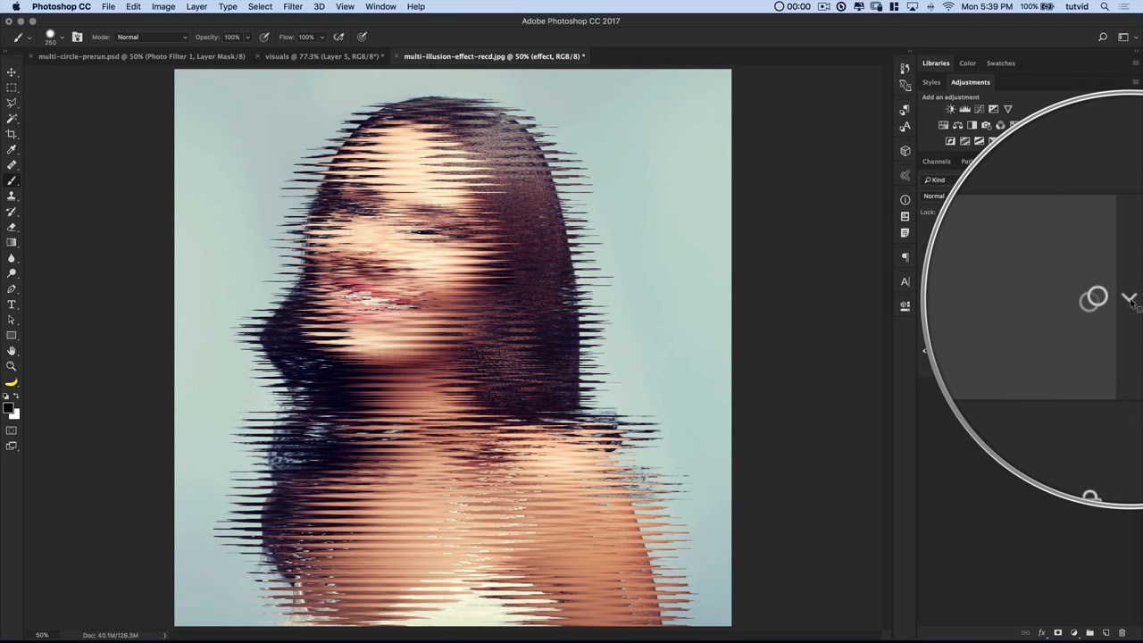
Step: Expand the effect layer's Smart Filters and apply the same Wave filter again
click(1130, 300)
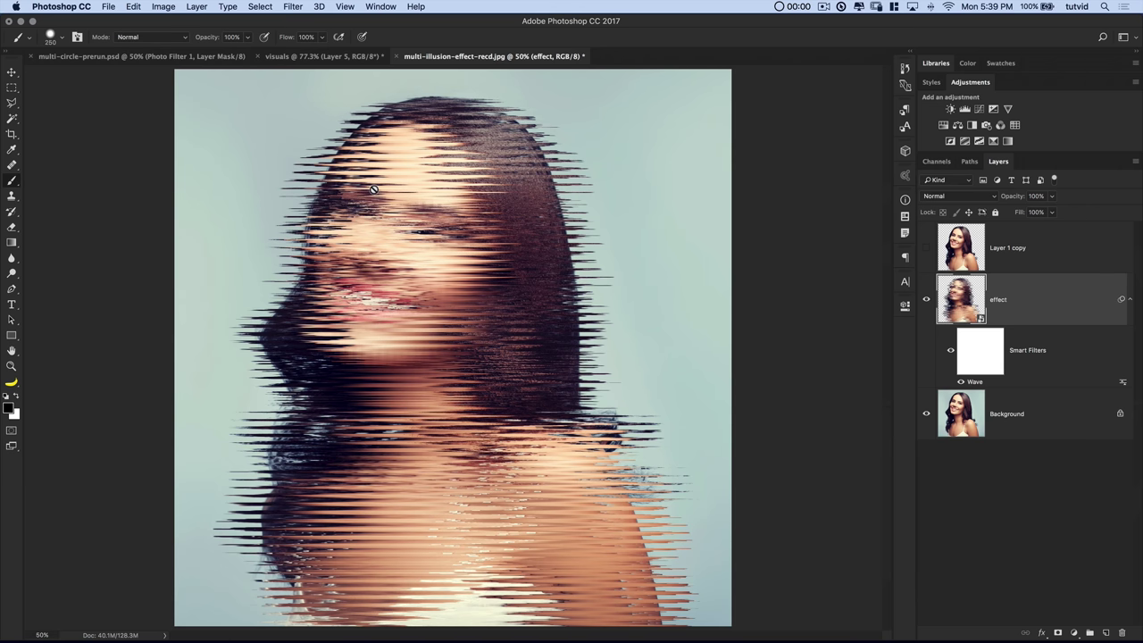
click(293, 7)
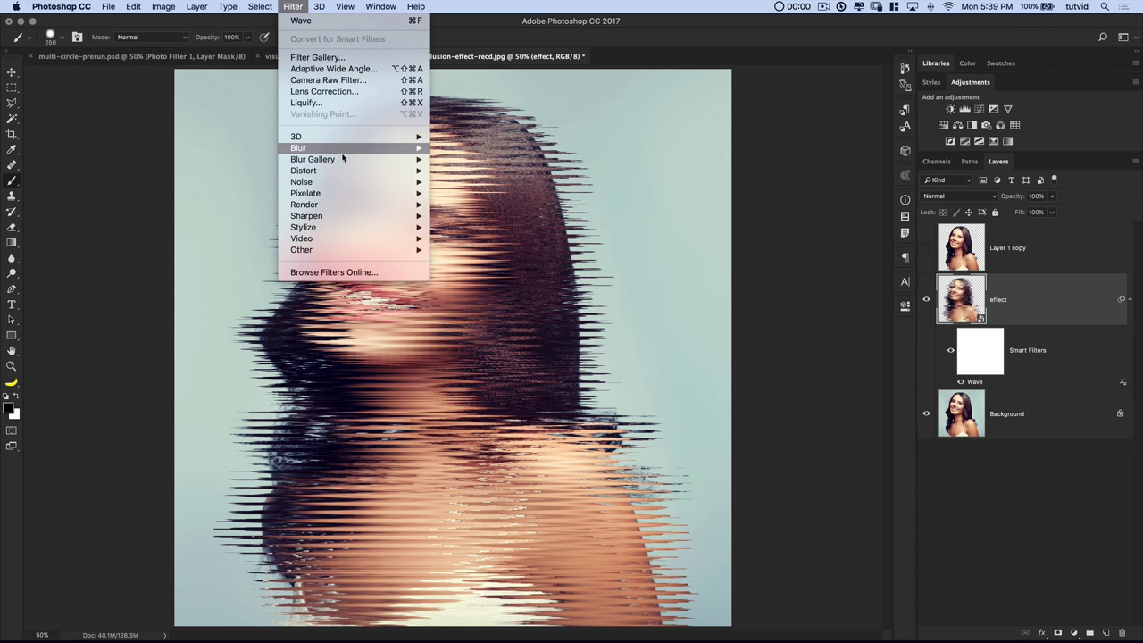
mouse_move(346, 175)
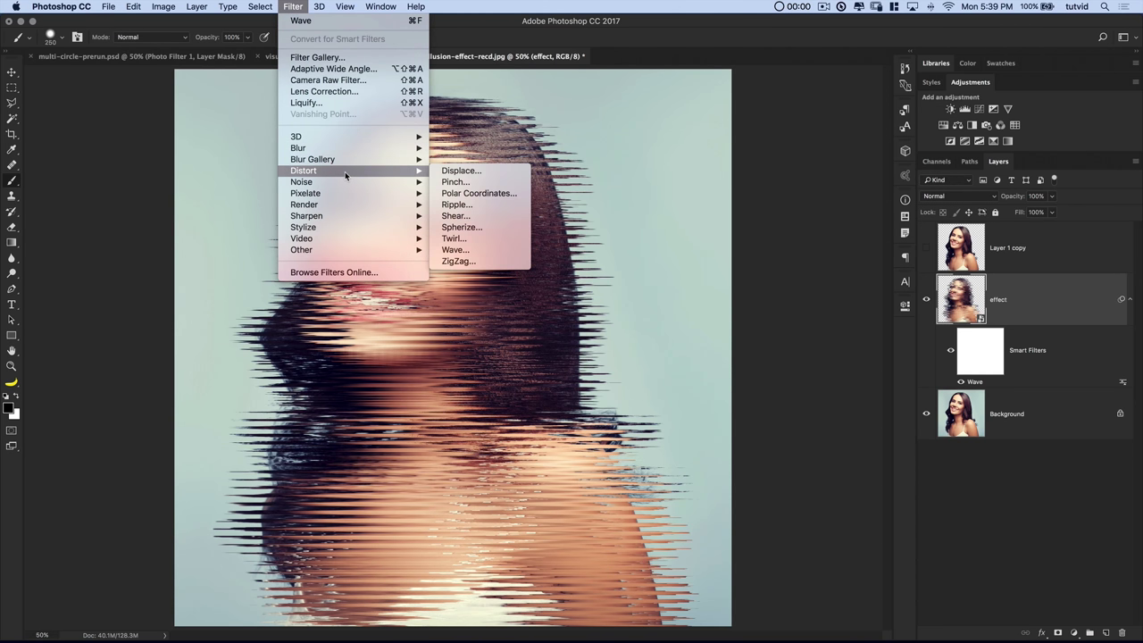
click(454, 249)
drag(664, 184, 637, 175)
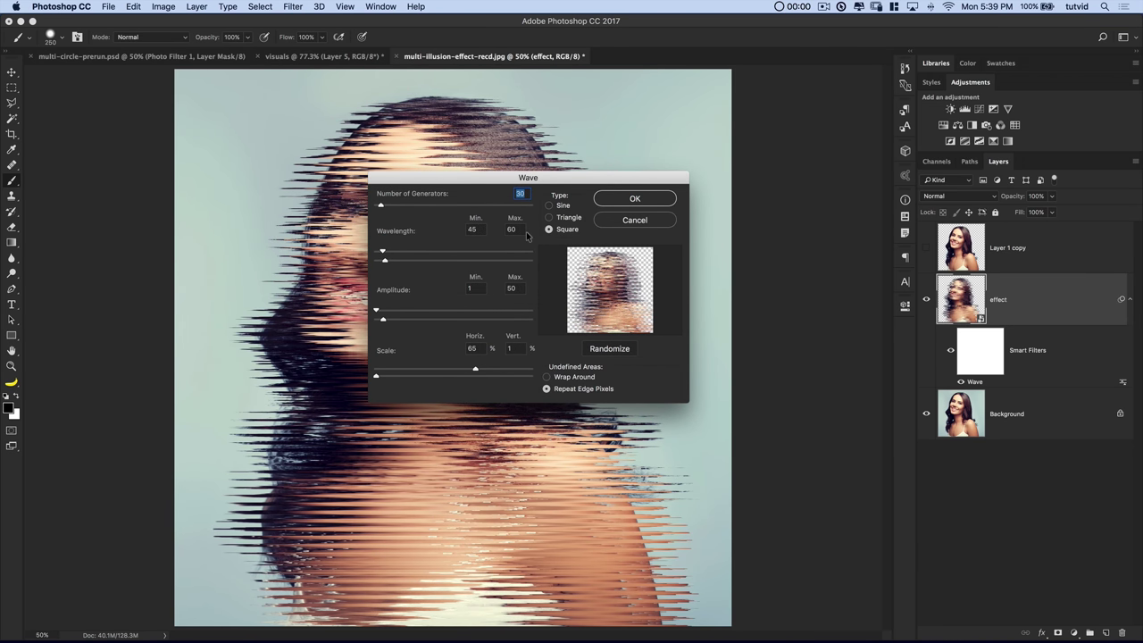
click(647, 200)
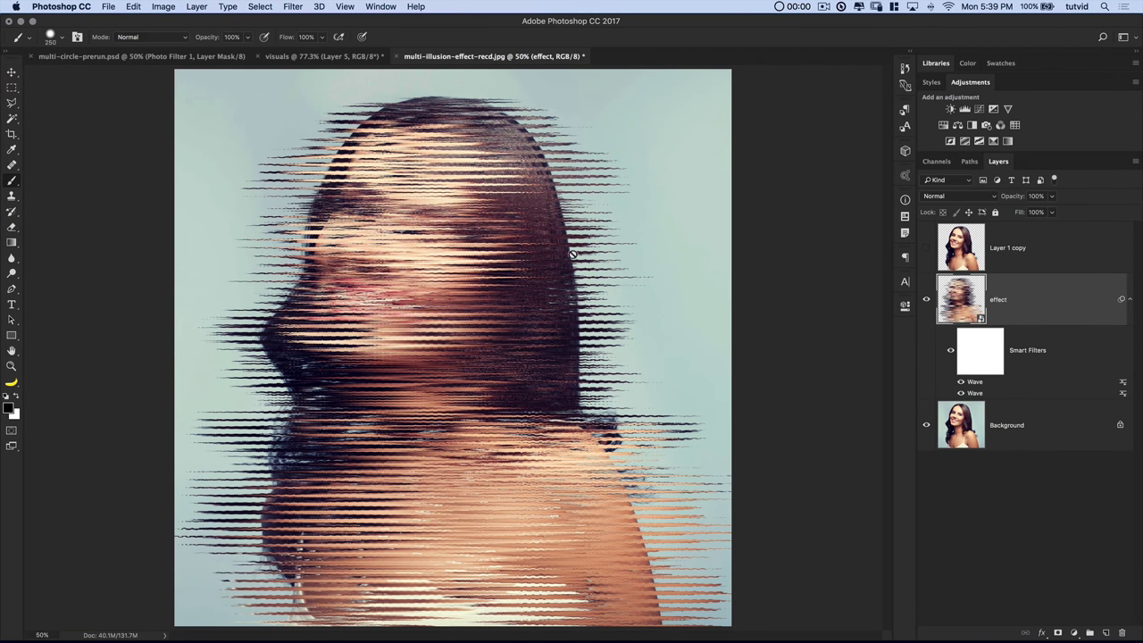
Step: Open the Ripple distortion with Large size selected
click(293, 6)
mouse_move(368, 174)
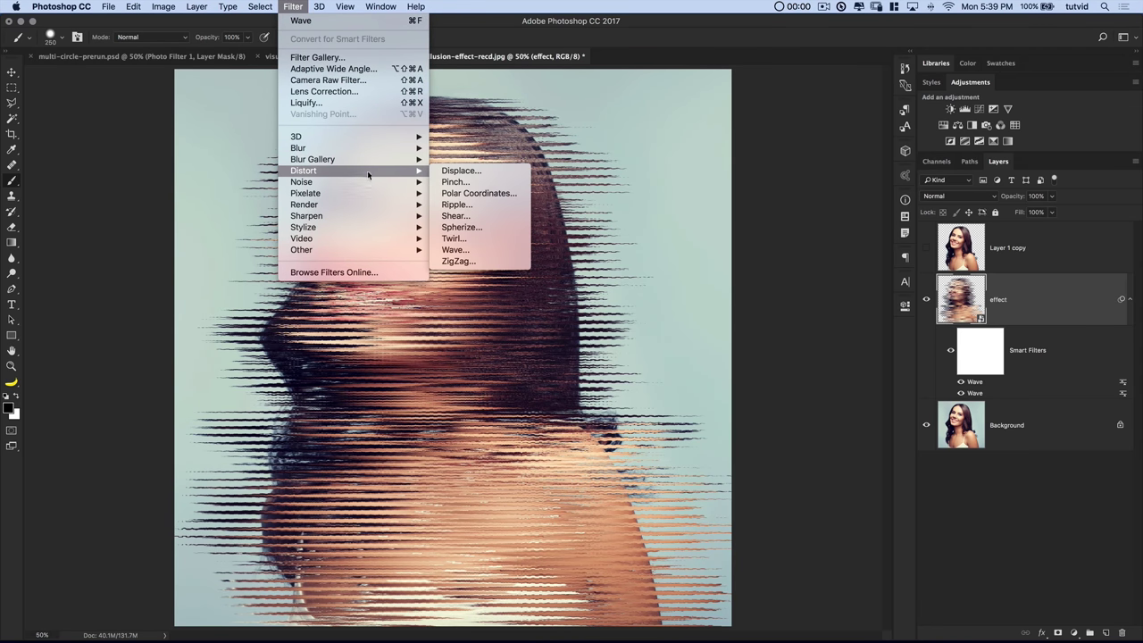
click(462, 208)
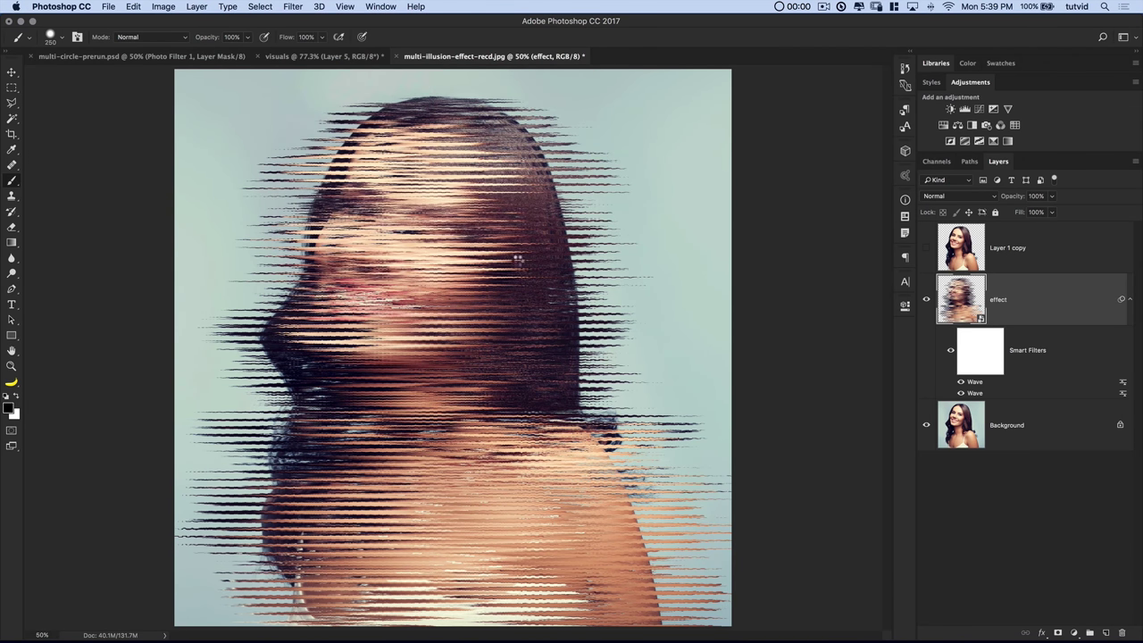
click(705, 434)
click(725, 243)
drag(756, 221, 589, 186)
Step: Compare Small and Large sizes, keep Large, set amount 180, and apply the Ripple
click(523, 402)
click(525, 381)
click(554, 402)
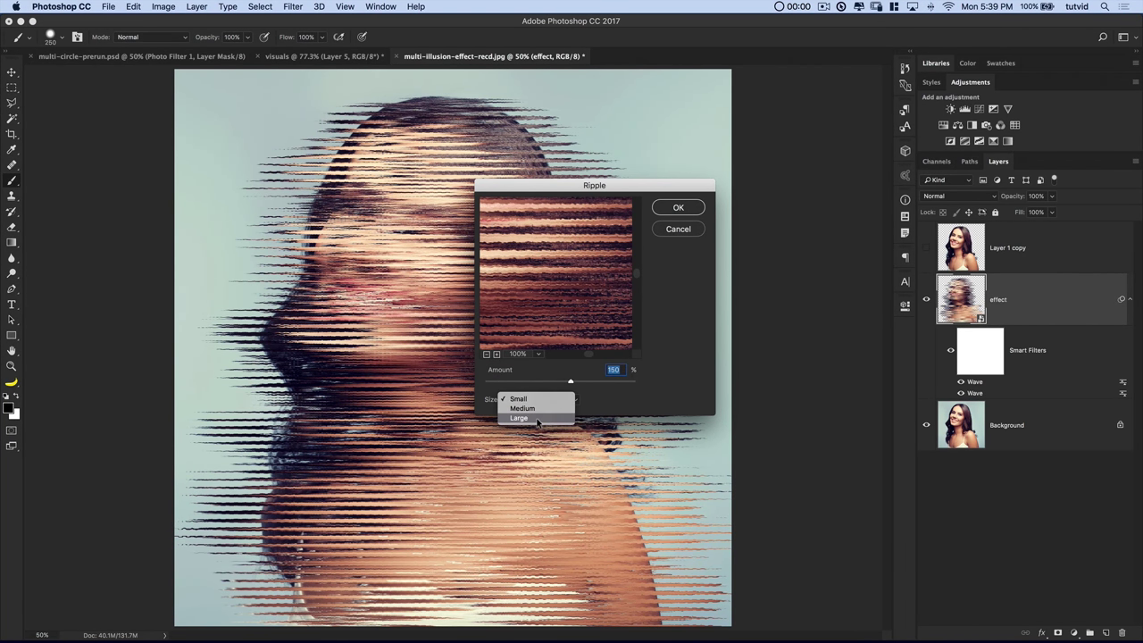
click(536, 417)
click(576, 383)
drag(572, 382, 569, 384)
key(shift+Down)
key(shift+Down)
key(shift+Down)
key(shift+Down)
key(shift+Down)
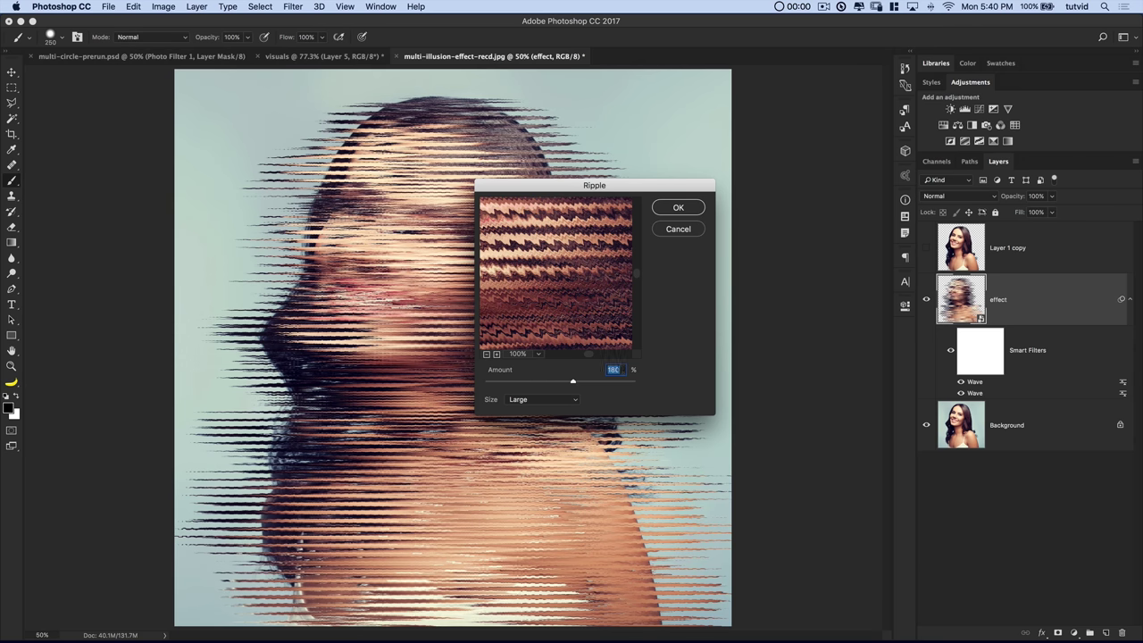
click(678, 208)
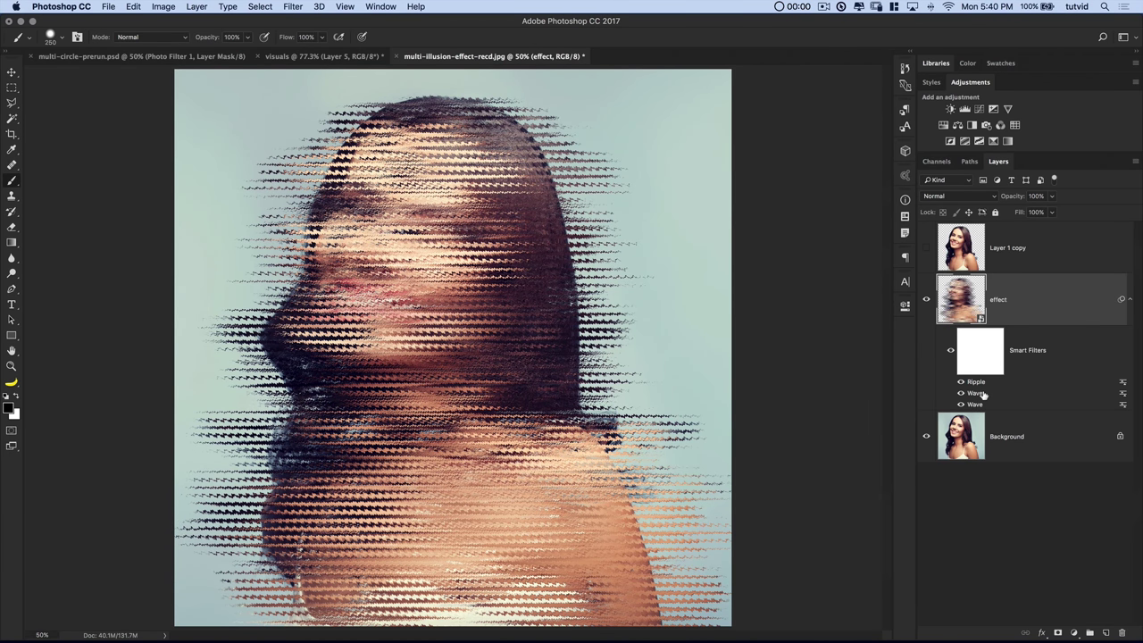
Step: Open the ZigZag distortion and set its amount to -100
click(295, 6)
mouse_move(384, 171)
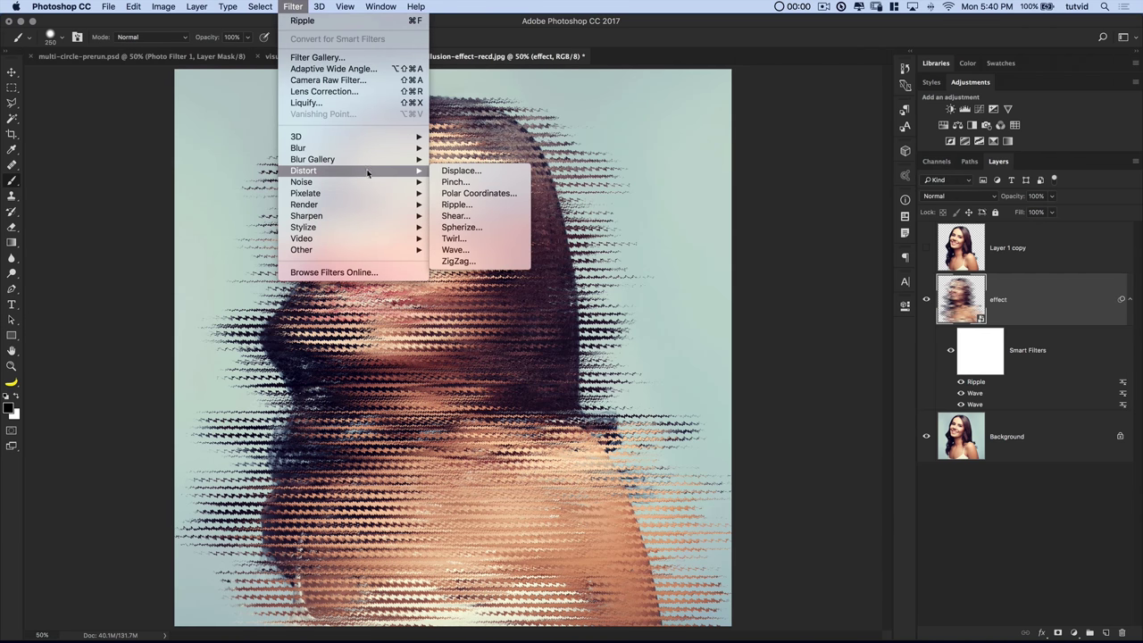
click(457, 262)
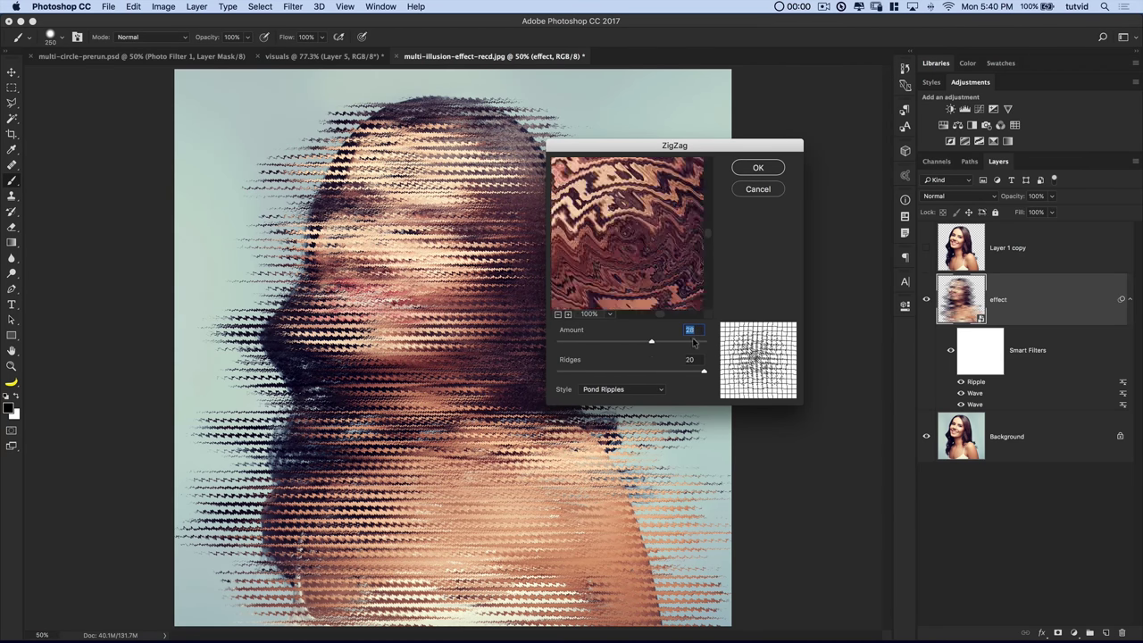
drag(559, 342, 721, 343)
key(super+z)
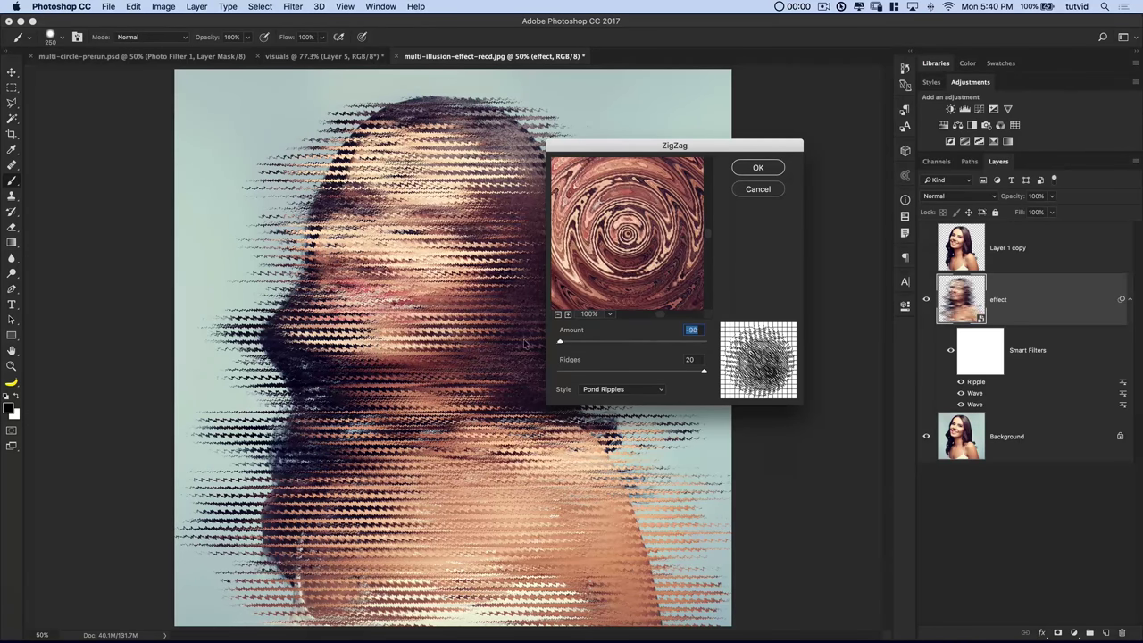
Step: Compare the Around Center and Out From Center styles, settling on Pond Ripples
click(617, 391)
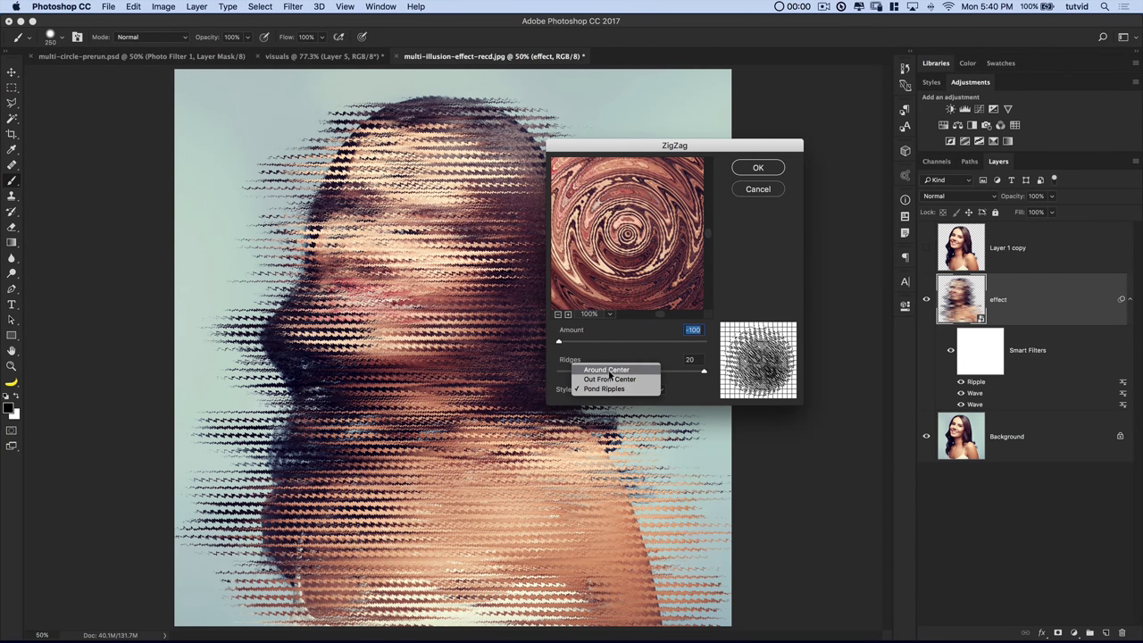
click(611, 369)
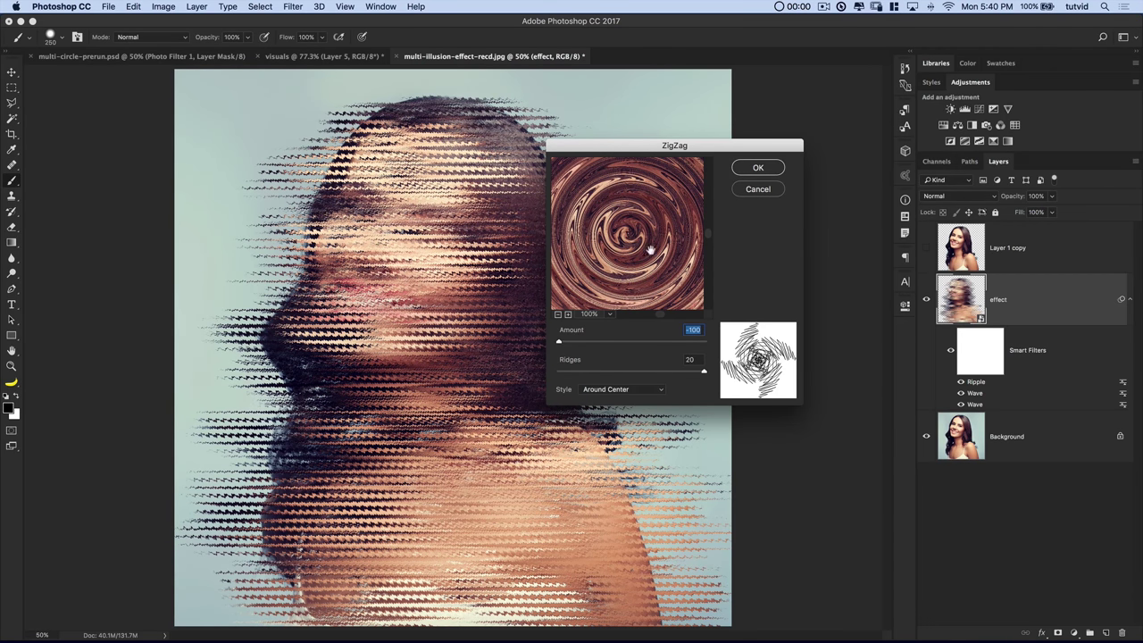
click(617, 390)
click(616, 400)
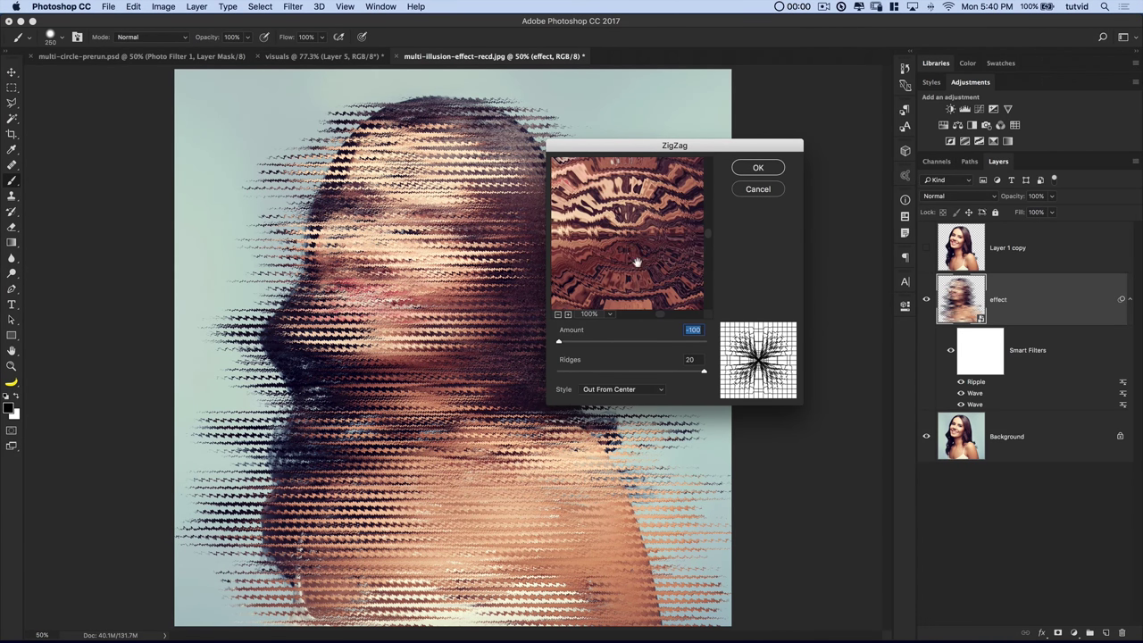
click(620, 389)
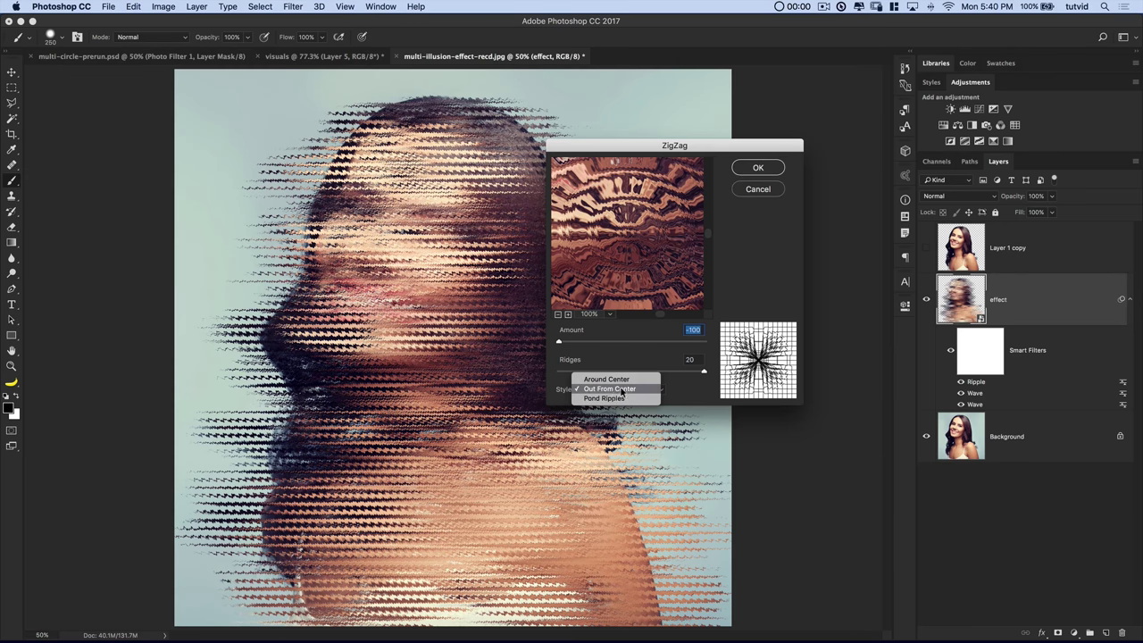
click(613, 402)
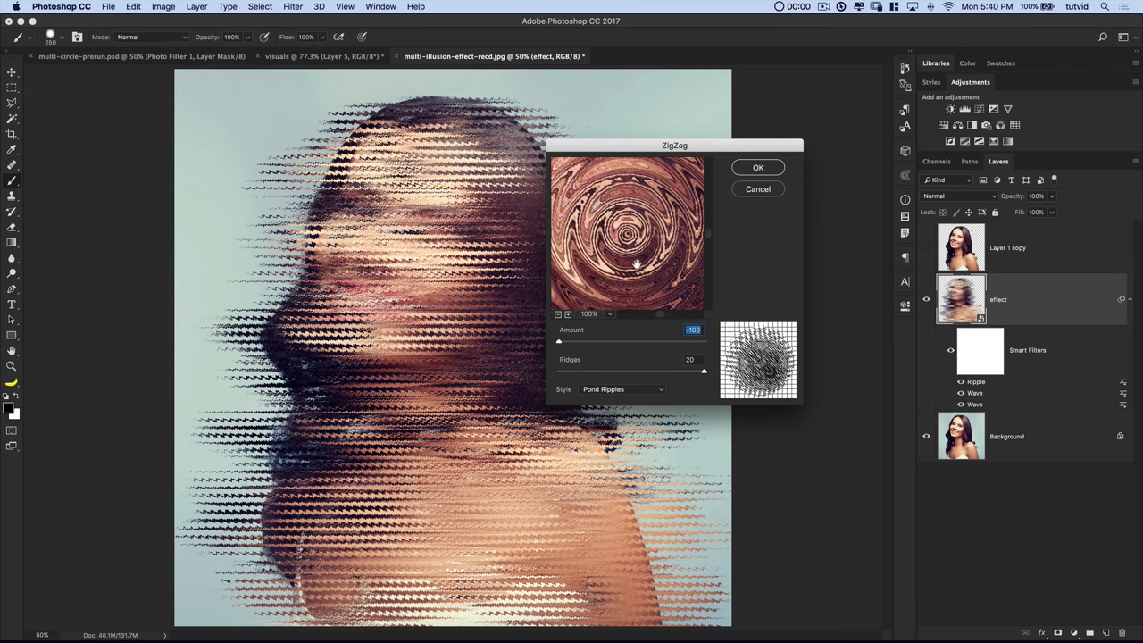
click(559, 314)
click(558, 314)
click(651, 253)
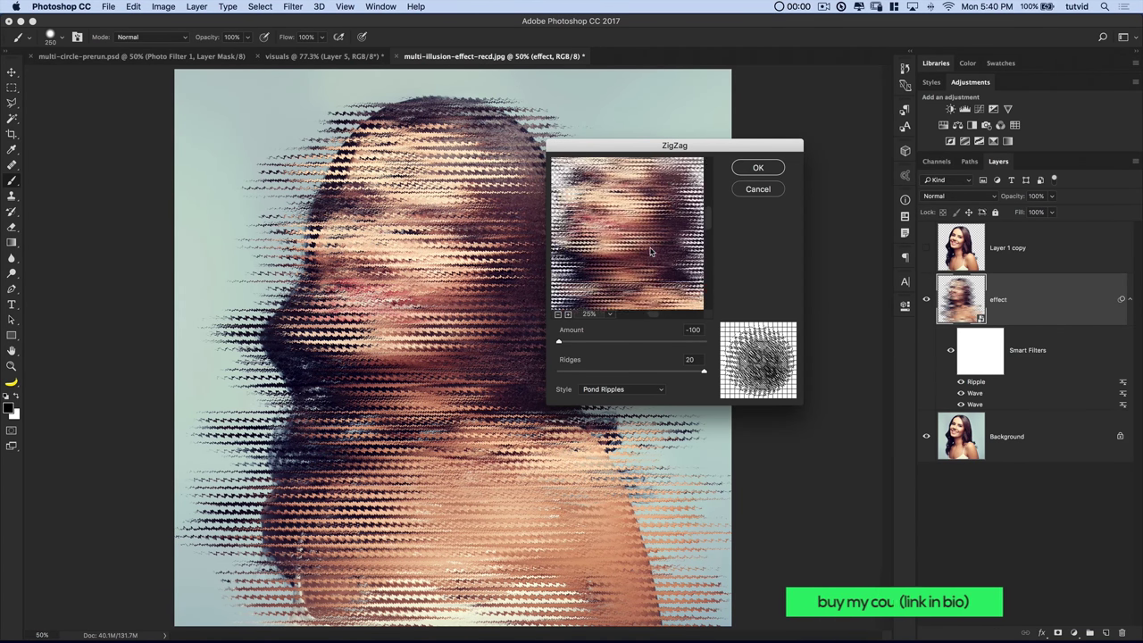
click(629, 389)
click(606, 369)
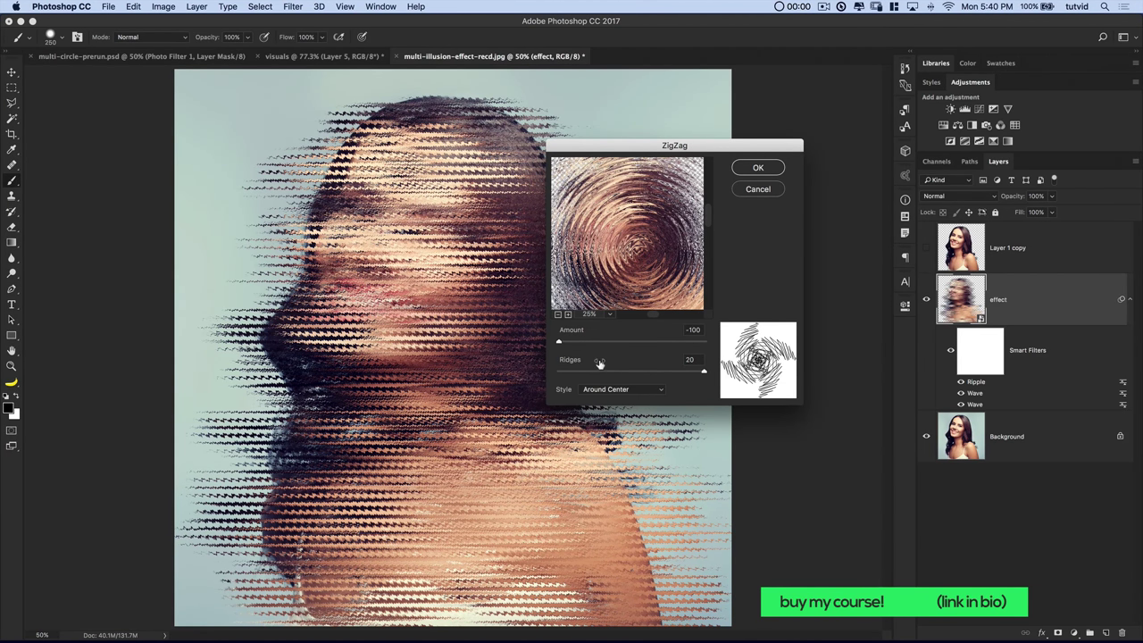
click(604, 390)
click(614, 409)
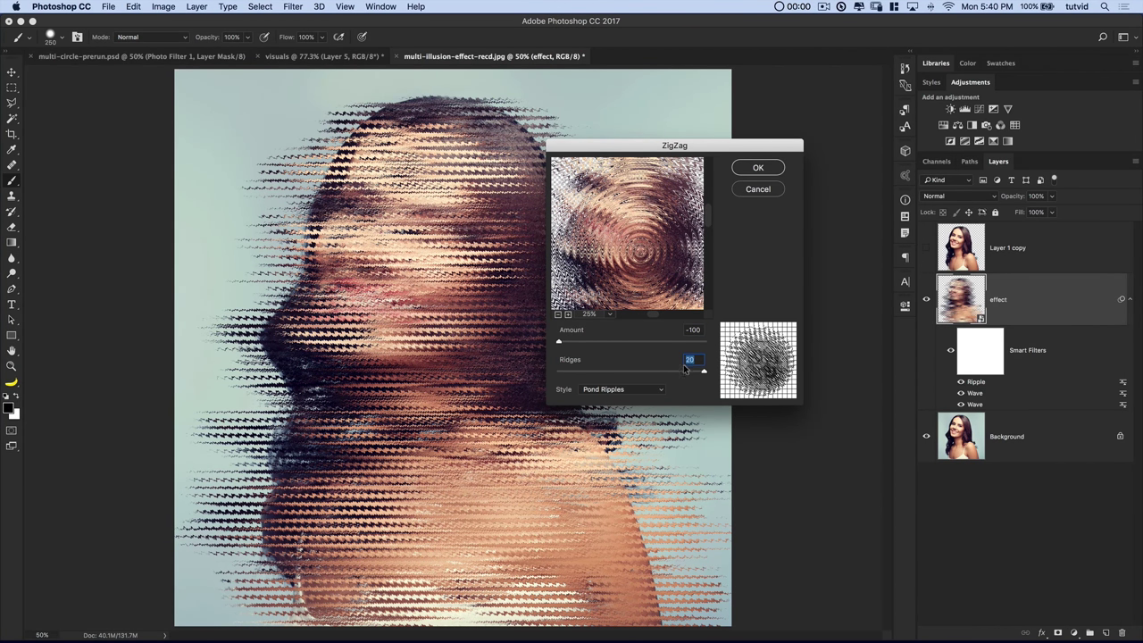
Step: Set 20 ridges, apply the ZigZag, and repeat it a second time
drag(685, 369, 714, 366)
click(758, 169)
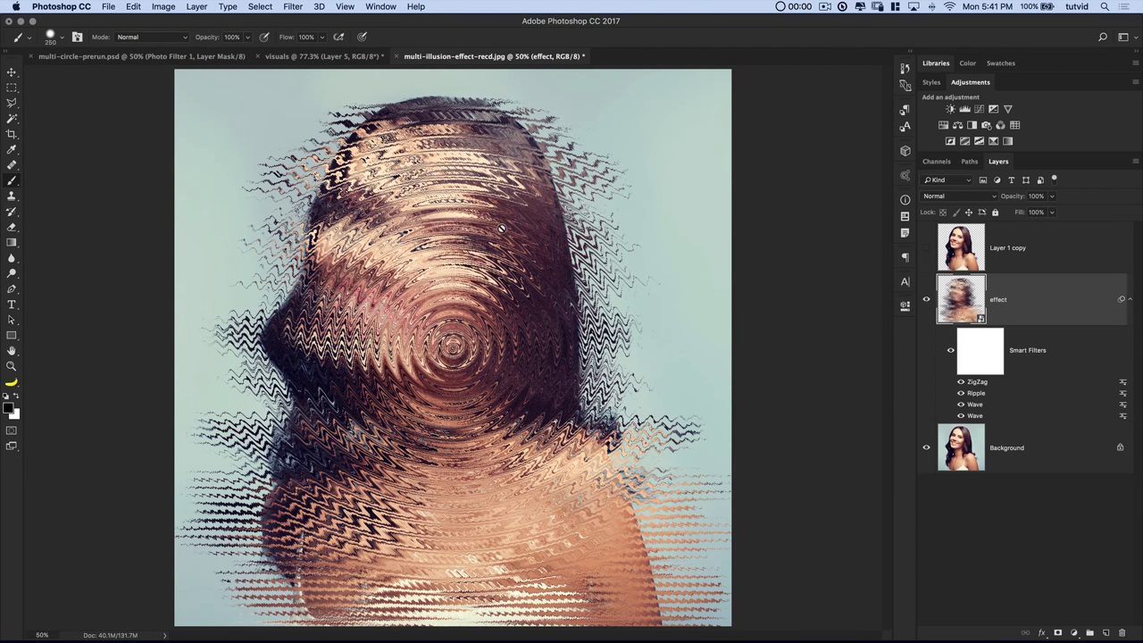
click(292, 6)
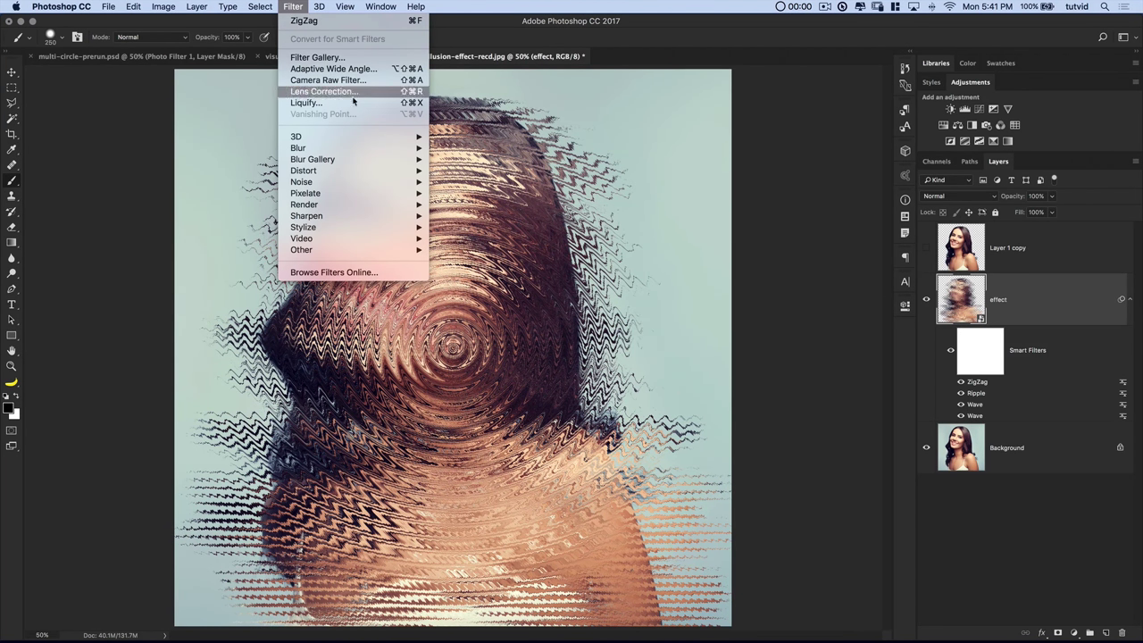
click(308, 20)
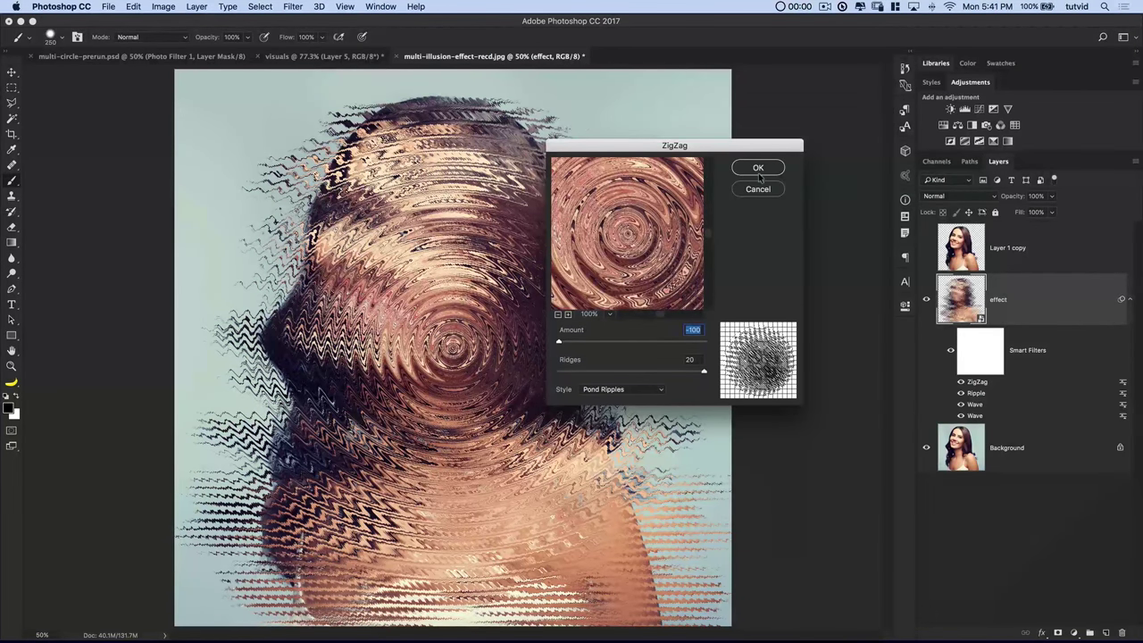
click(758, 168)
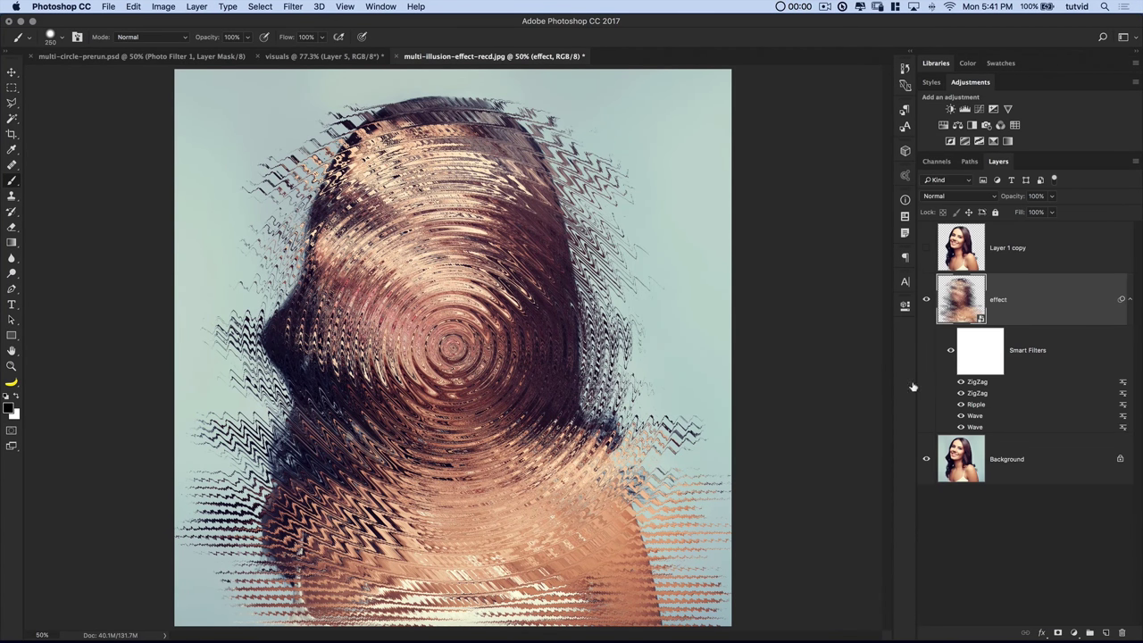
Step: Apply another Ripple at amount 180, Large size, to the effect layer
click(297, 4)
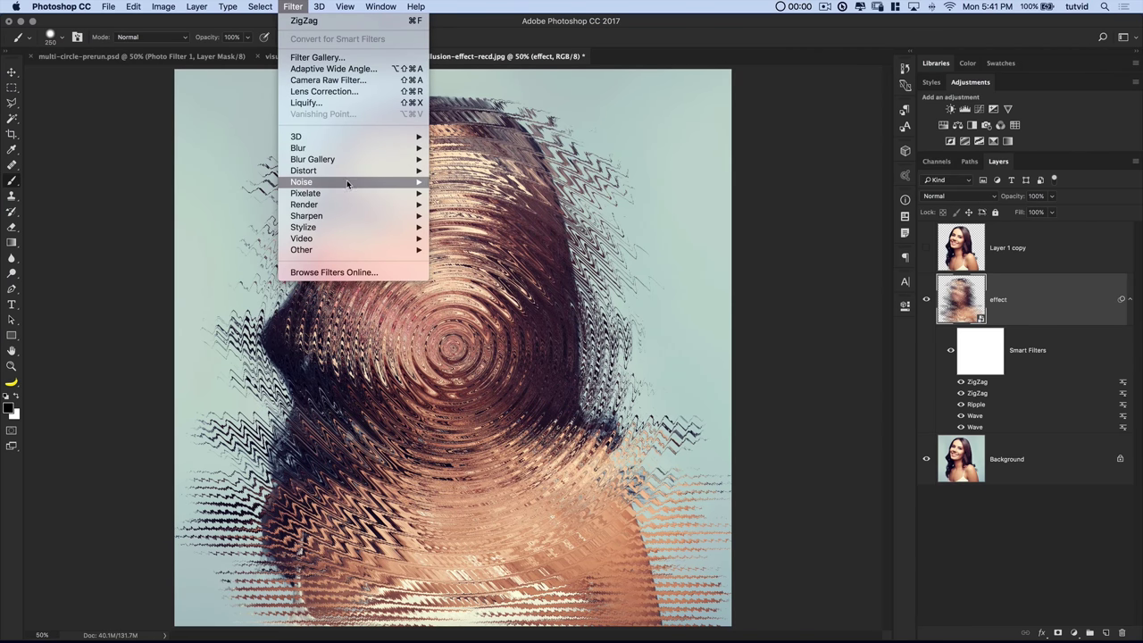
mouse_move(420, 170)
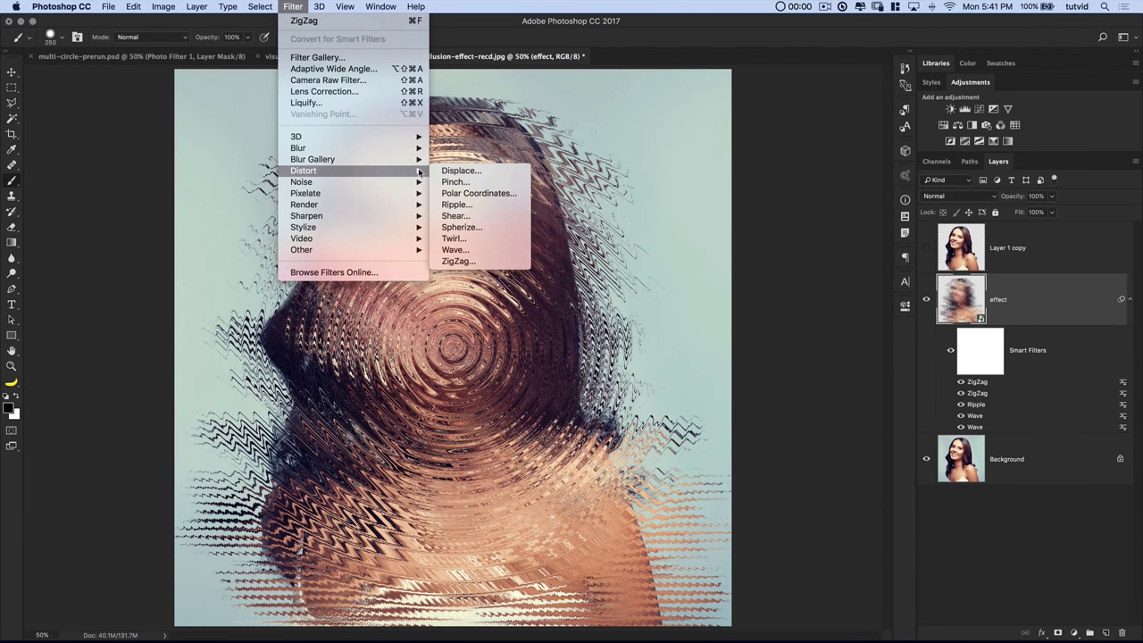
click(456, 204)
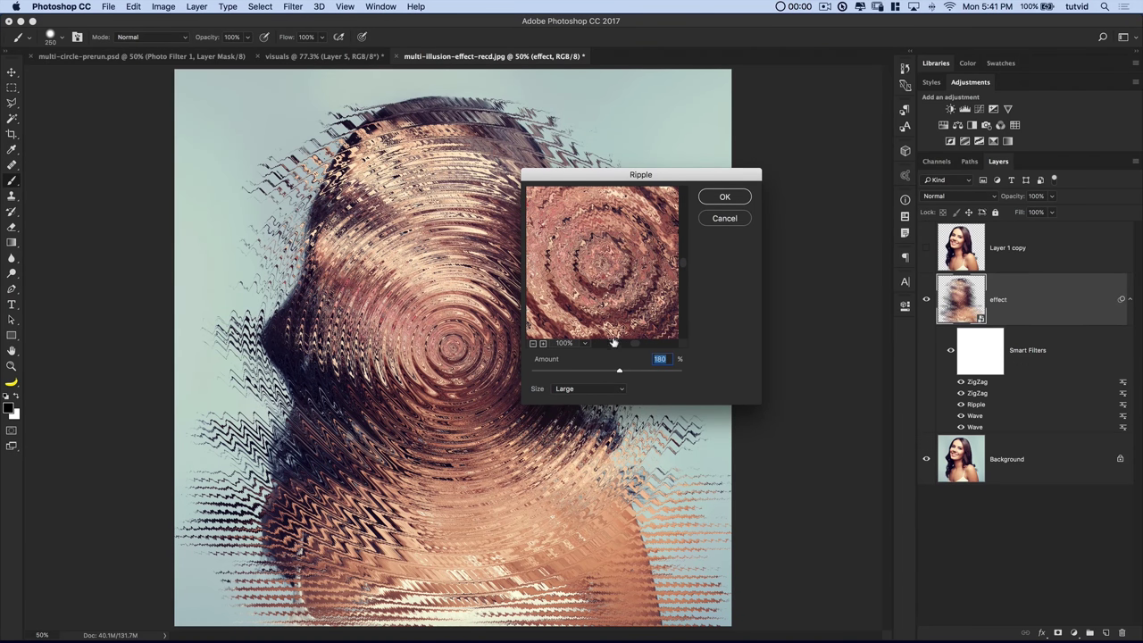
click(725, 198)
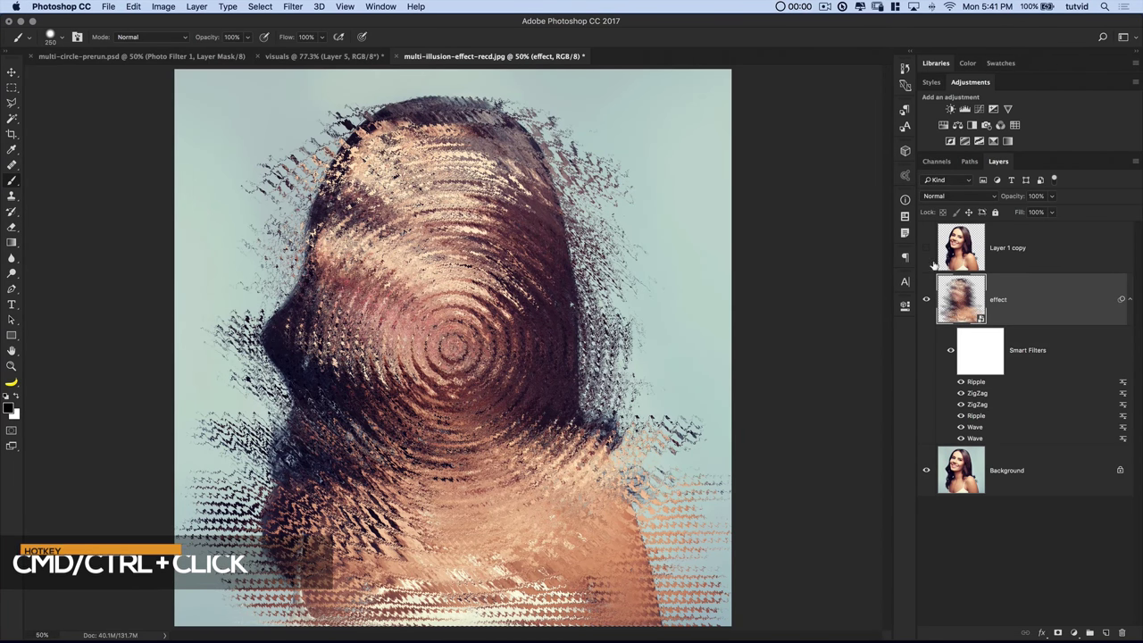
Step: Contract the figure selection by 10 pixels
click(260, 6)
mouse_move(295, 166)
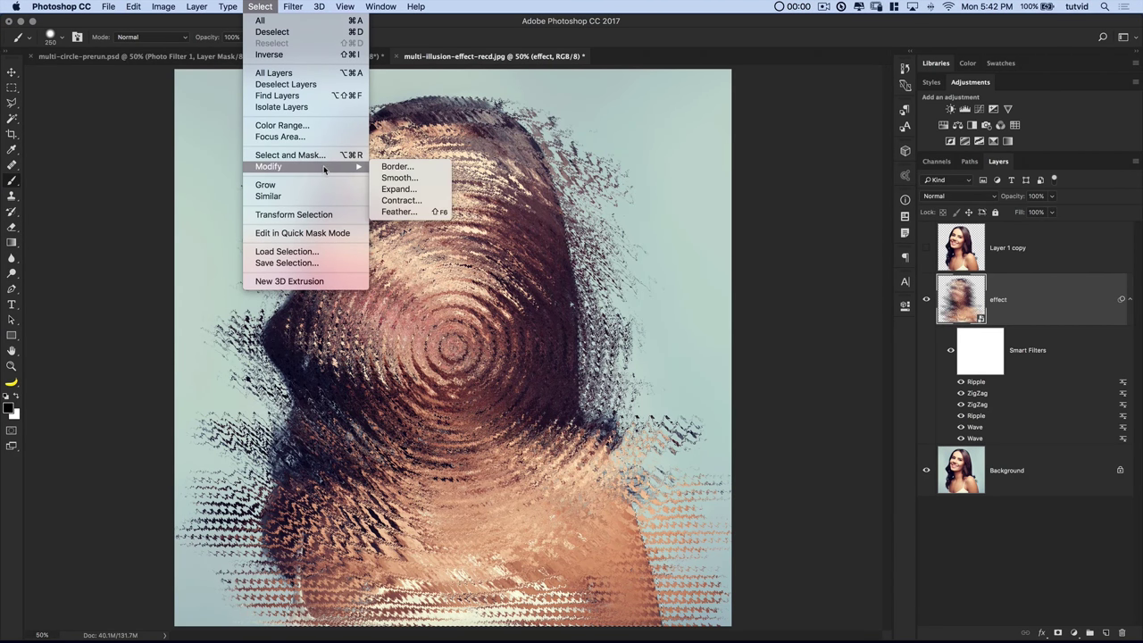
click(400, 202)
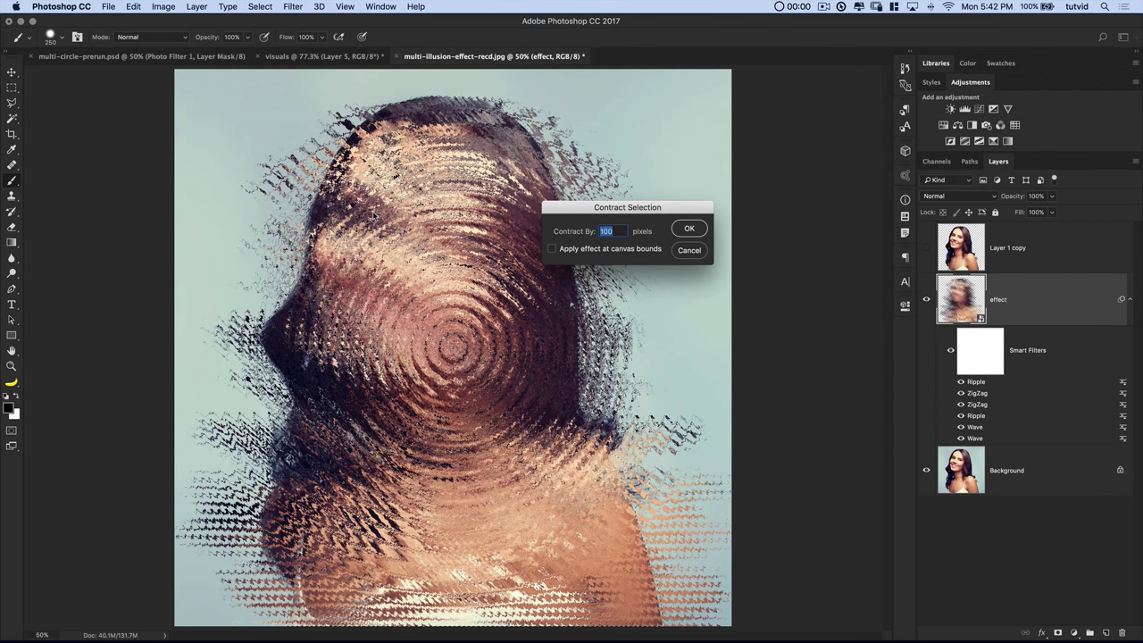
text(10)
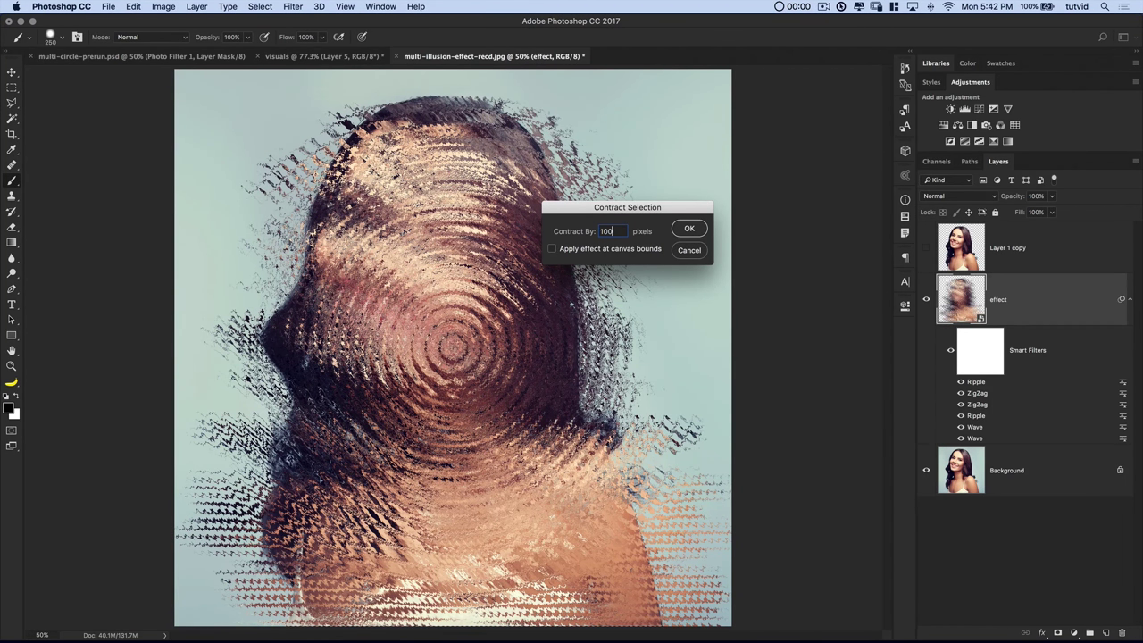
click(688, 230)
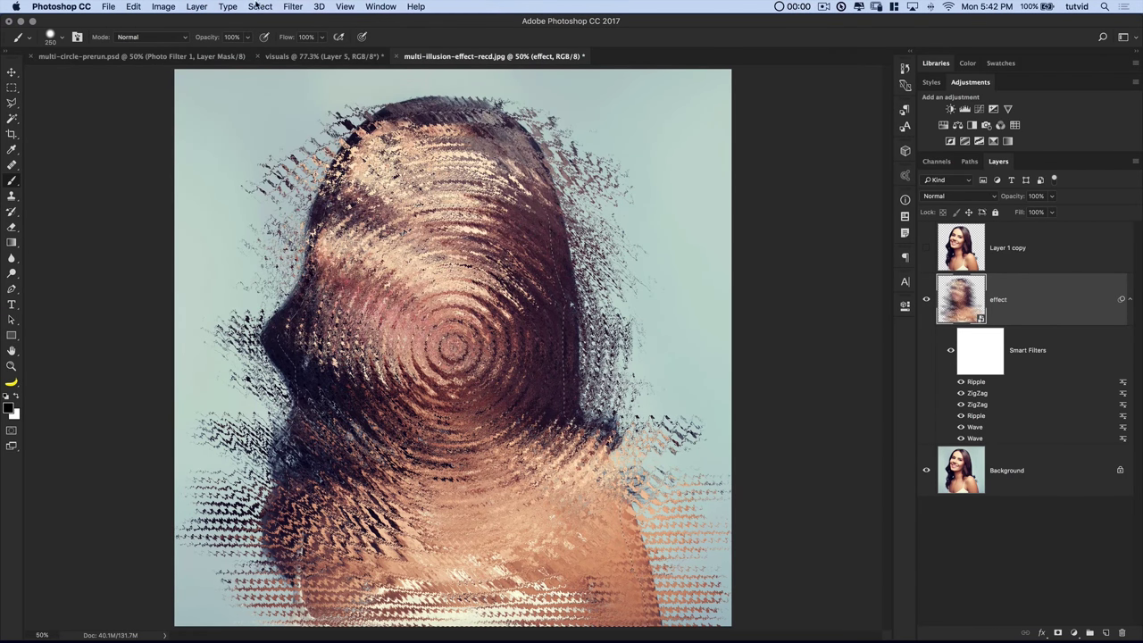
Step: Feather the selection with a 75-pixel radius
click(293, 7)
mouse_move(260, 6)
mouse_move(298, 167)
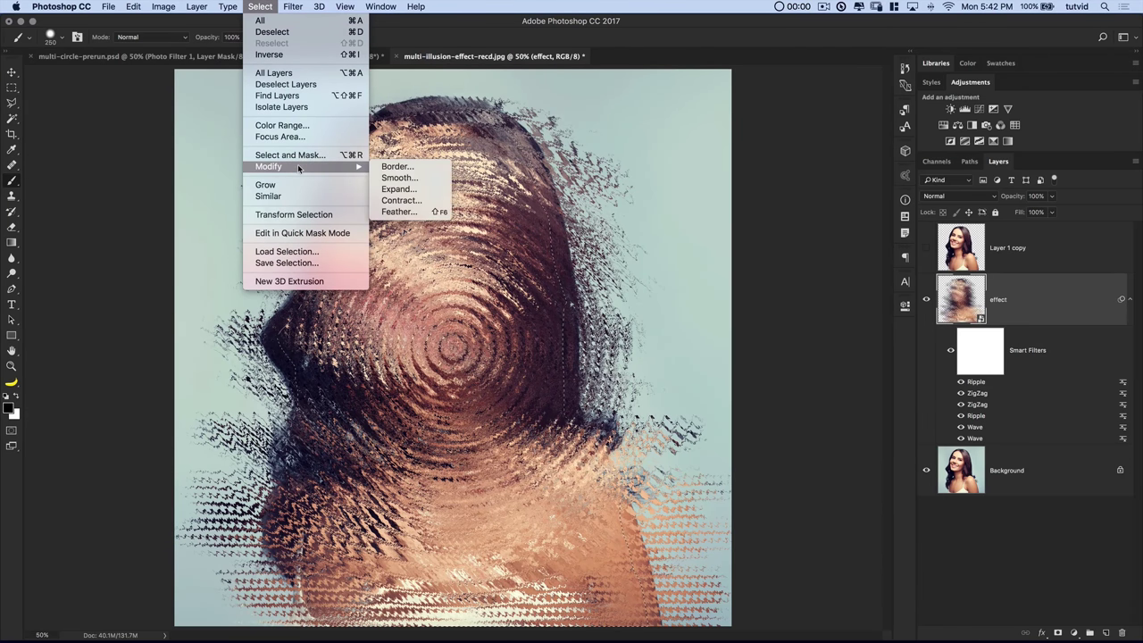
click(396, 213)
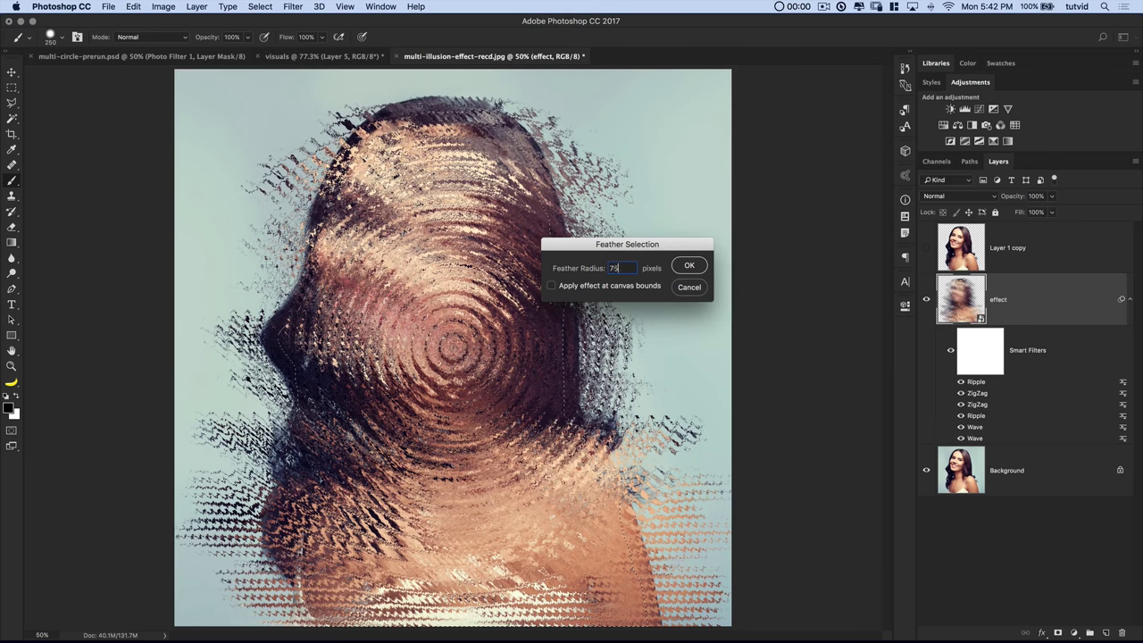
click(690, 266)
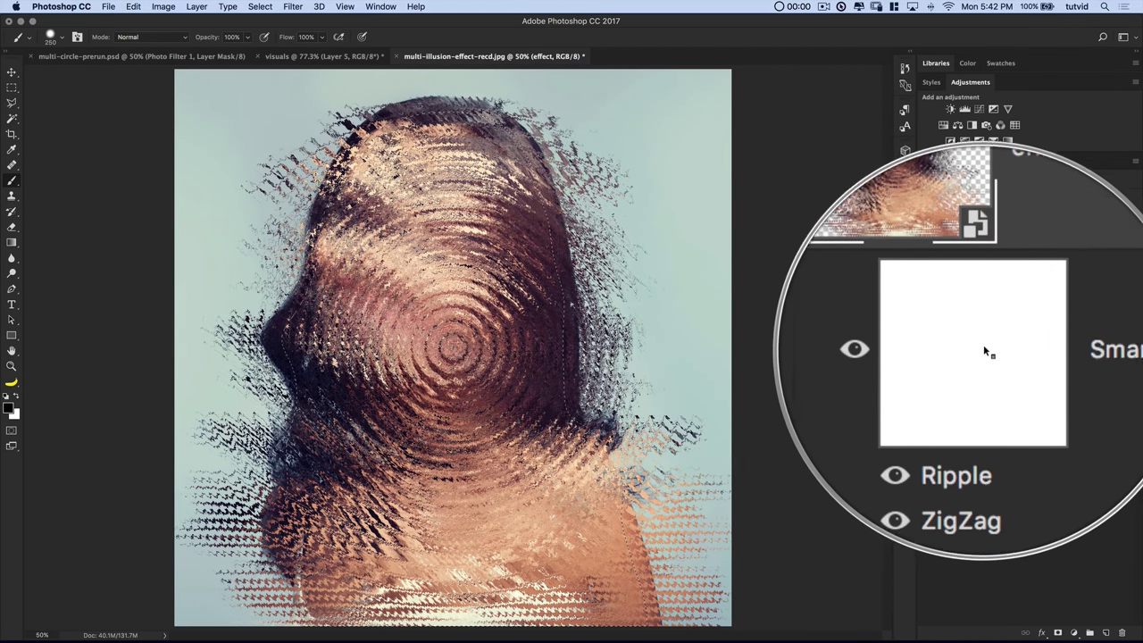
Step: Invert the Smart Filters mask within the selection to keep the face undistorted, then deselect
click(980, 353)
click(165, 7)
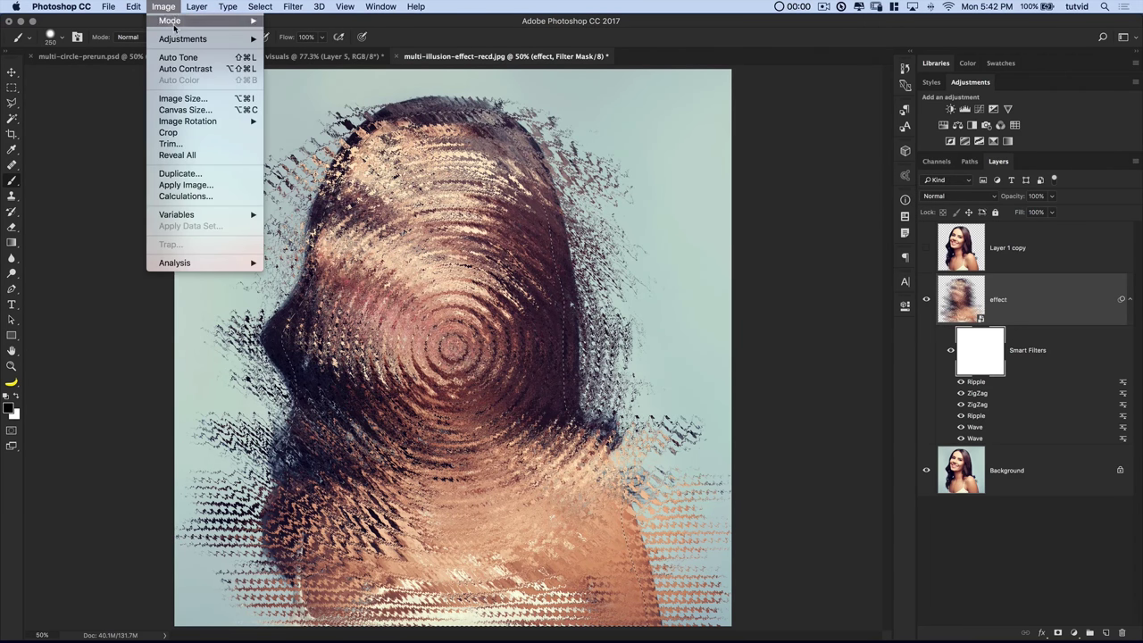
mouse_move(217, 41)
click(286, 177)
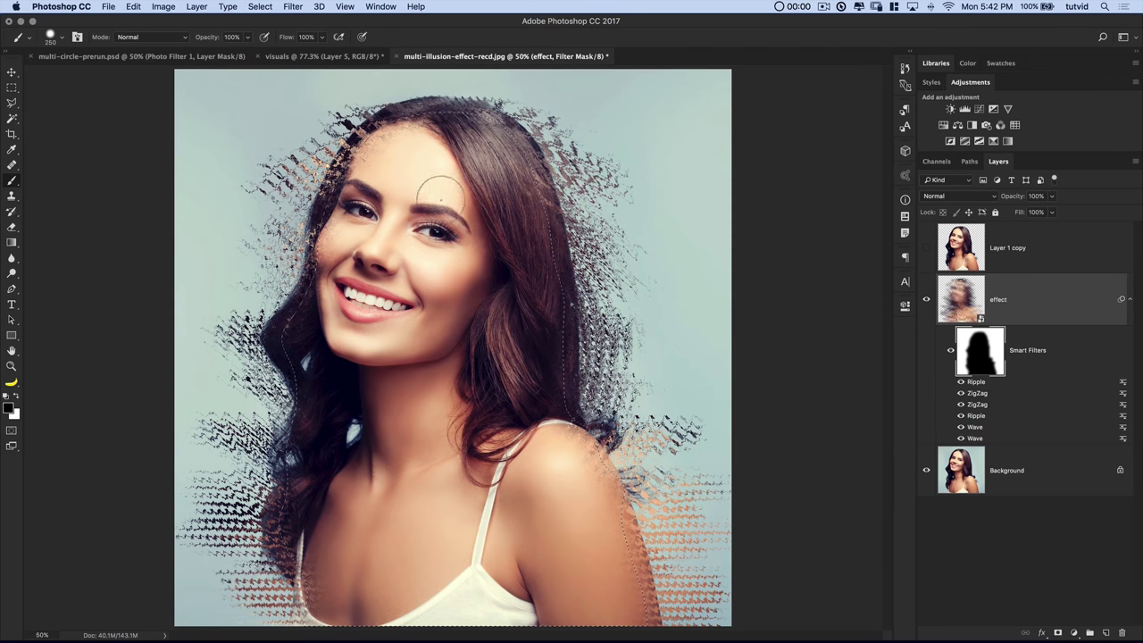
click(260, 6)
click(284, 34)
Step: Delete the Layer 1 copy layer and collapse the effect layer's filter list
click(206, 57)
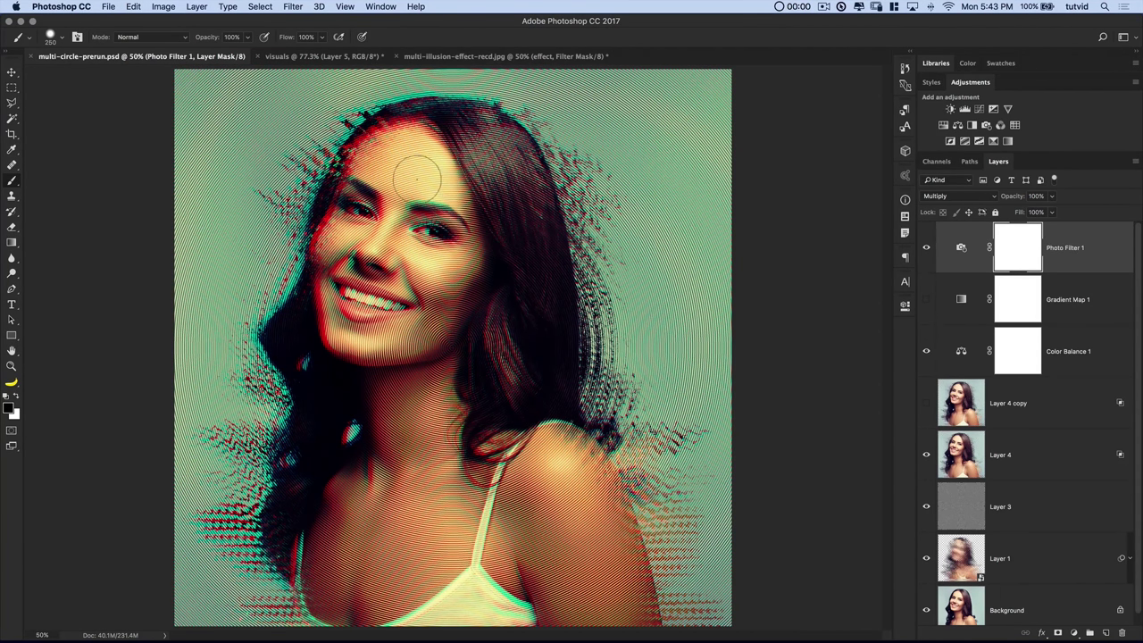
click(458, 57)
click(1008, 250)
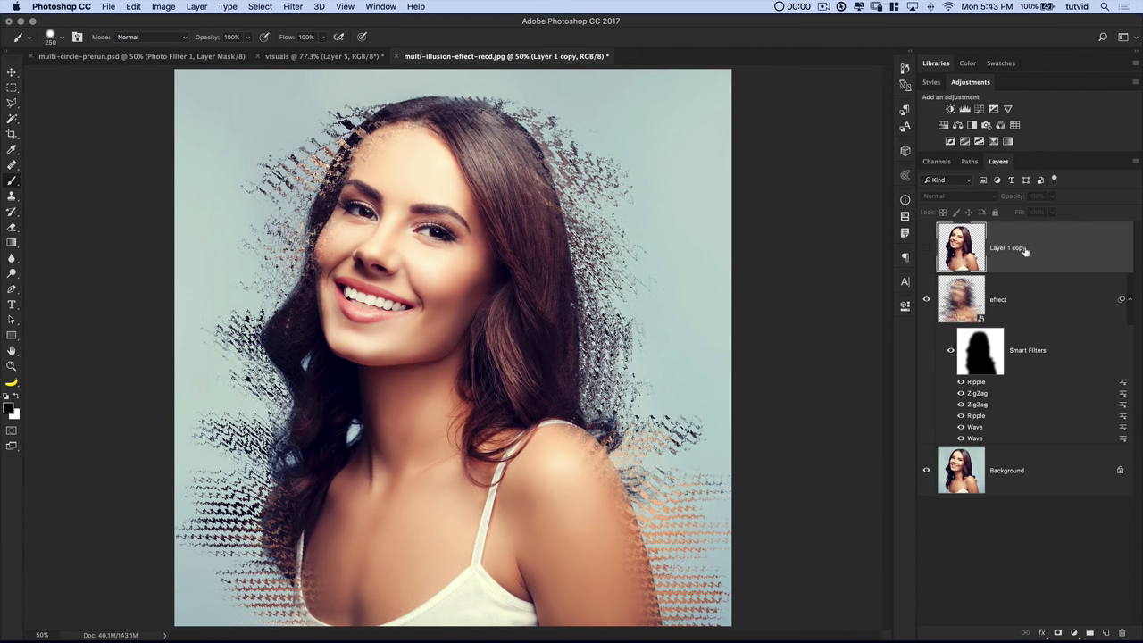
key(BackSpace)
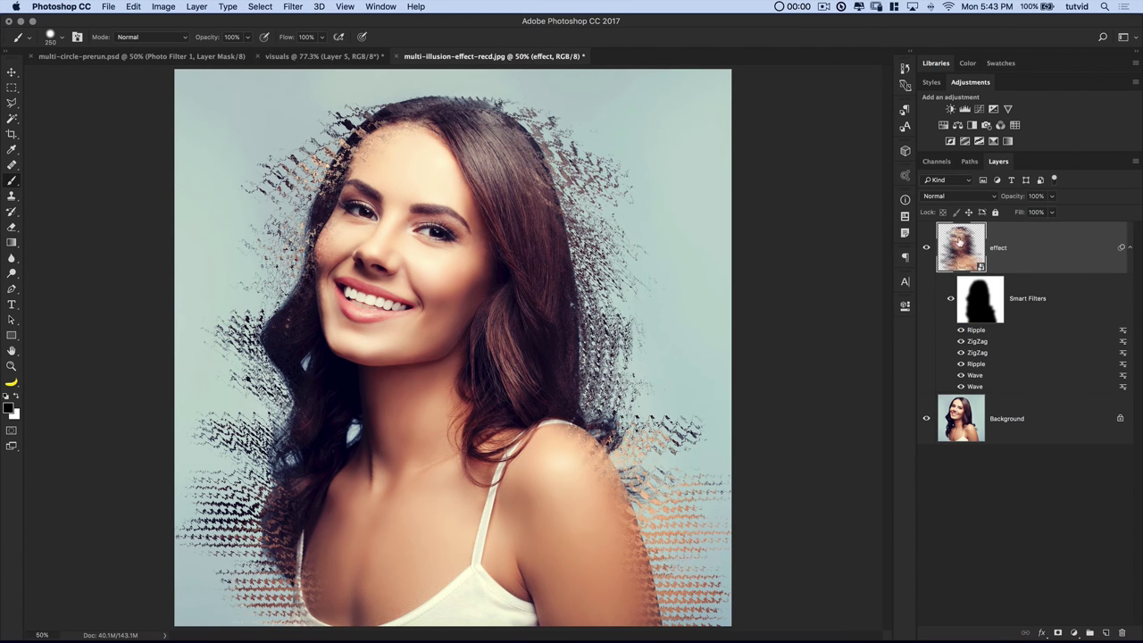
click(1128, 250)
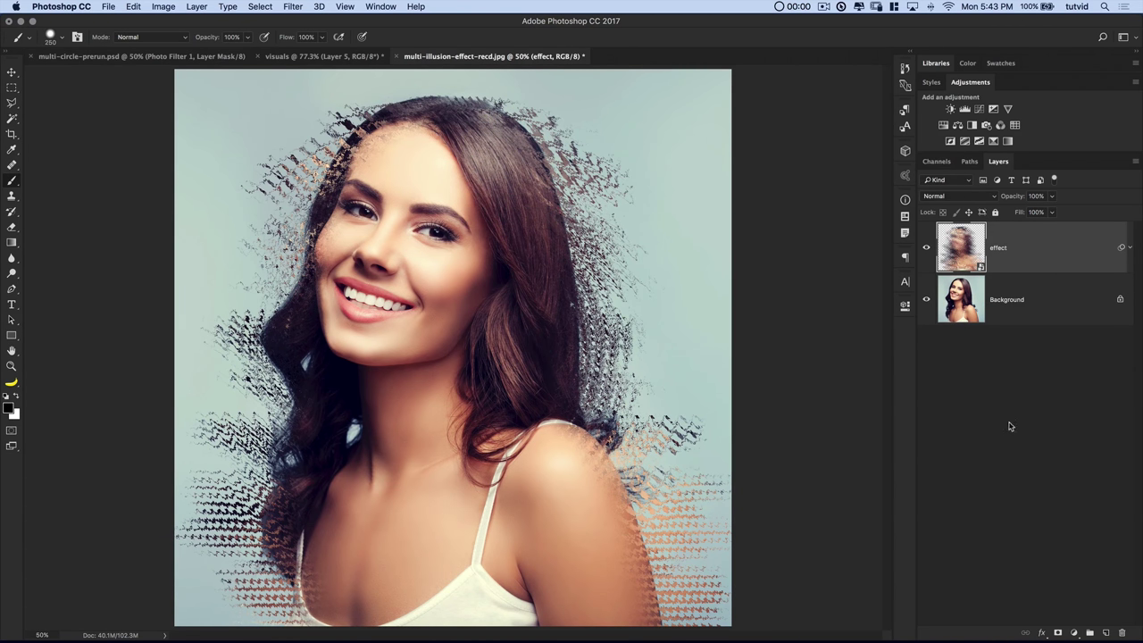
Step: Add a new layer above effect and name it 'circles'
click(1106, 632)
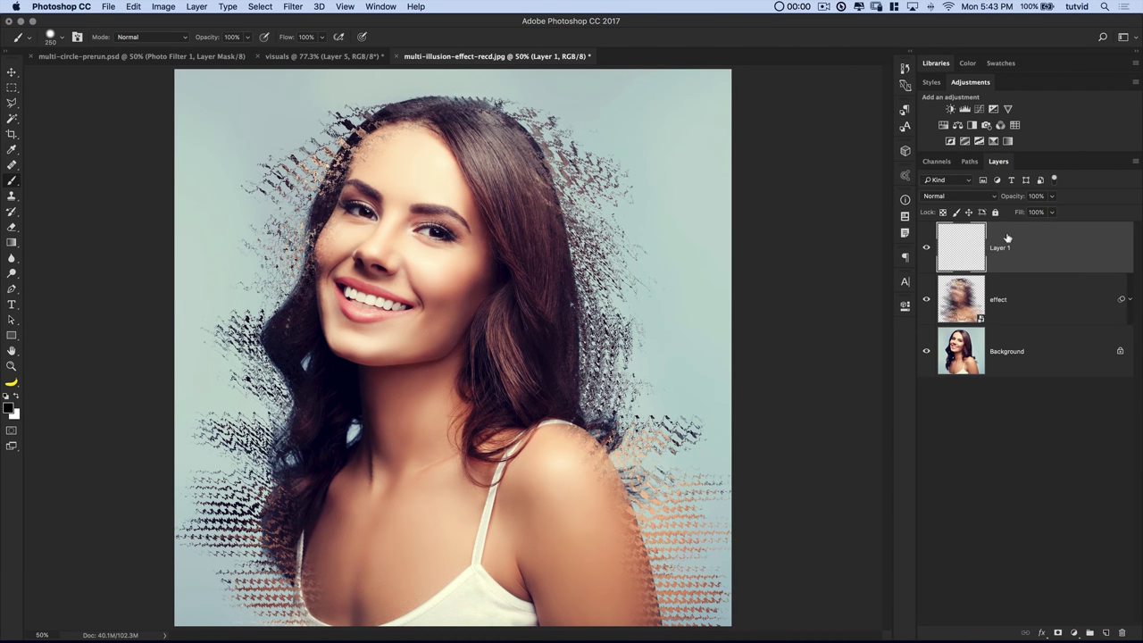
double_click(1002, 247)
text(circles)
key(Return)
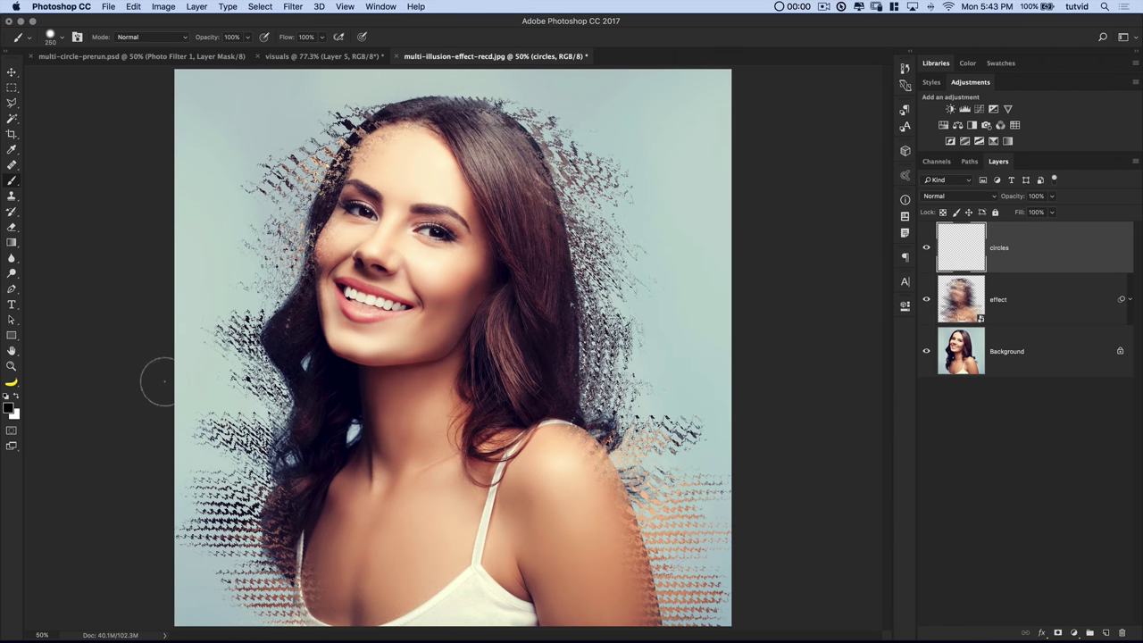
Step: Fill the circles layer with solid white
click(134, 7)
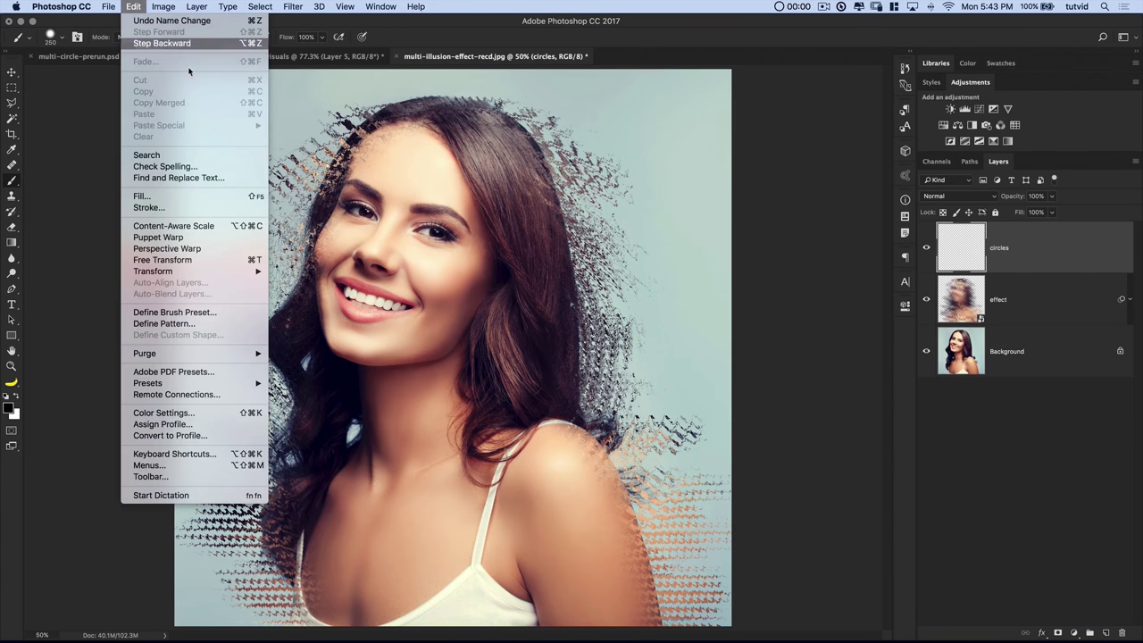
click(175, 197)
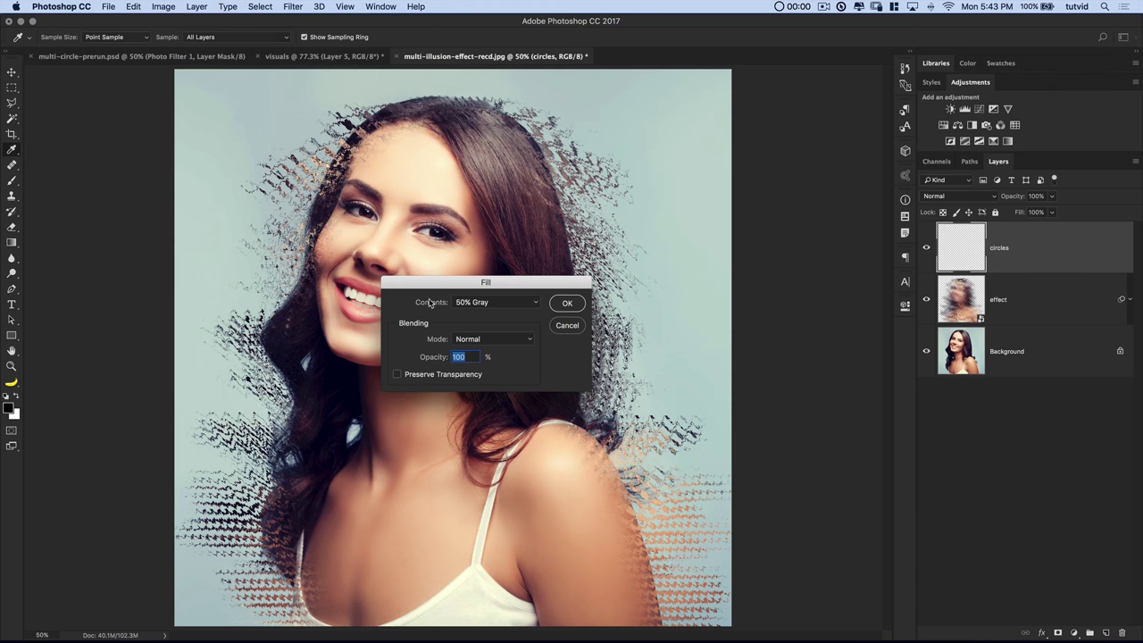
click(497, 302)
click(476, 313)
click(567, 303)
key(b)
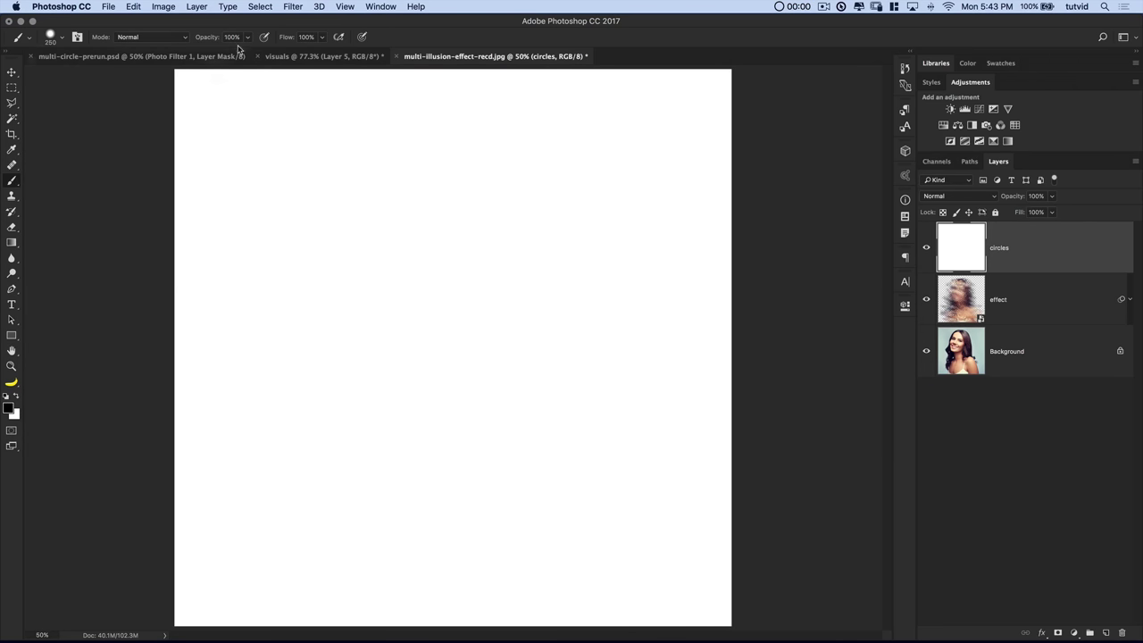
Step: Apply the Sketch Halftone Pattern filter with Circle type, size 3 and contrast 35
click(292, 7)
click(330, 59)
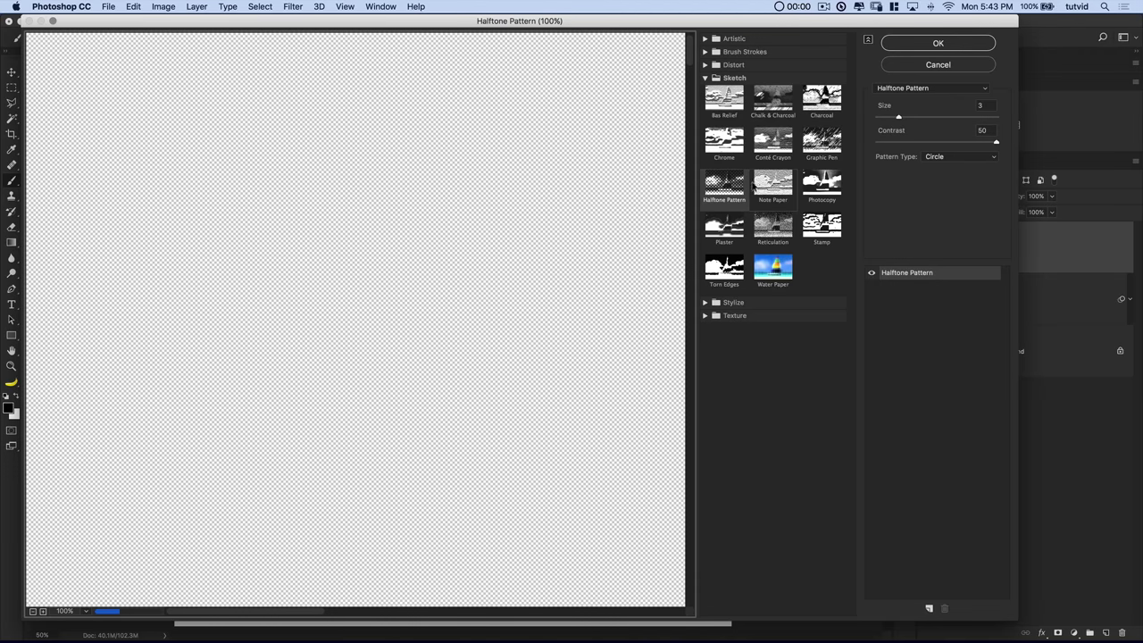
click(706, 78)
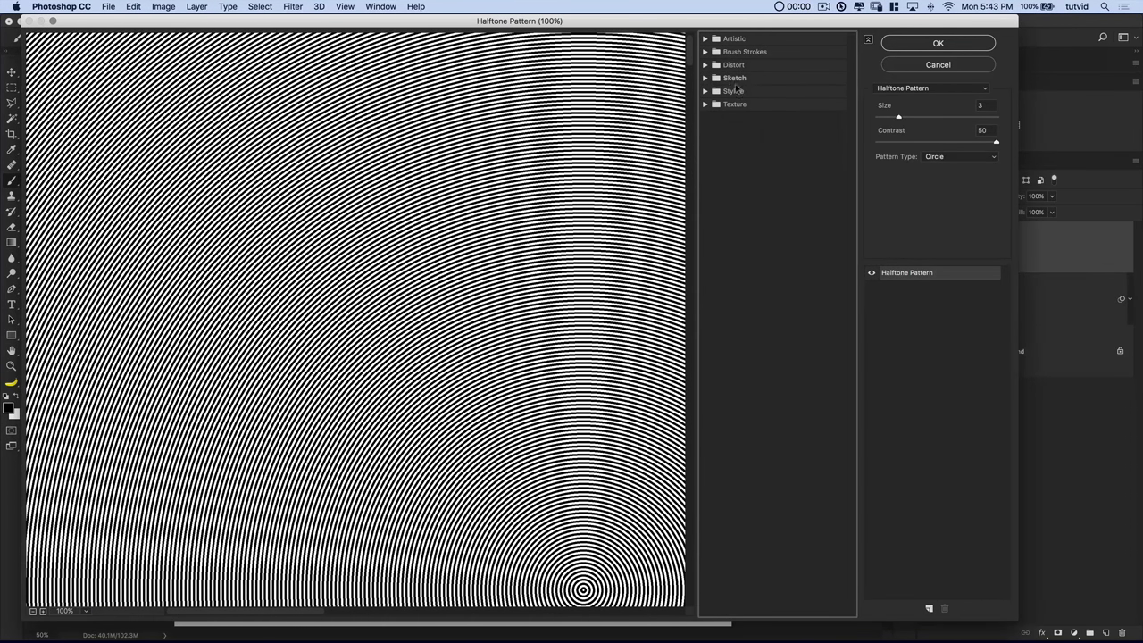
click(736, 79)
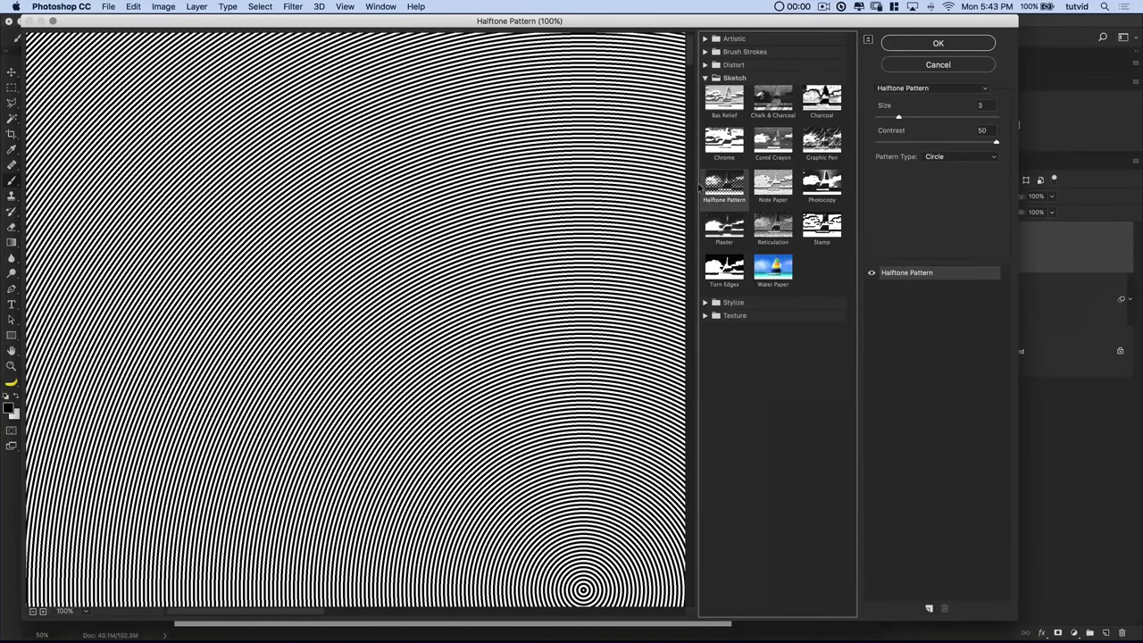
click(934, 154)
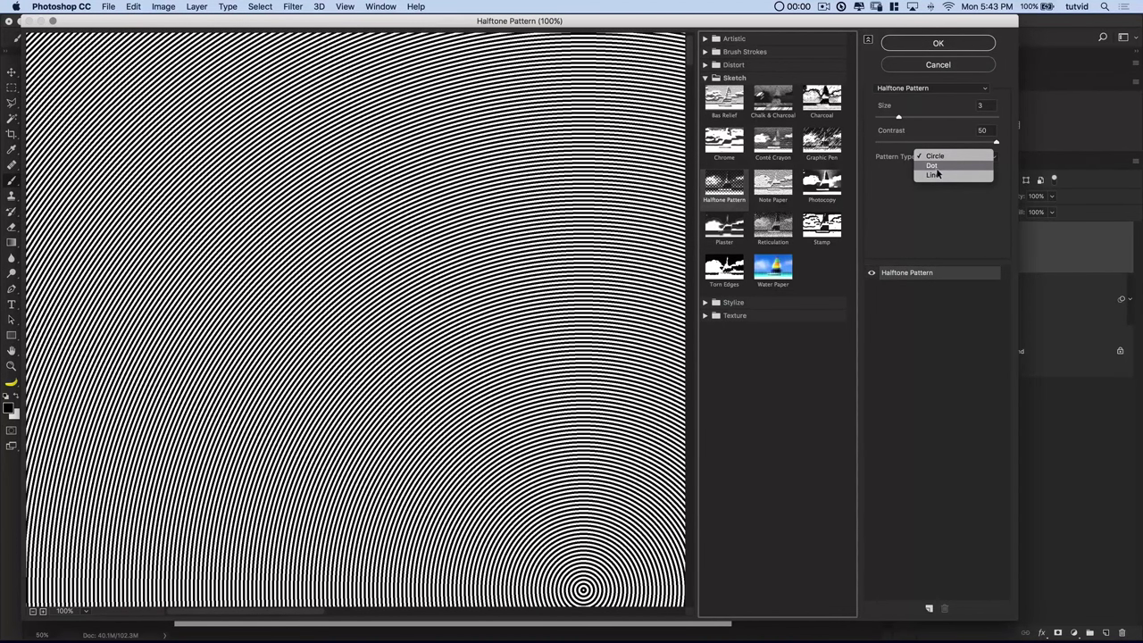
click(937, 172)
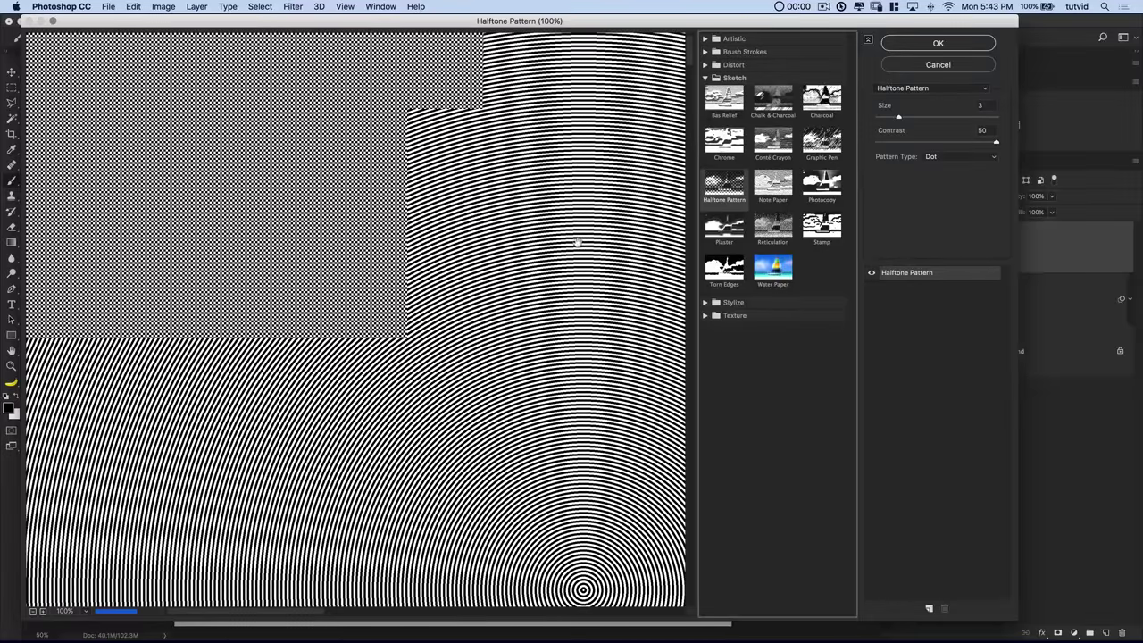
click(938, 157)
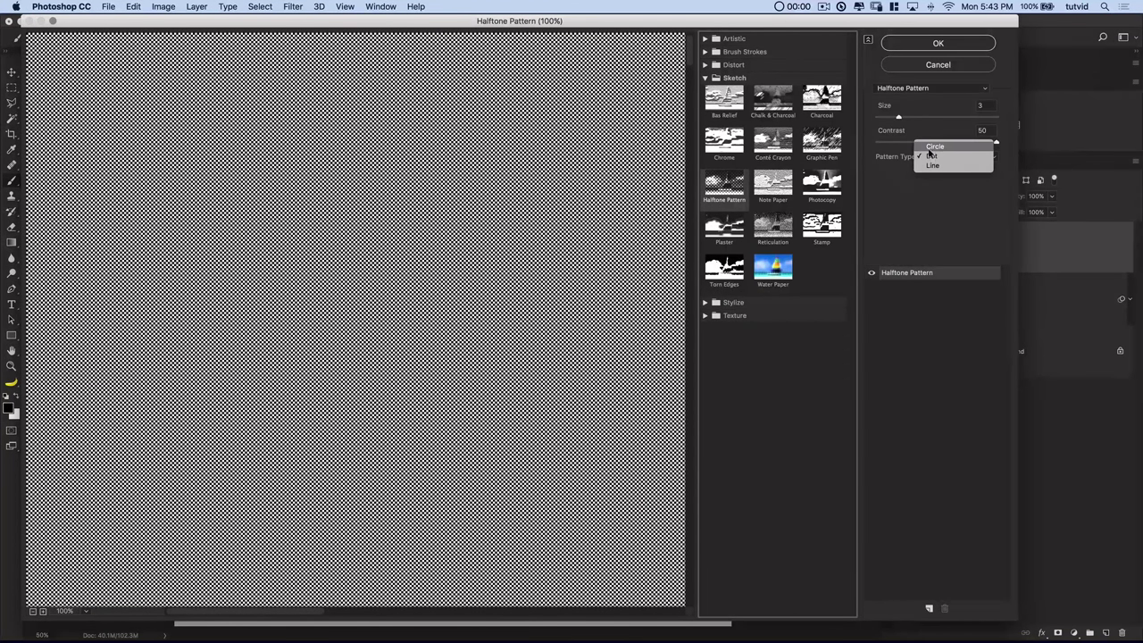
click(943, 152)
click(943, 154)
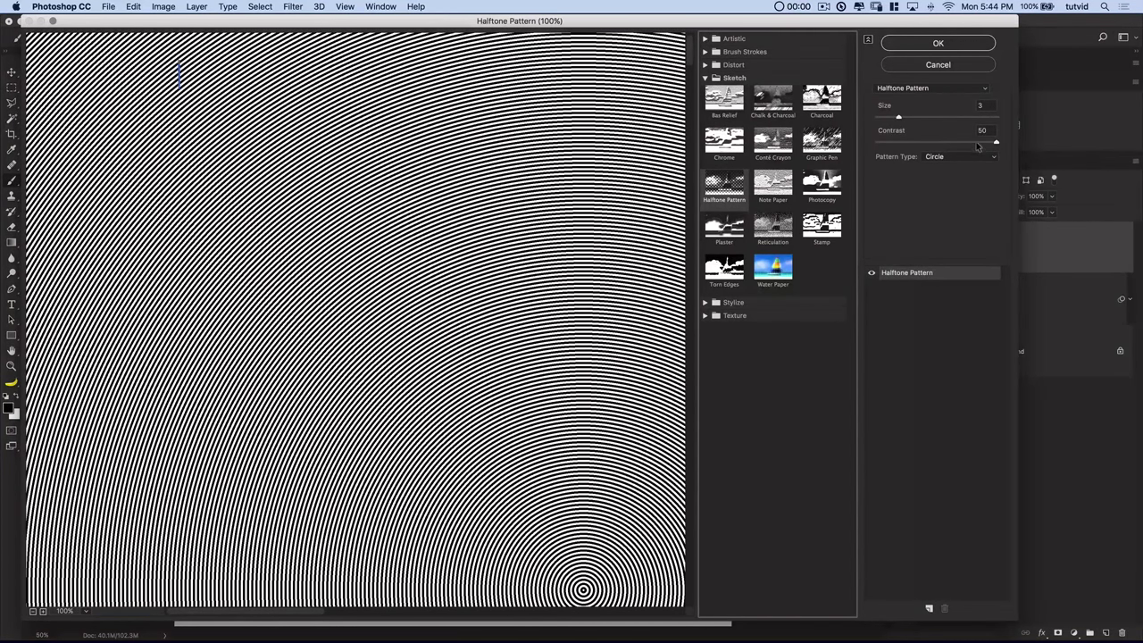
drag(978, 146, 961, 144)
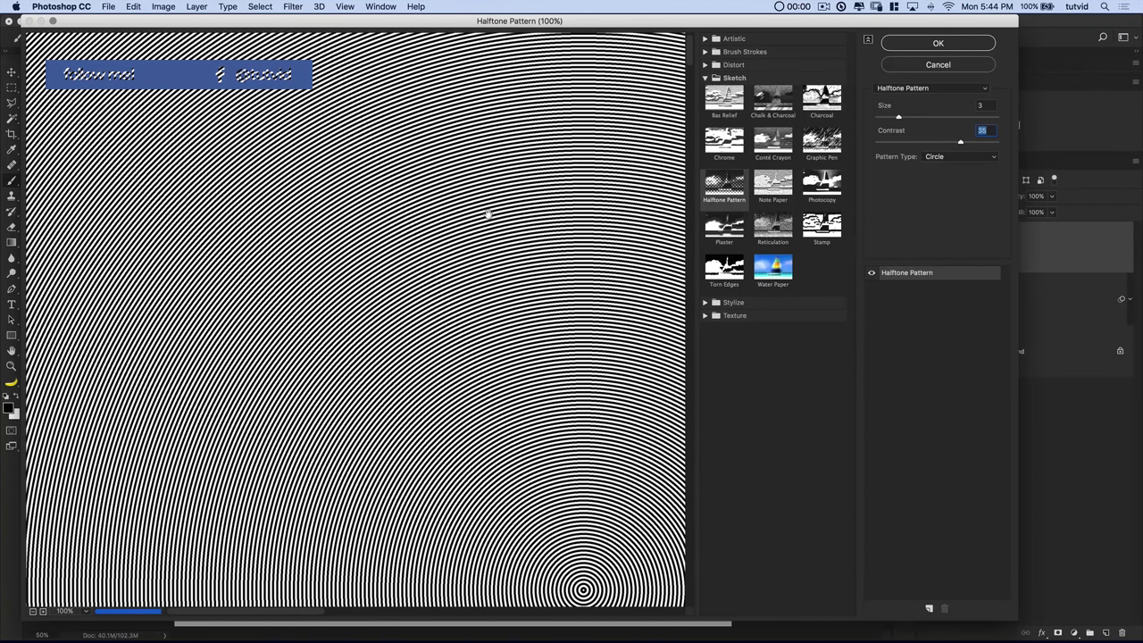
click(986, 105)
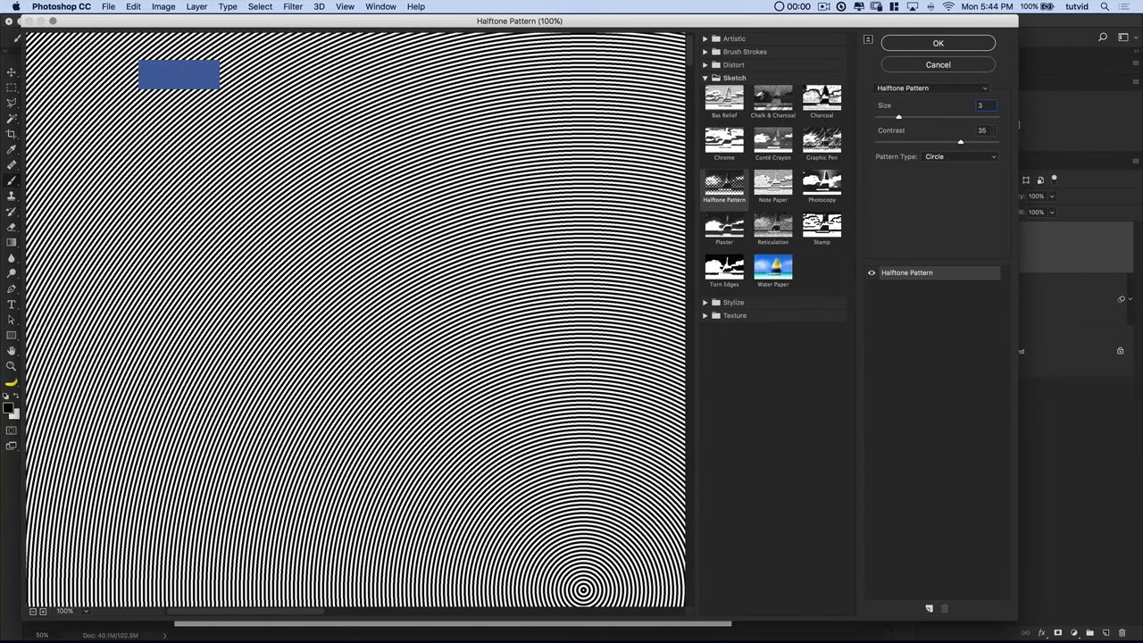
click(937, 45)
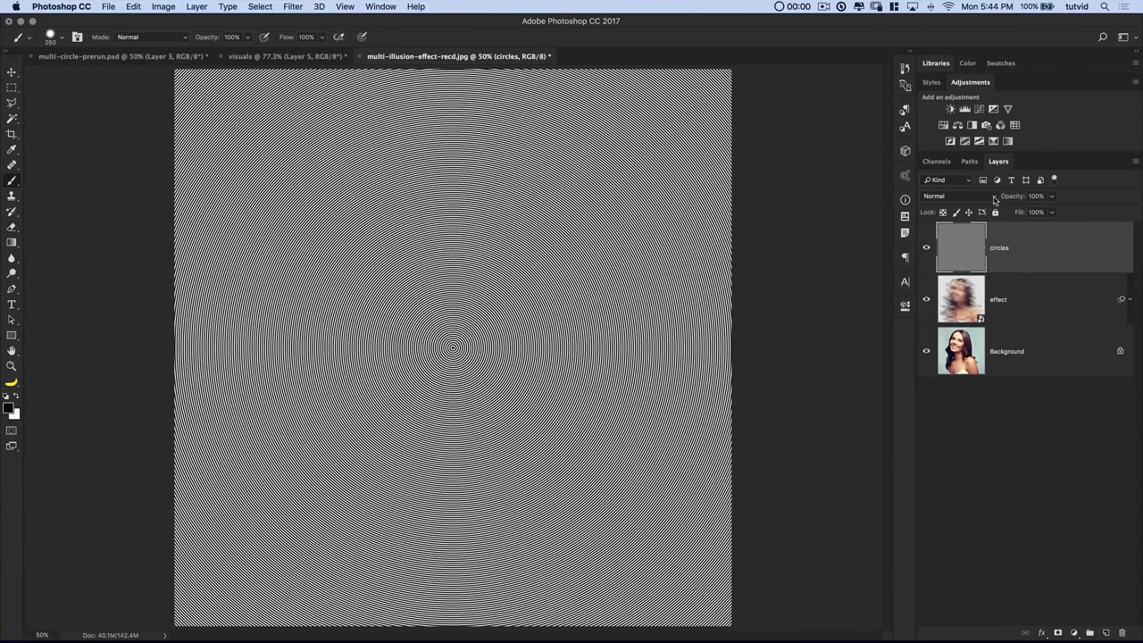
Step: Set the circles layer to Overlay at 67% opacity and toggle it to compare
click(959, 198)
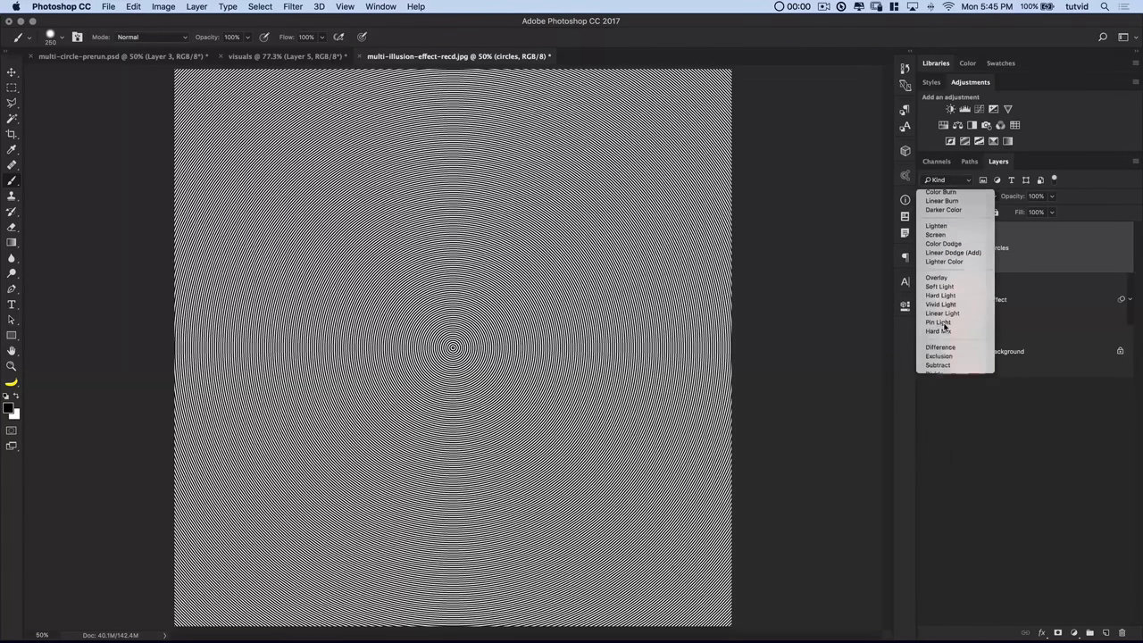
click(942, 325)
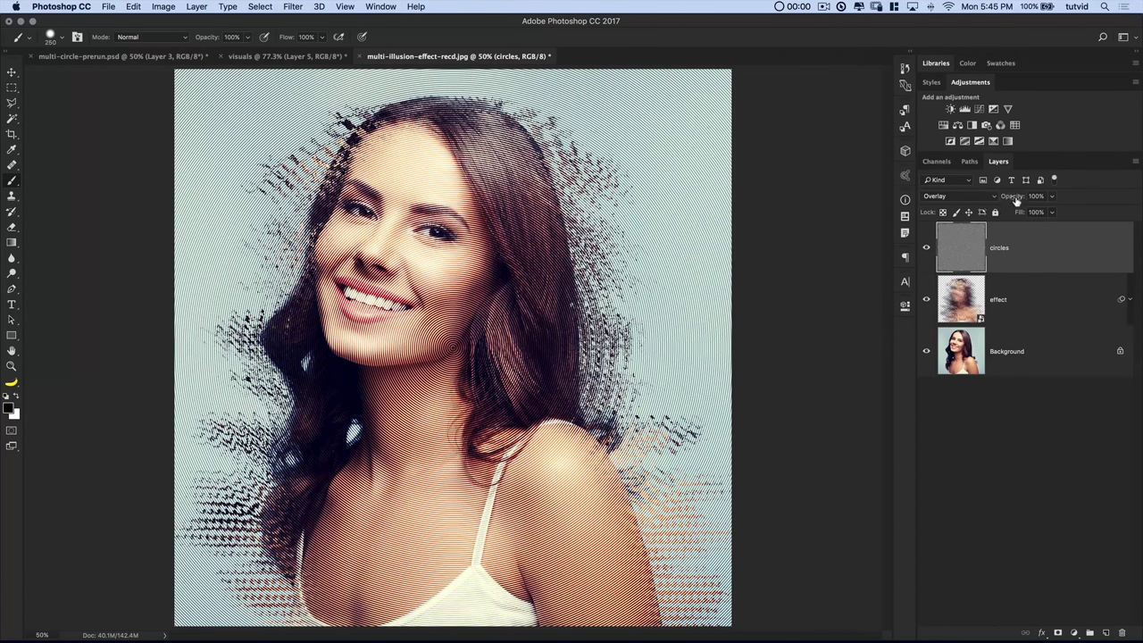
drag(1015, 201, 1001, 199)
click(926, 249)
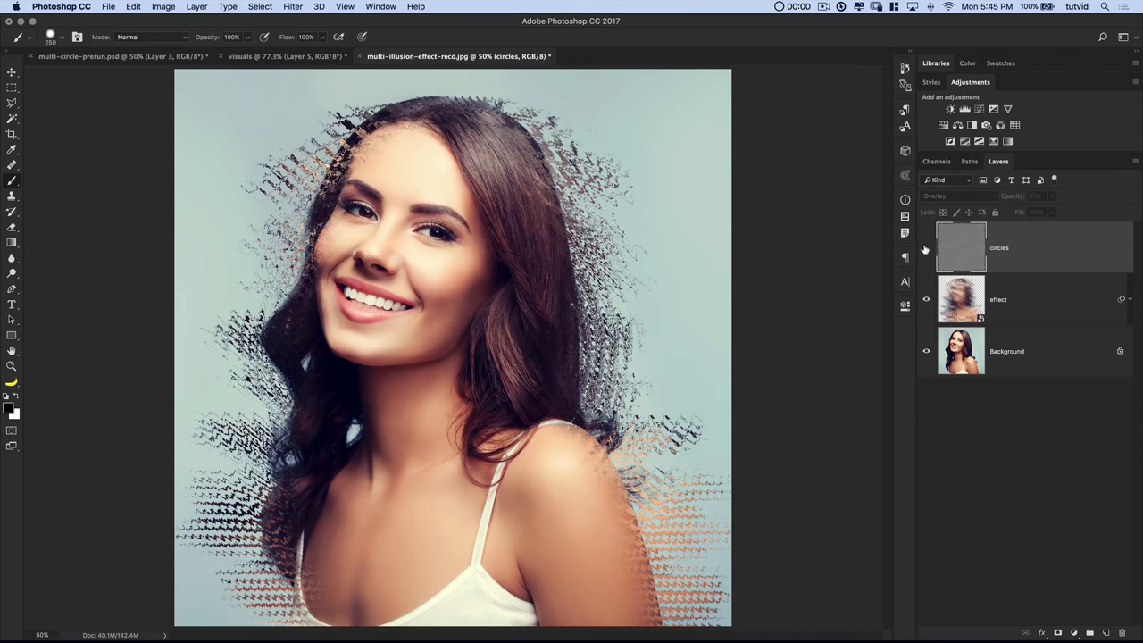
click(926, 248)
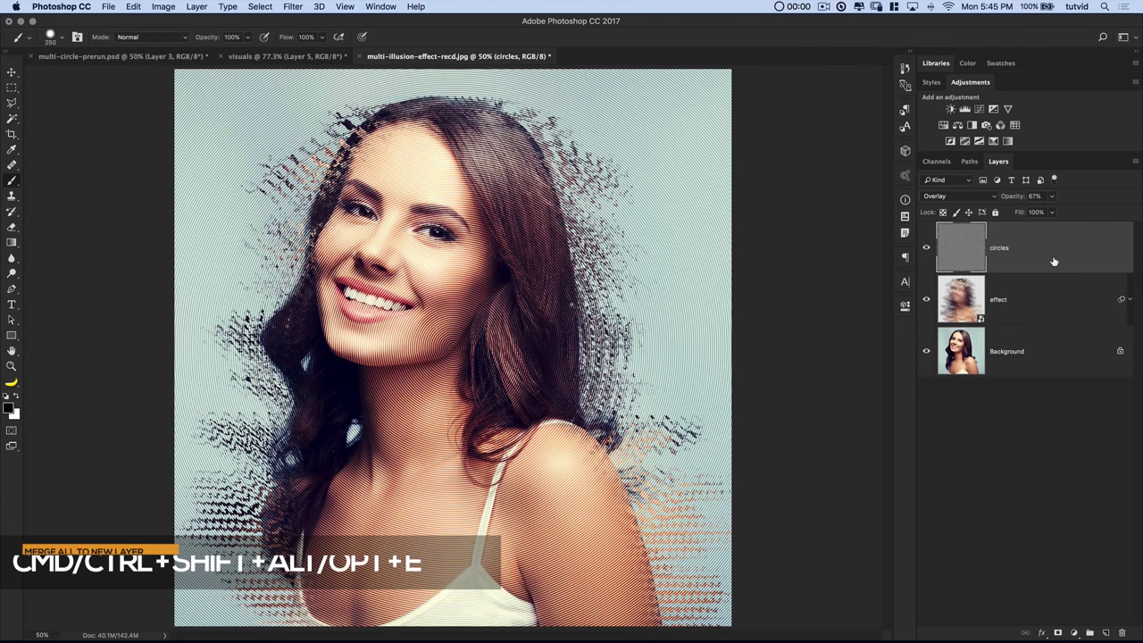
Step: Stamp all visible layers into a new layer named 'red'
key(super+shift+alt+e)
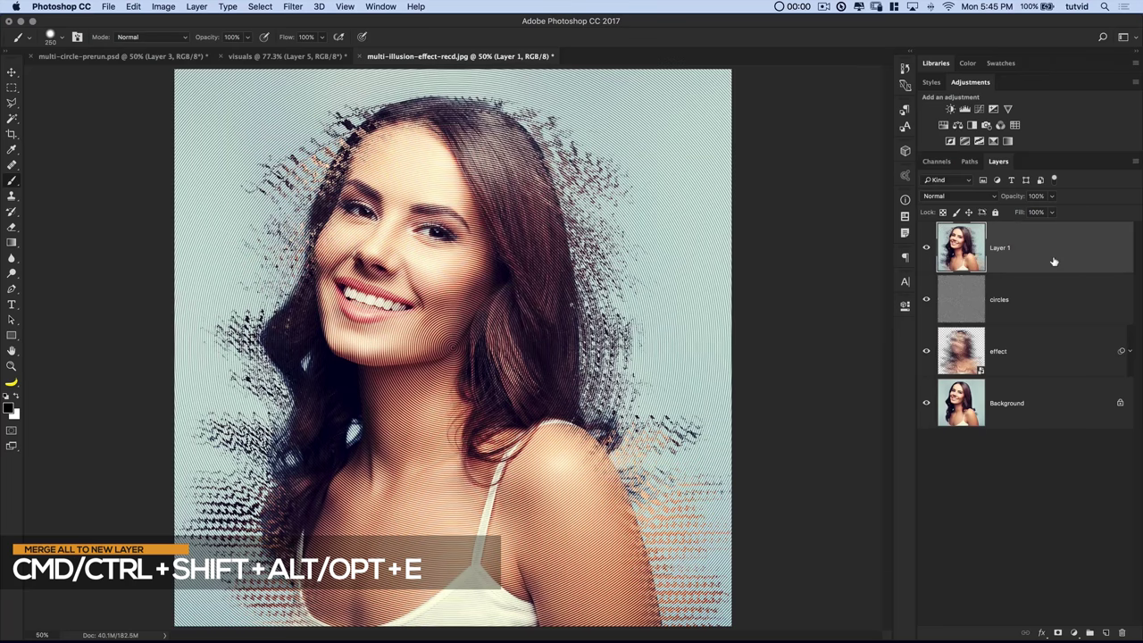
double_click(995, 248)
text(red)
key(Return)
Step: Uncheck the G channel in the red layer's Blending Options
click(195, 7)
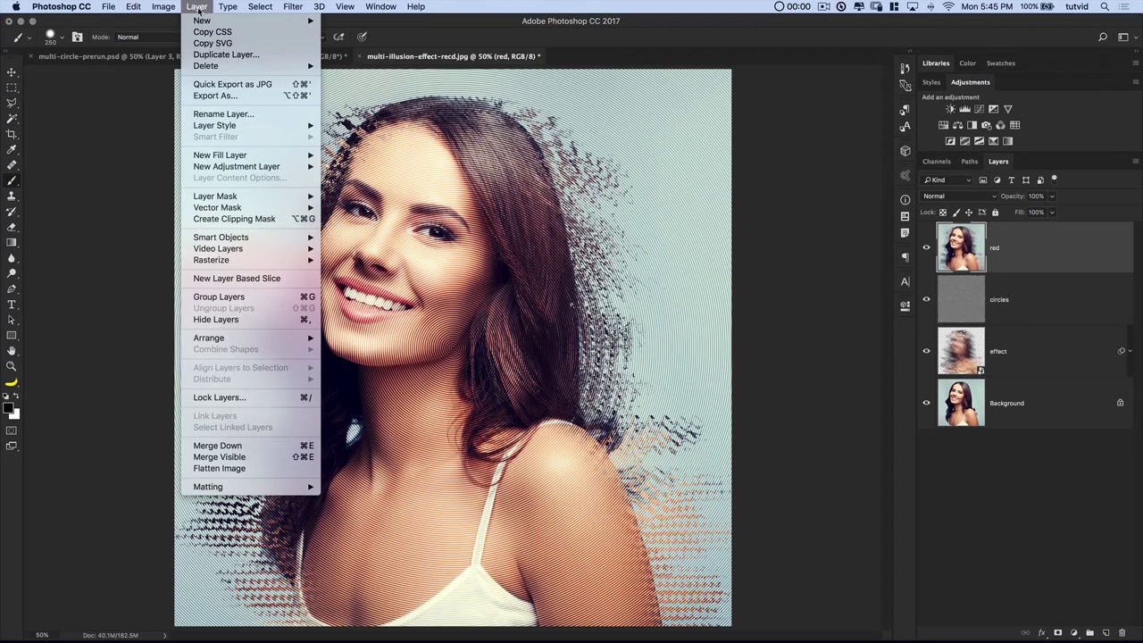
mouse_move(248, 131)
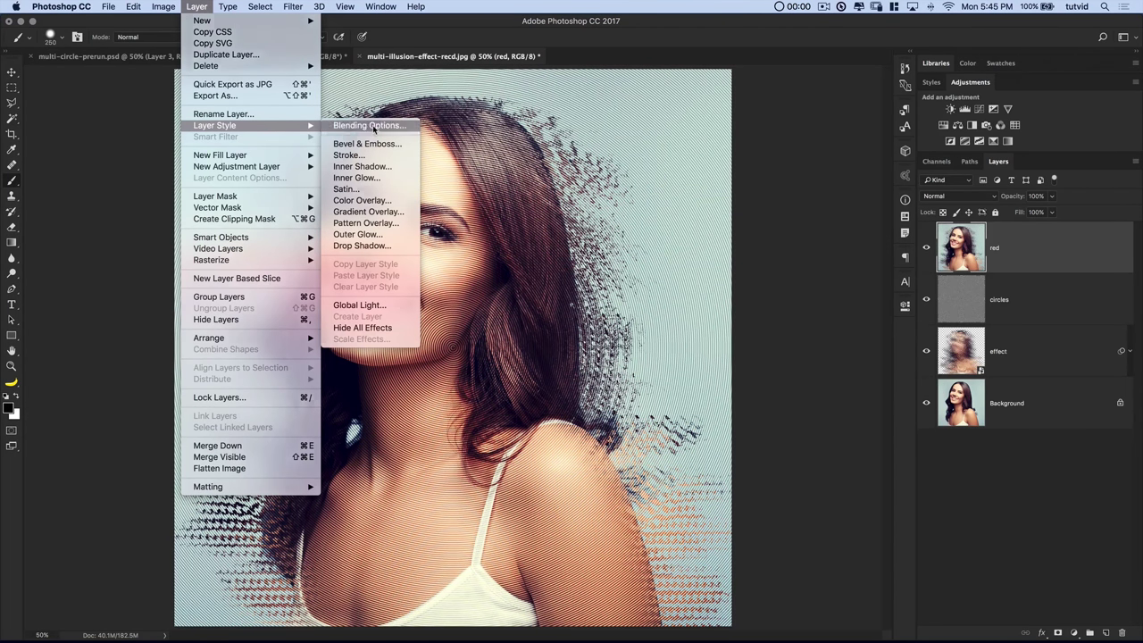
click(373, 126)
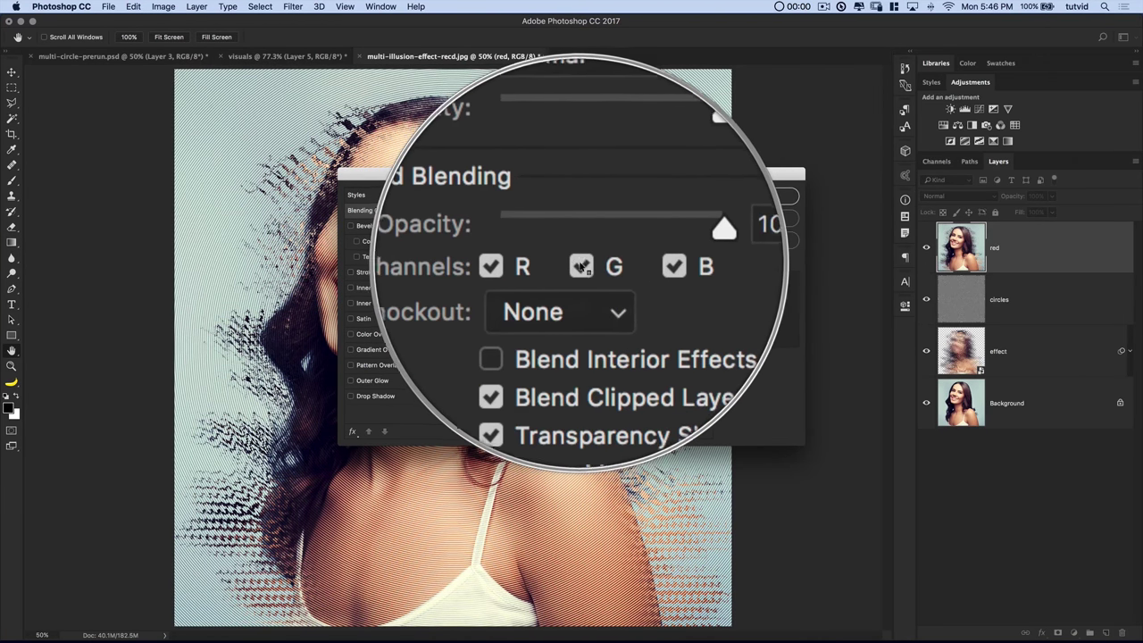
click(582, 265)
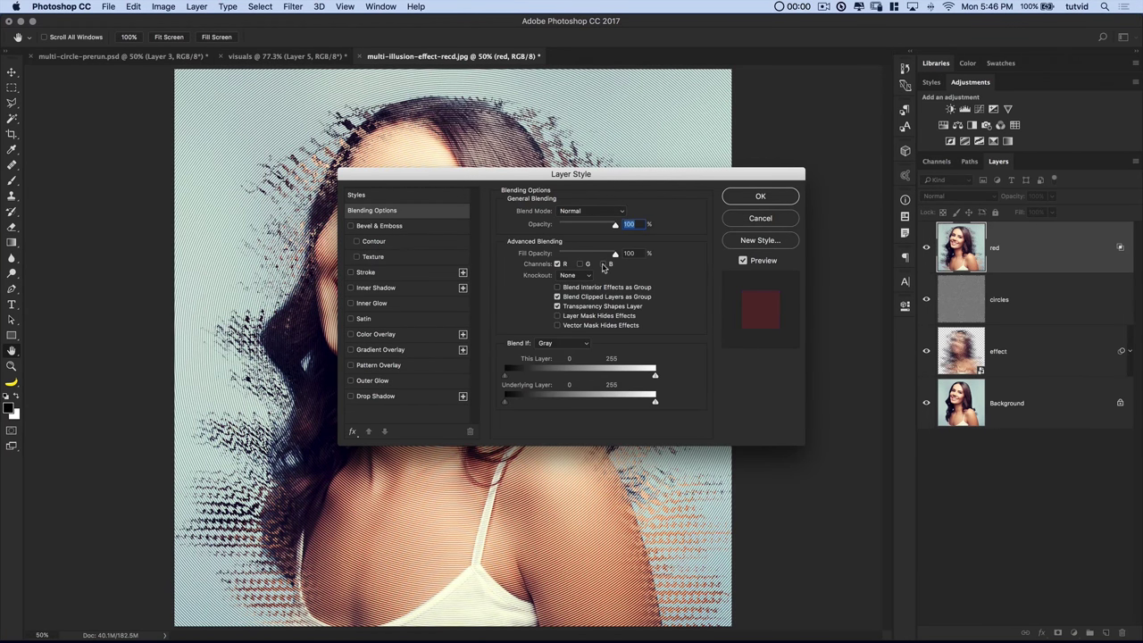
click(759, 197)
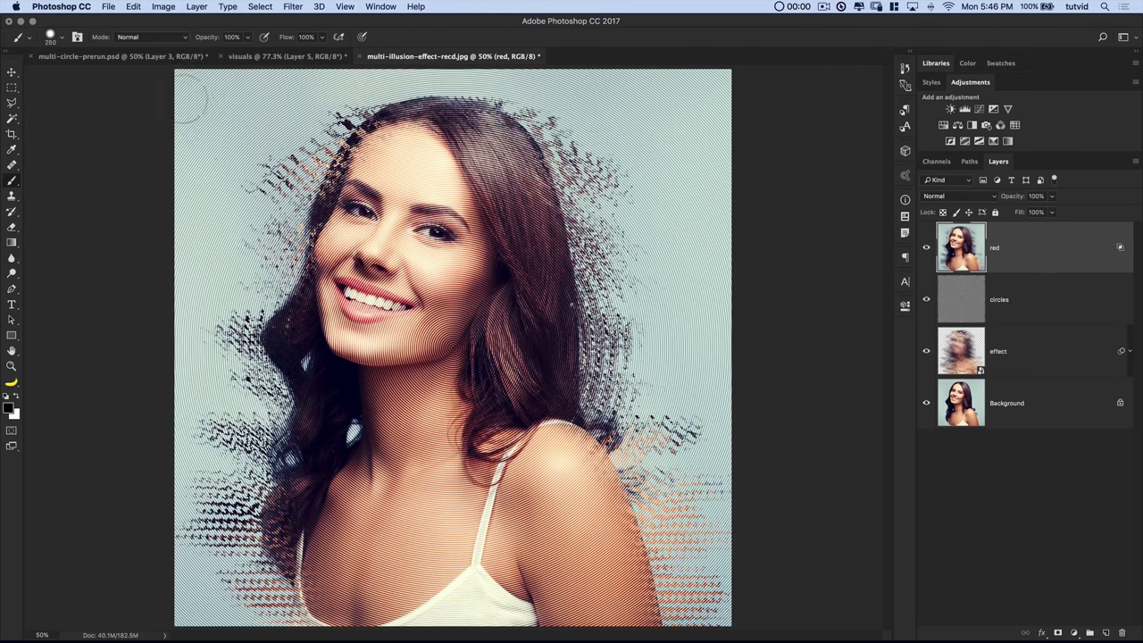
Step: Free Transform the red layer to 102% width and height and commit
click(133, 6)
mouse_move(198, 271)
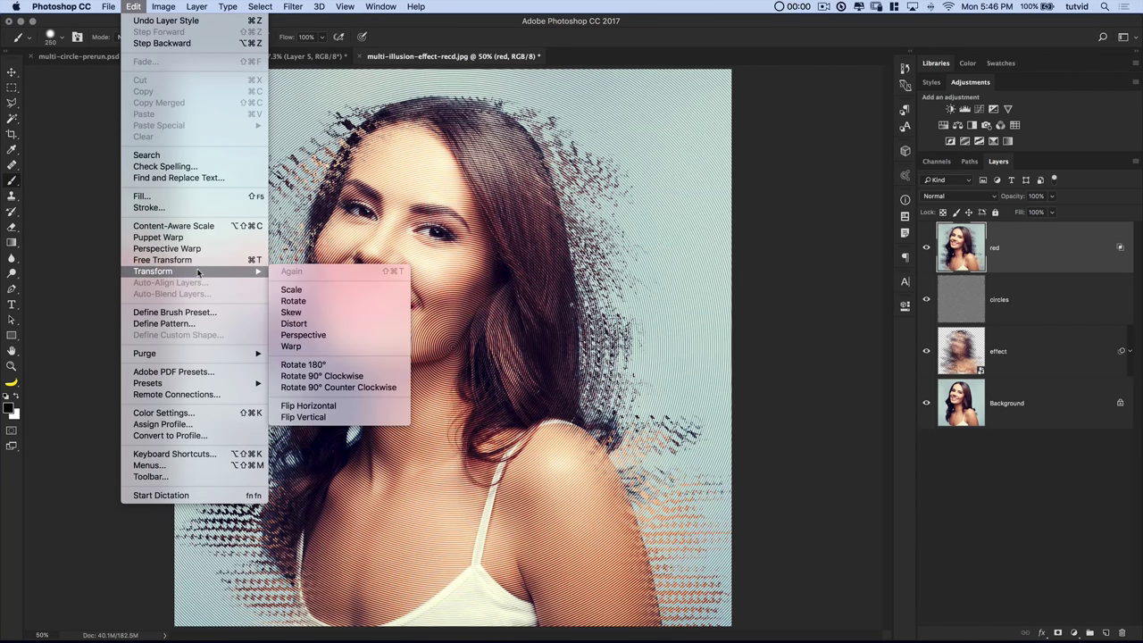
click(162, 260)
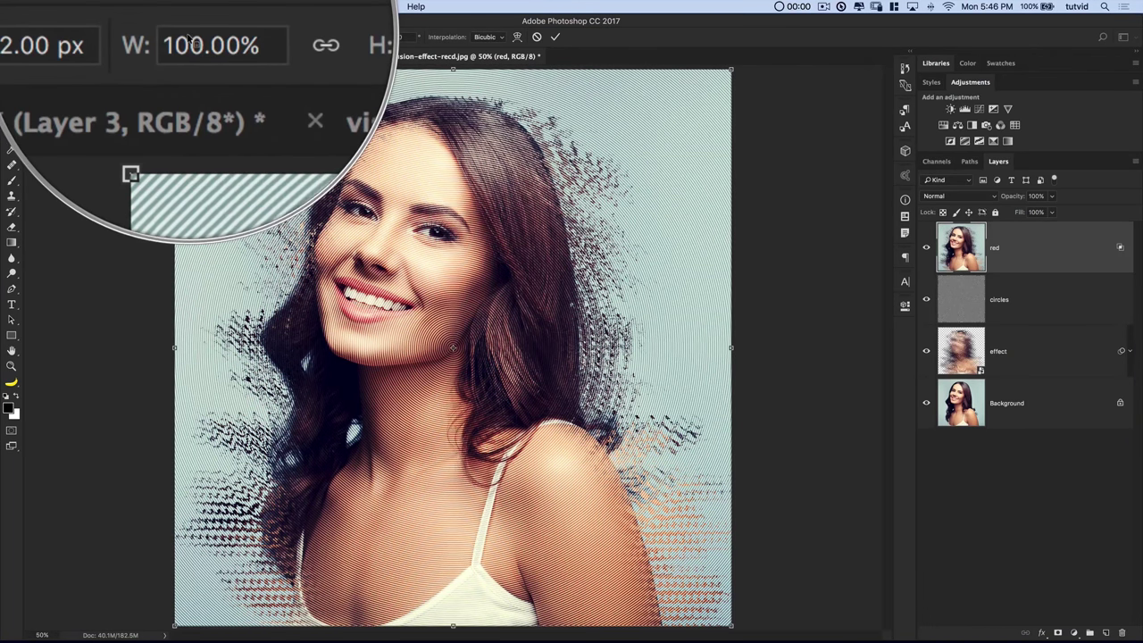
double_click(192, 37)
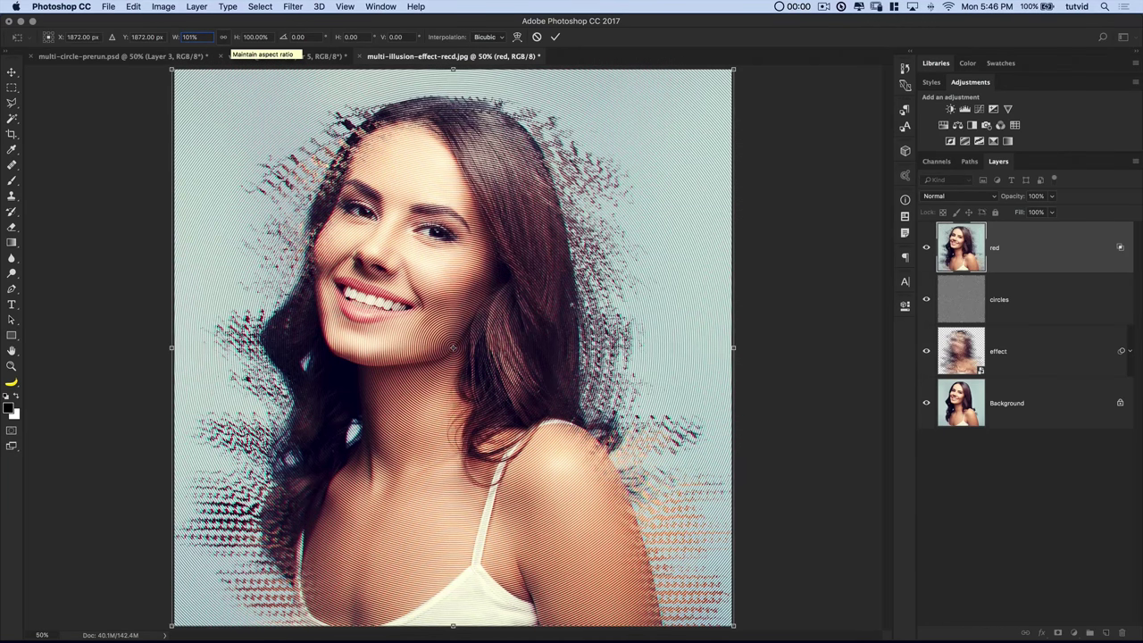
double_click(255, 38)
text(101)
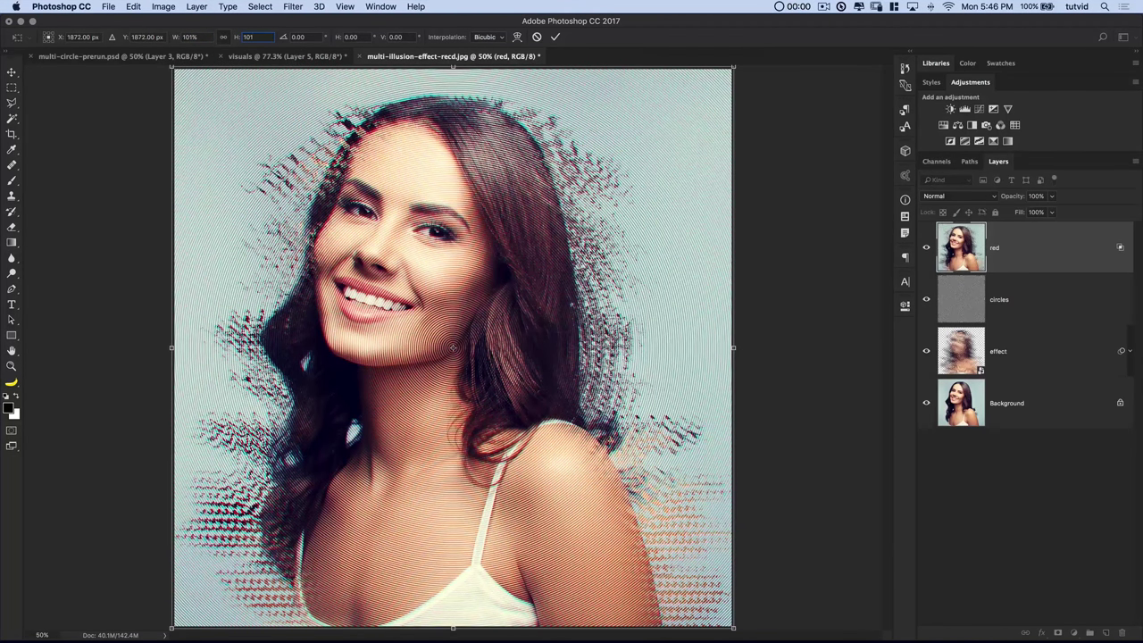
key(shift+Tab)
key(Up)
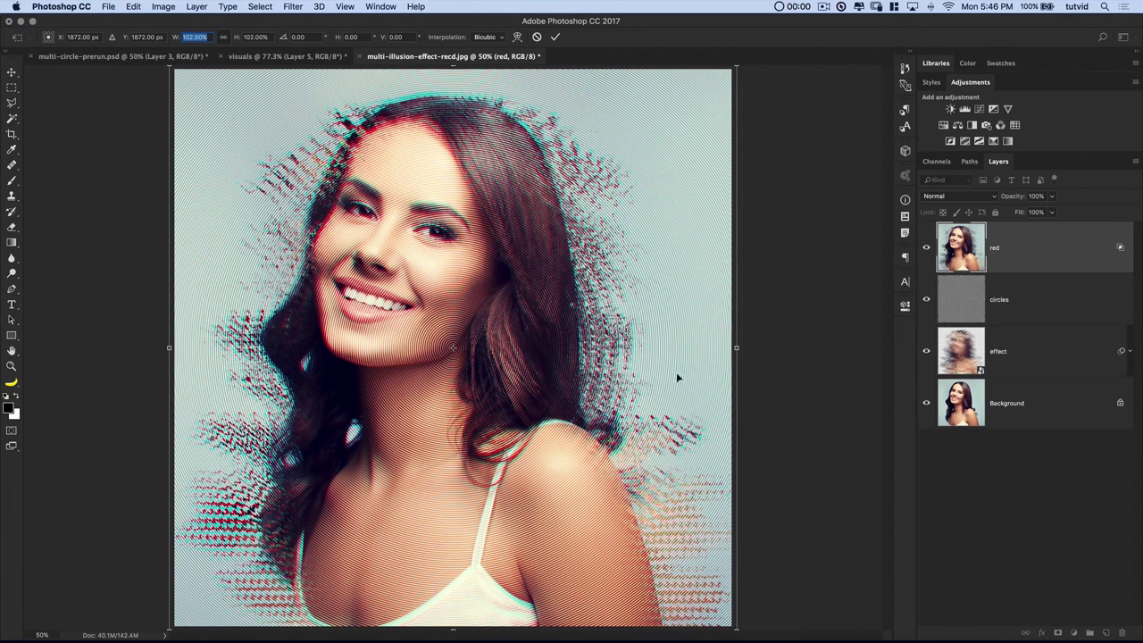
click(557, 38)
key(b)
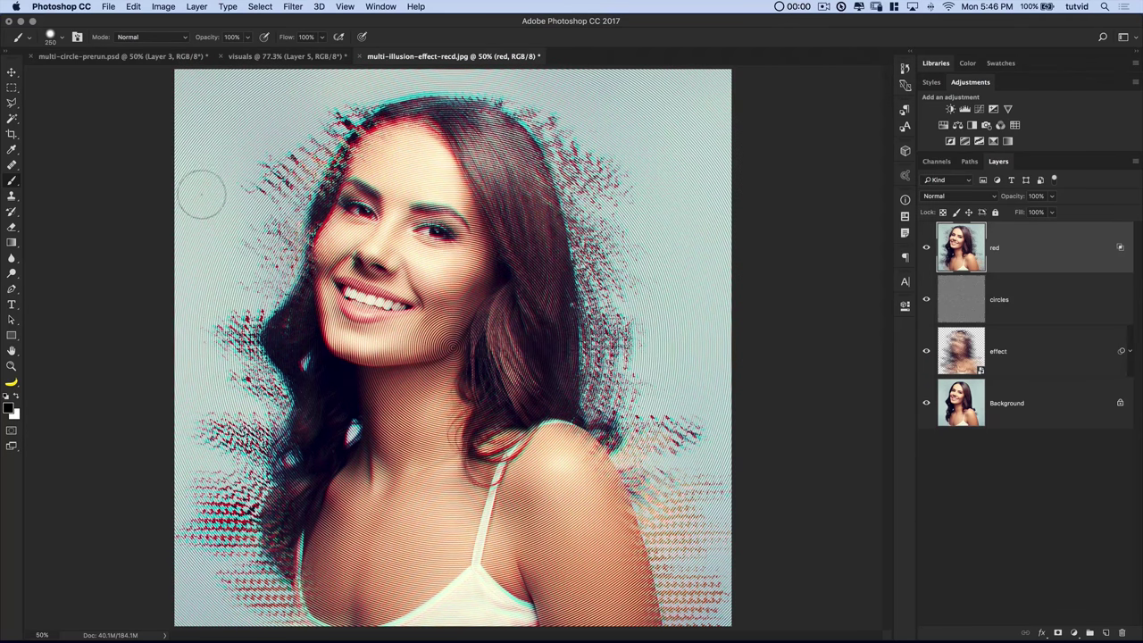
Step: Switch to the Move tool and briefly check the visuals reference document before returning
click(12, 72)
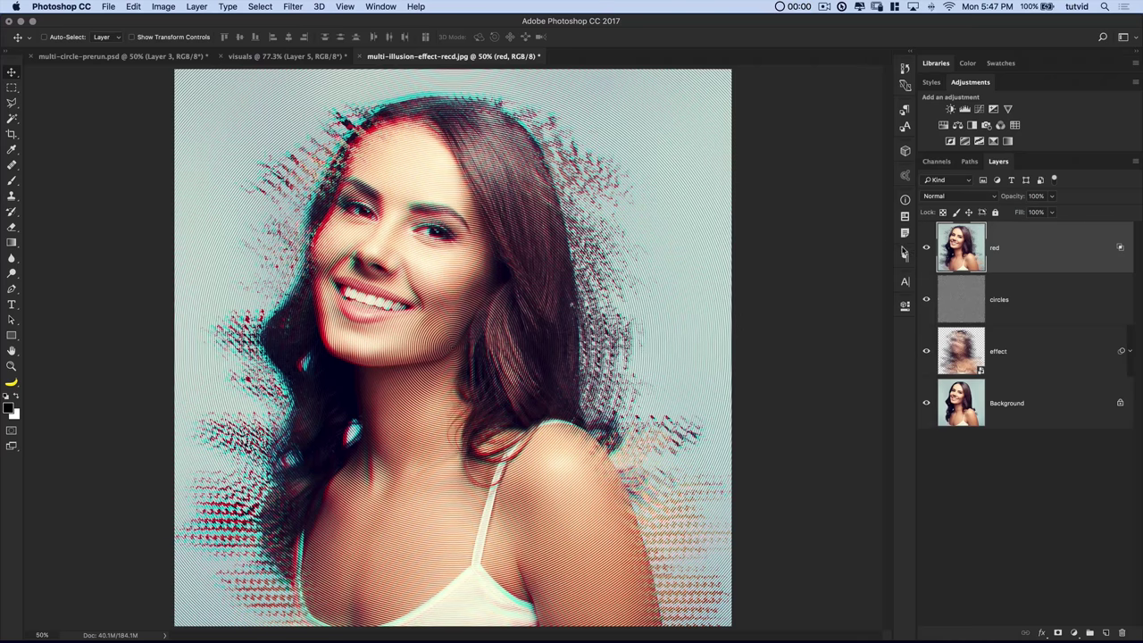
click(288, 57)
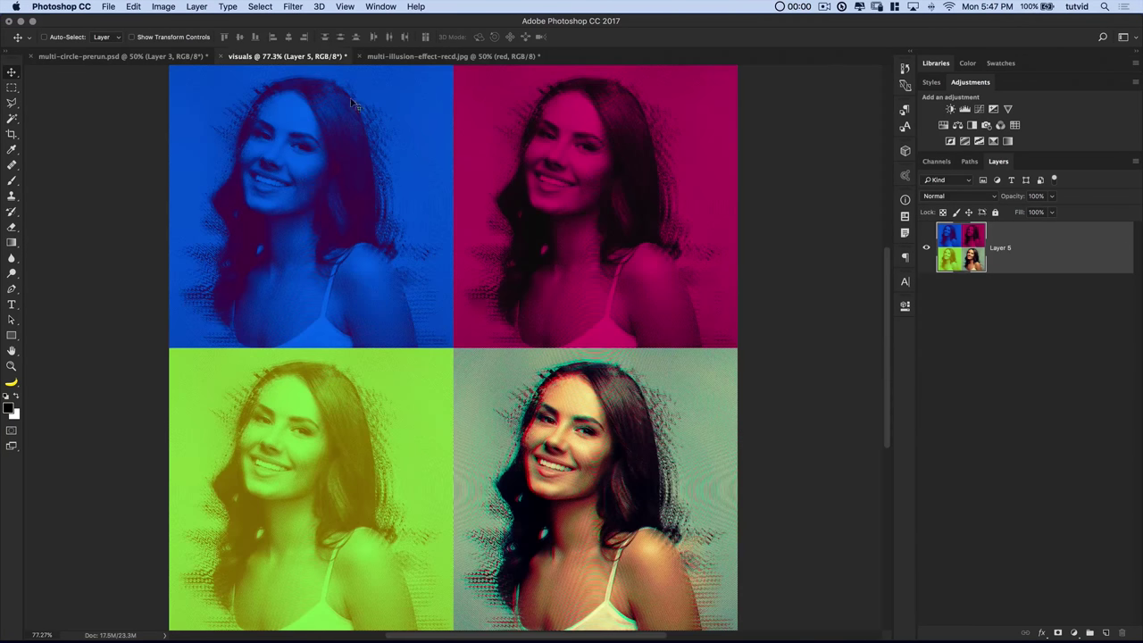
click(434, 58)
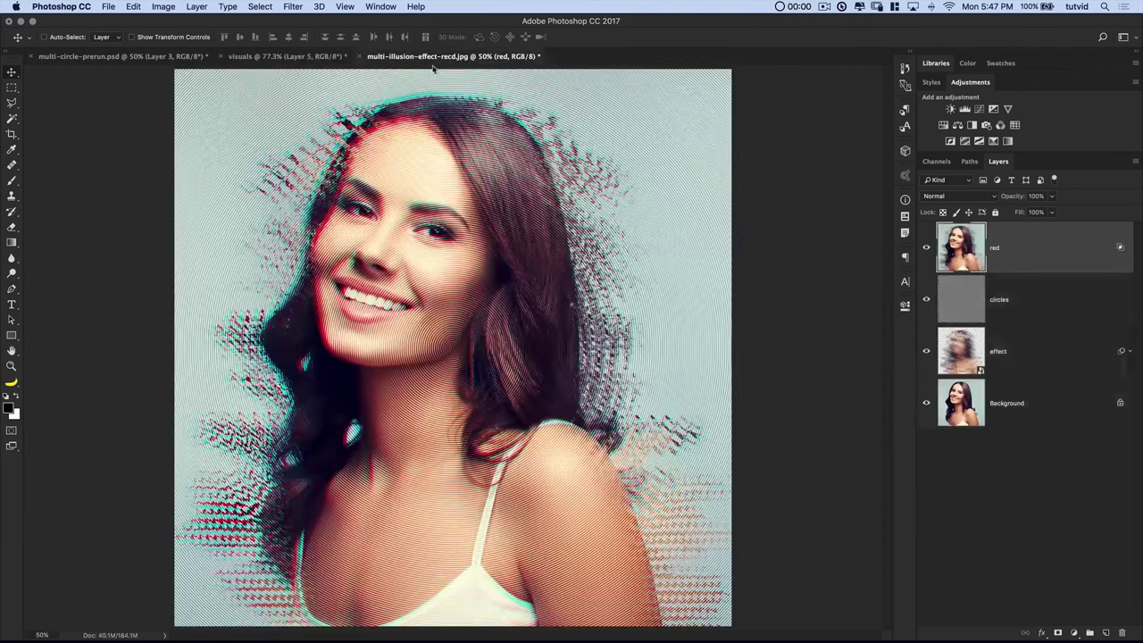
Step: Add a Color Balance layer shifting midtones toward red and blue, highlights toward green and yellow
click(957, 125)
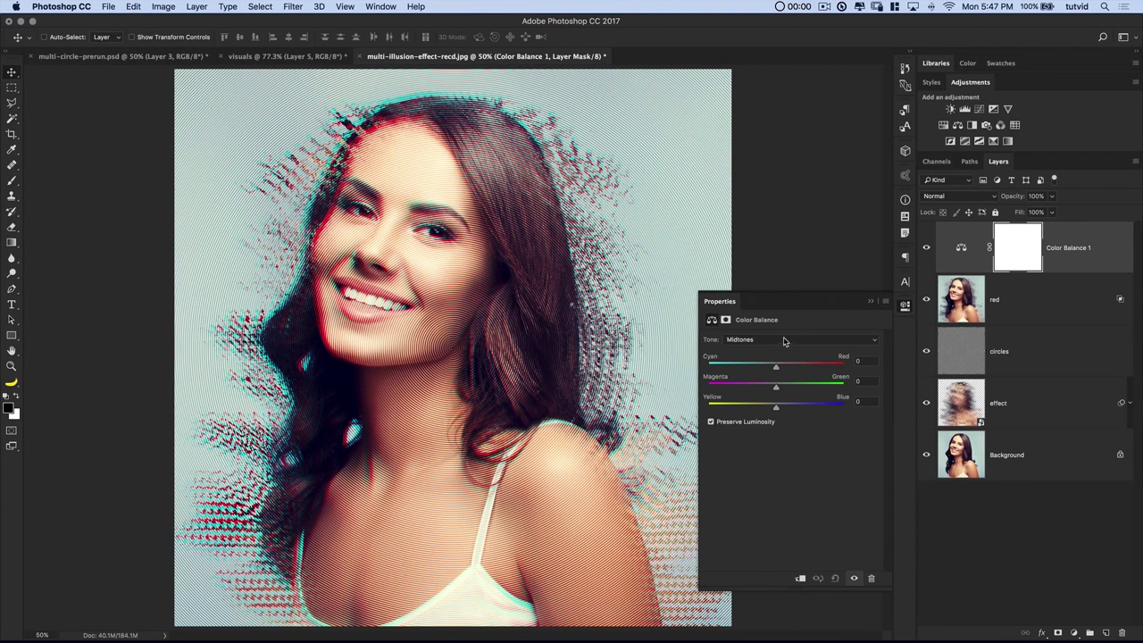
drag(776, 367, 795, 368)
drag(776, 407, 791, 406)
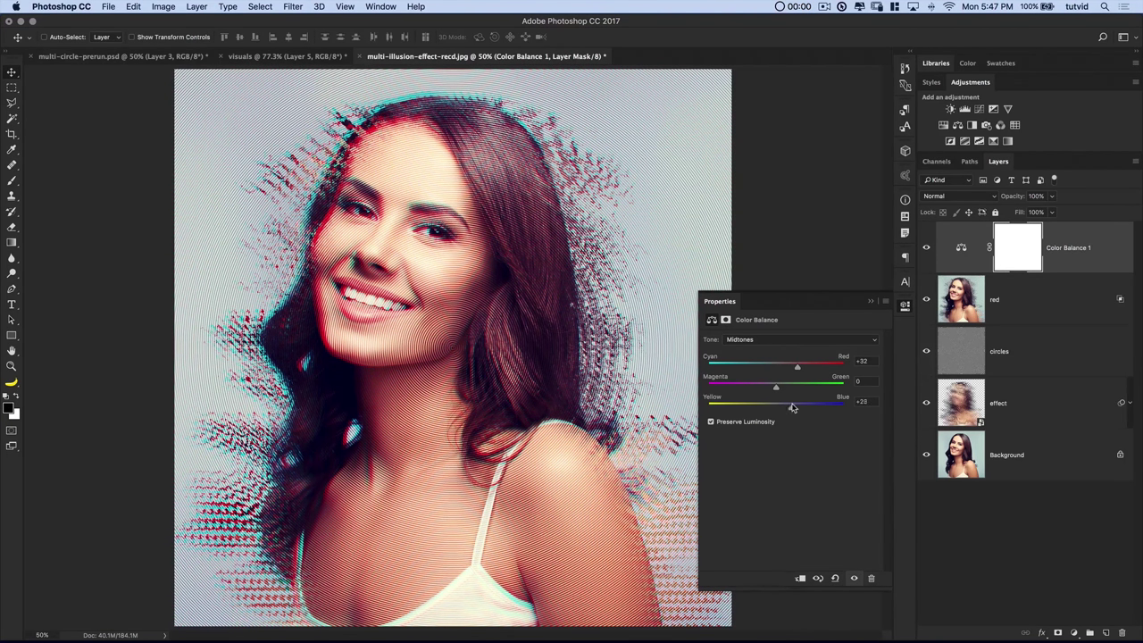
click(785, 340)
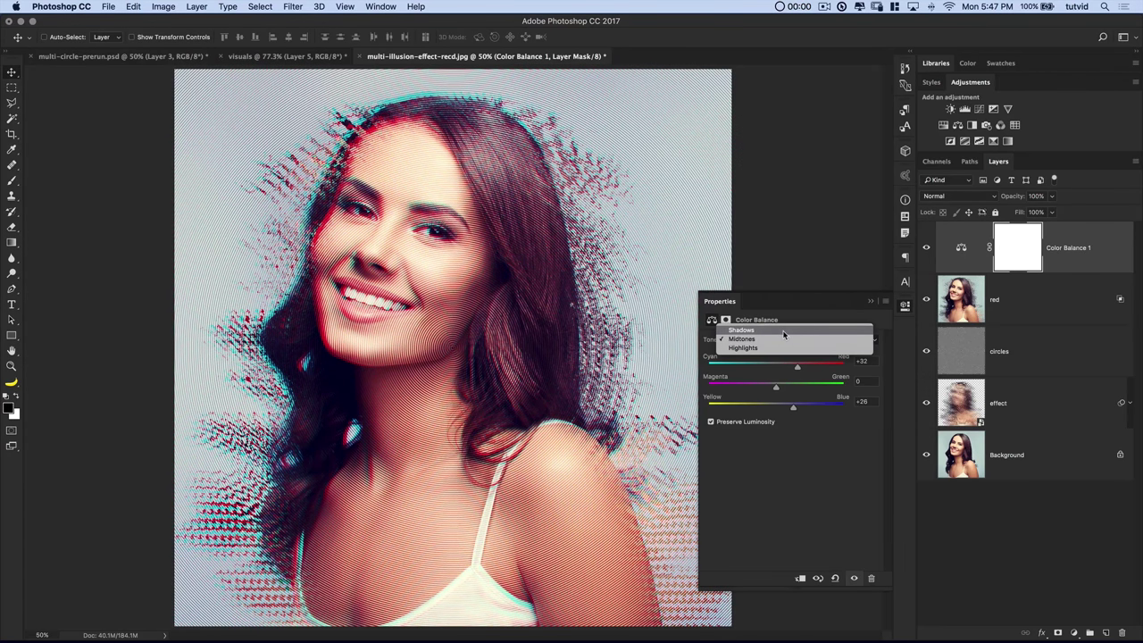
click(779, 348)
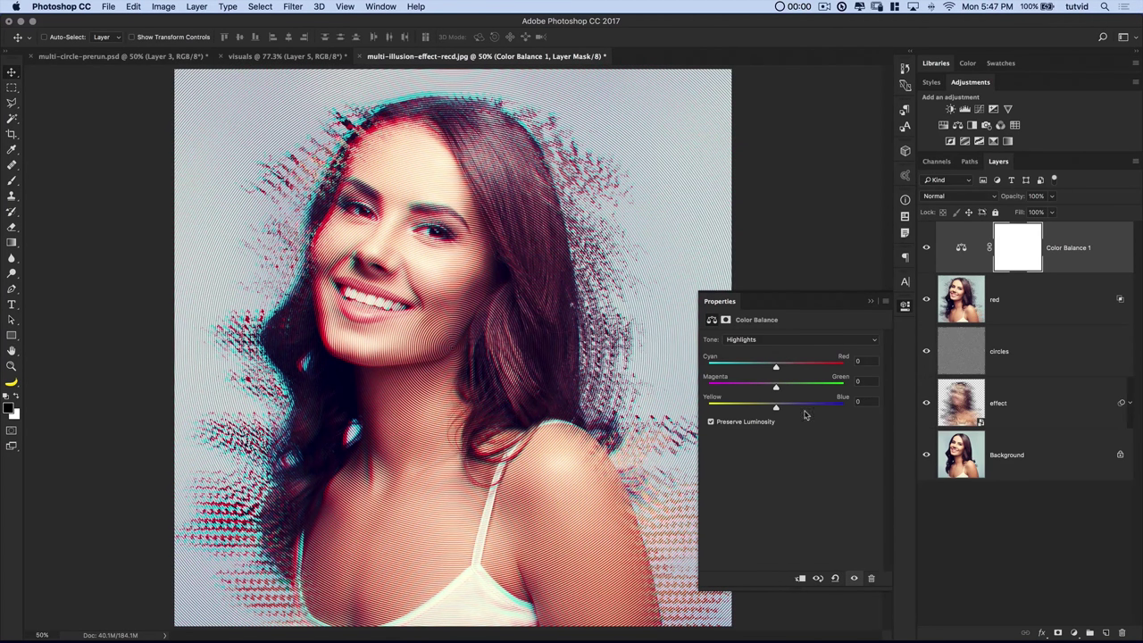
drag(777, 391, 786, 387)
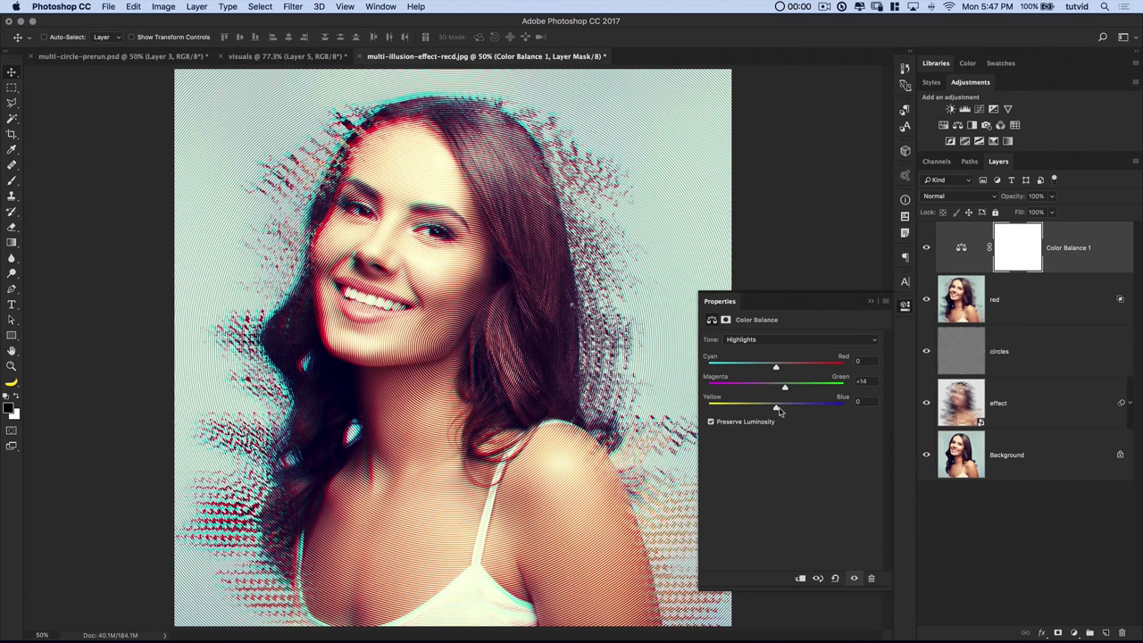
drag(775, 409, 768, 409)
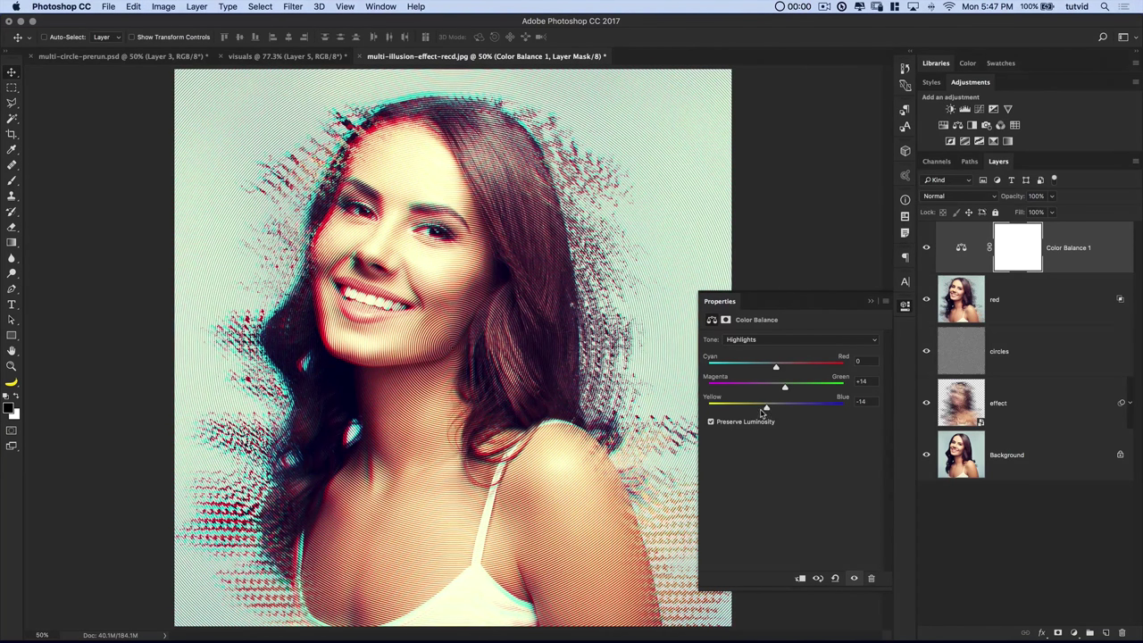
Step: Push the Color Balance shadows toward green
click(763, 346)
click(766, 322)
drag(774, 392, 781, 409)
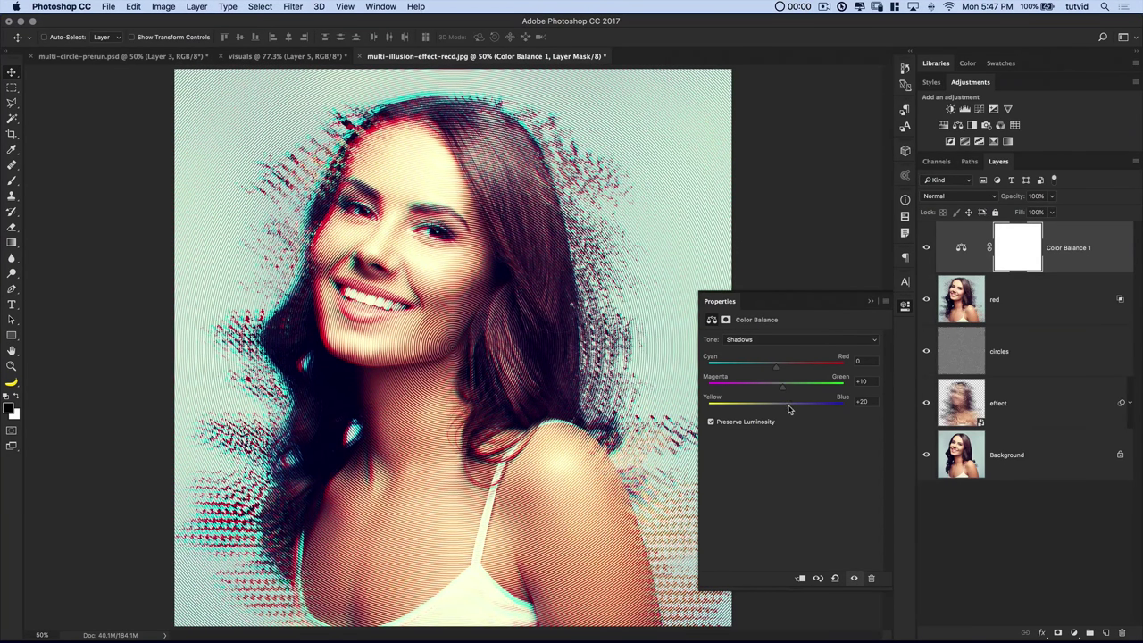
Step: Compare the image with and without Color Balance and lower its opacity to 76%
click(905, 305)
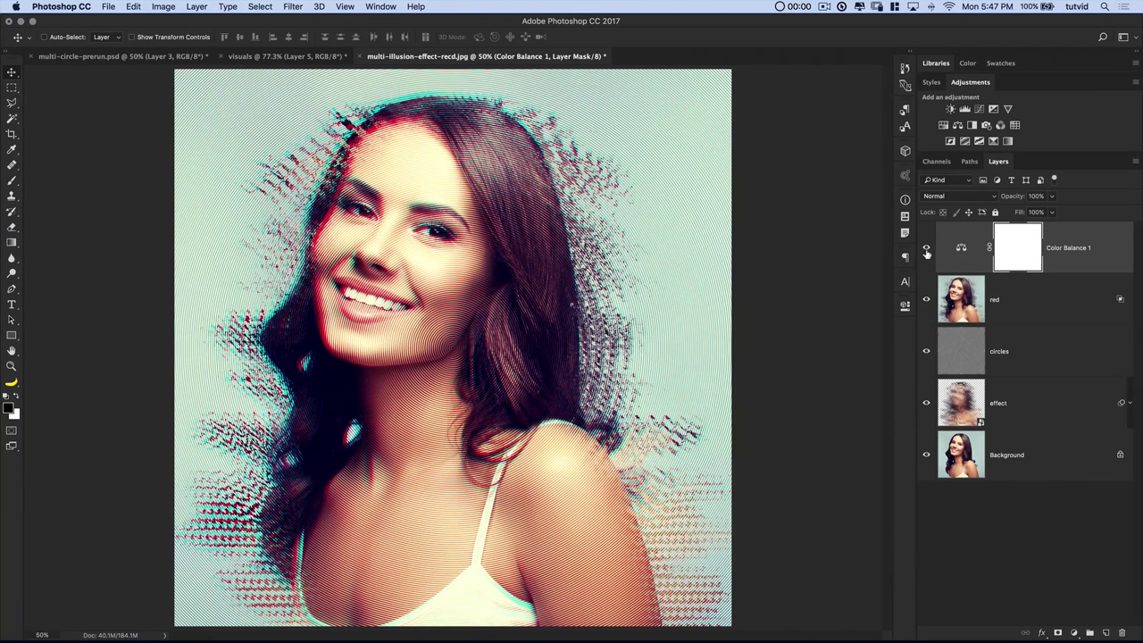
click(926, 249)
click(926, 249)
click(926, 249)
click(926, 250)
click(926, 249)
click(926, 249)
mouse_move(1020, 200)
mouse_down()
mouse_move(1004, 200)
mouse_move(1013, 201)
mouse_up()
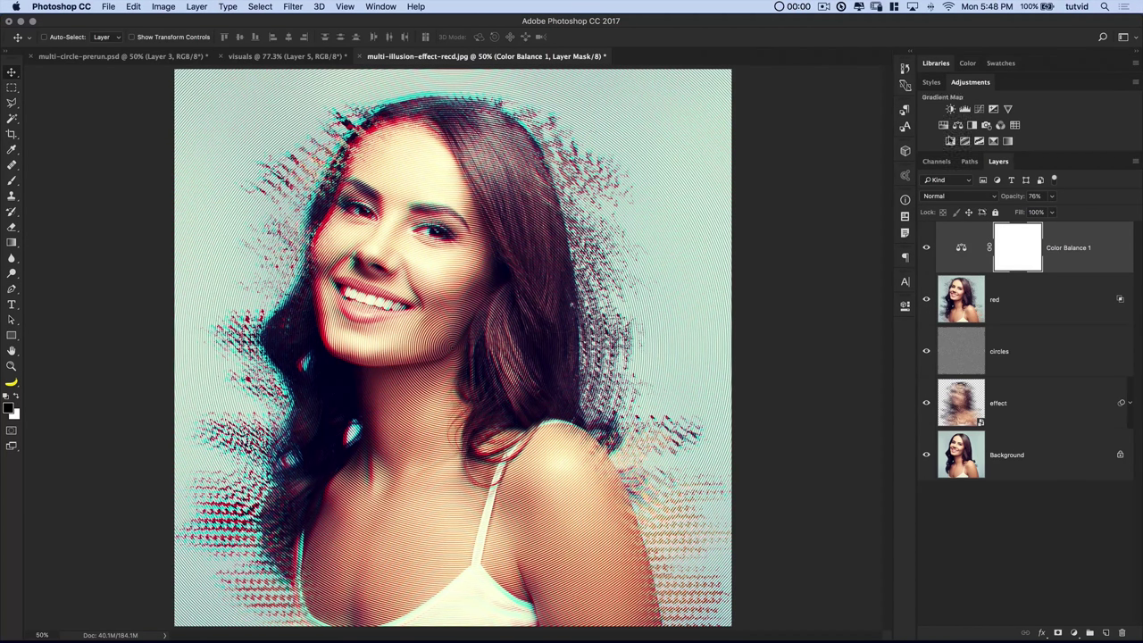
Step: Add a Photo Filter with custom yellow ece900 and Preserve Luminosity turned off
click(986, 126)
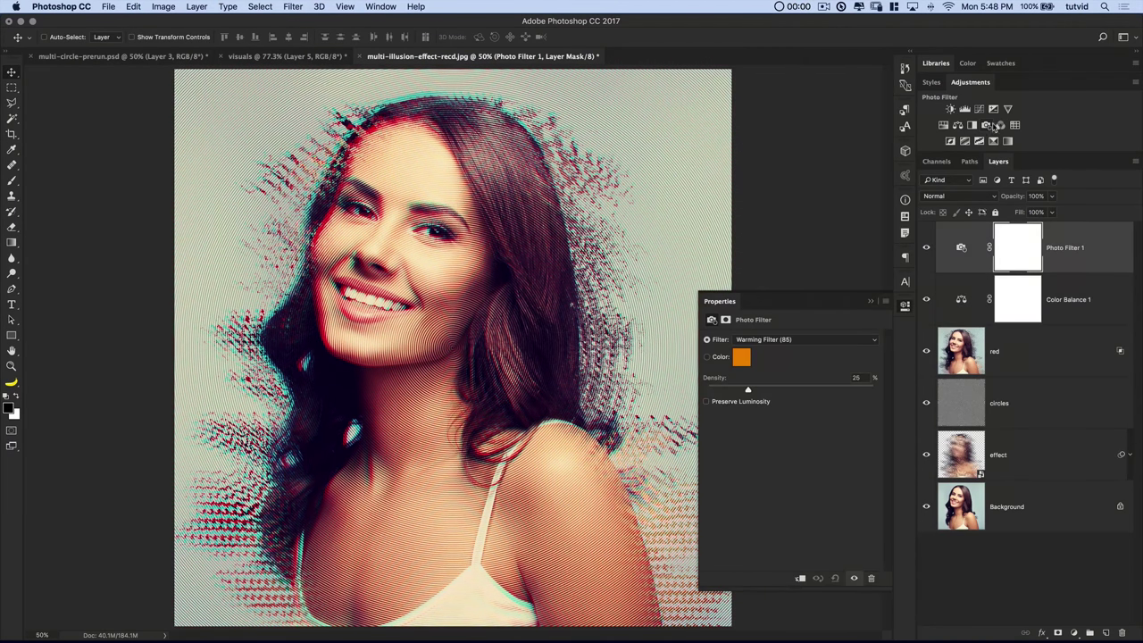
click(707, 357)
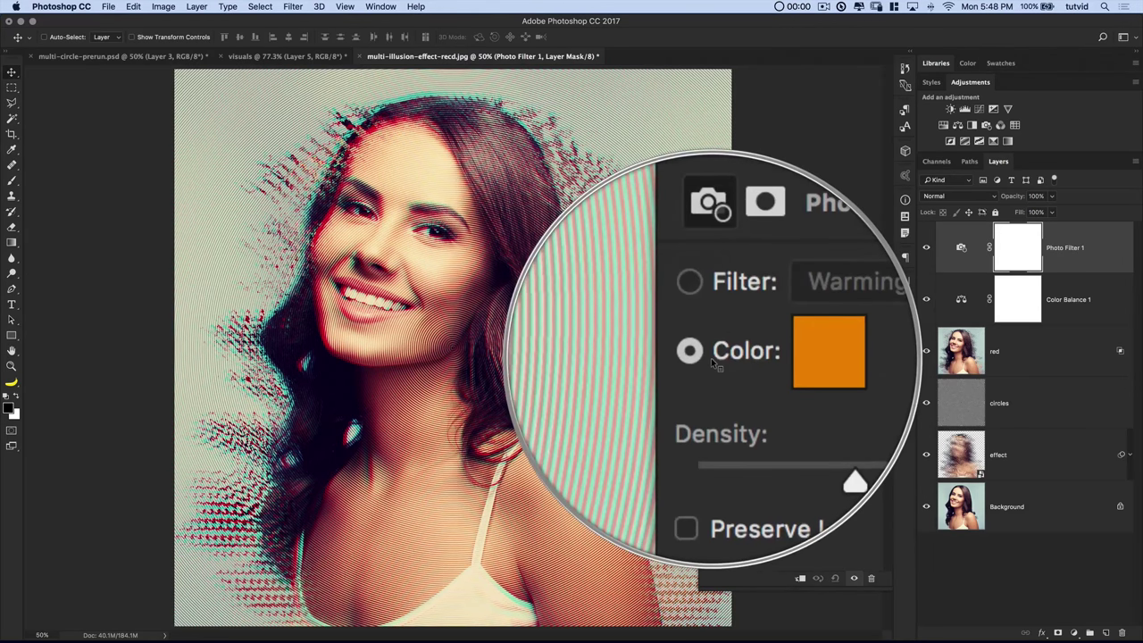
click(741, 358)
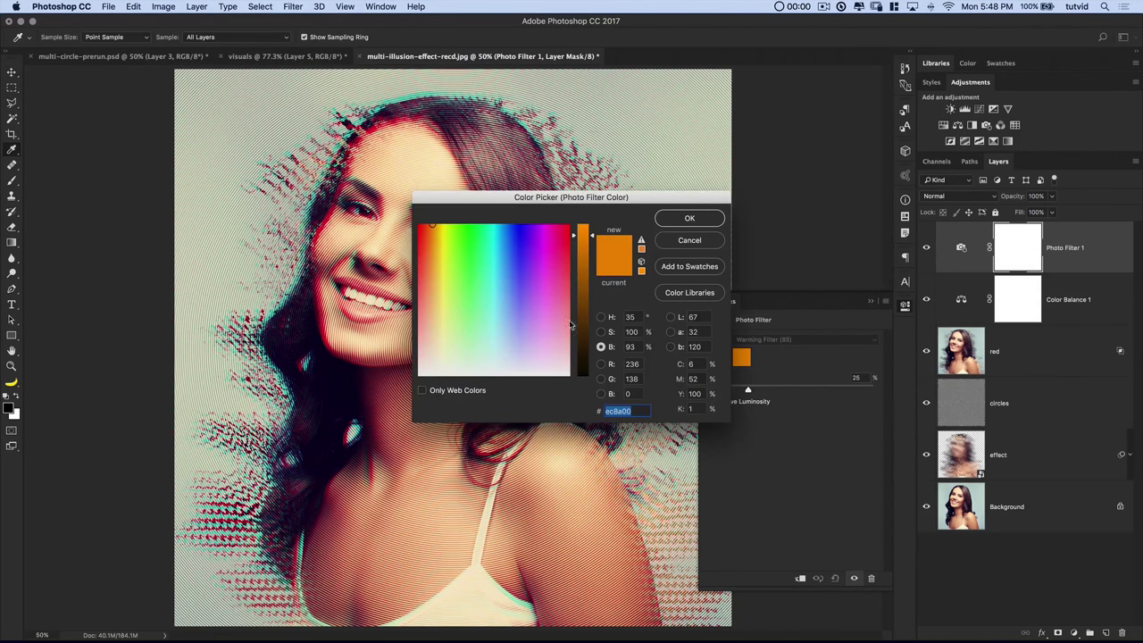
drag(447, 233, 443, 223)
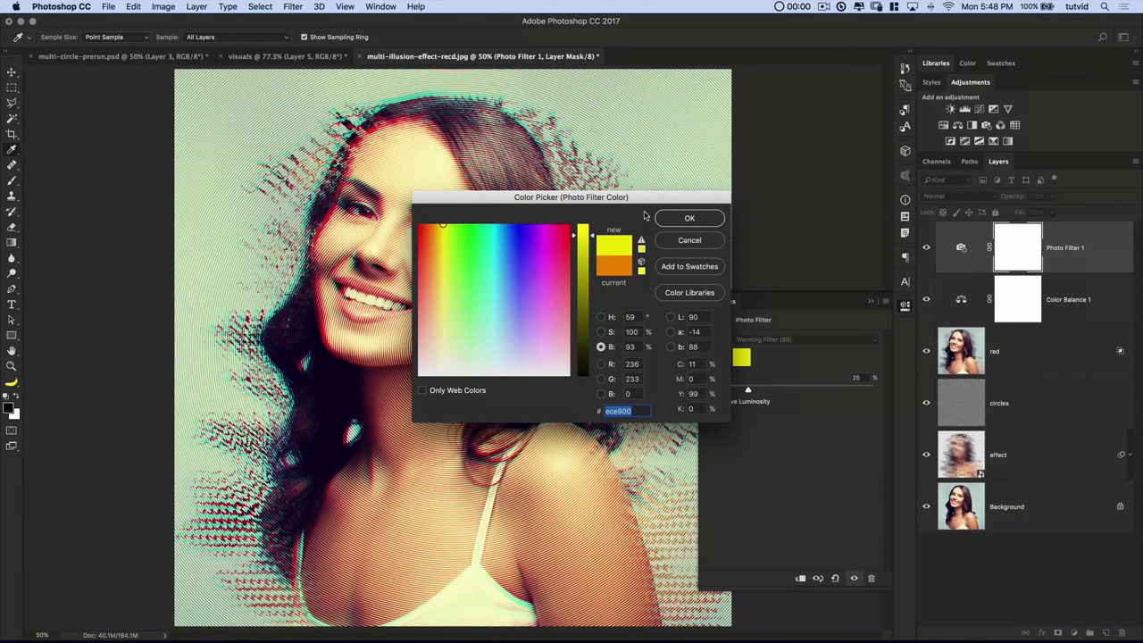
click(613, 410)
click(689, 221)
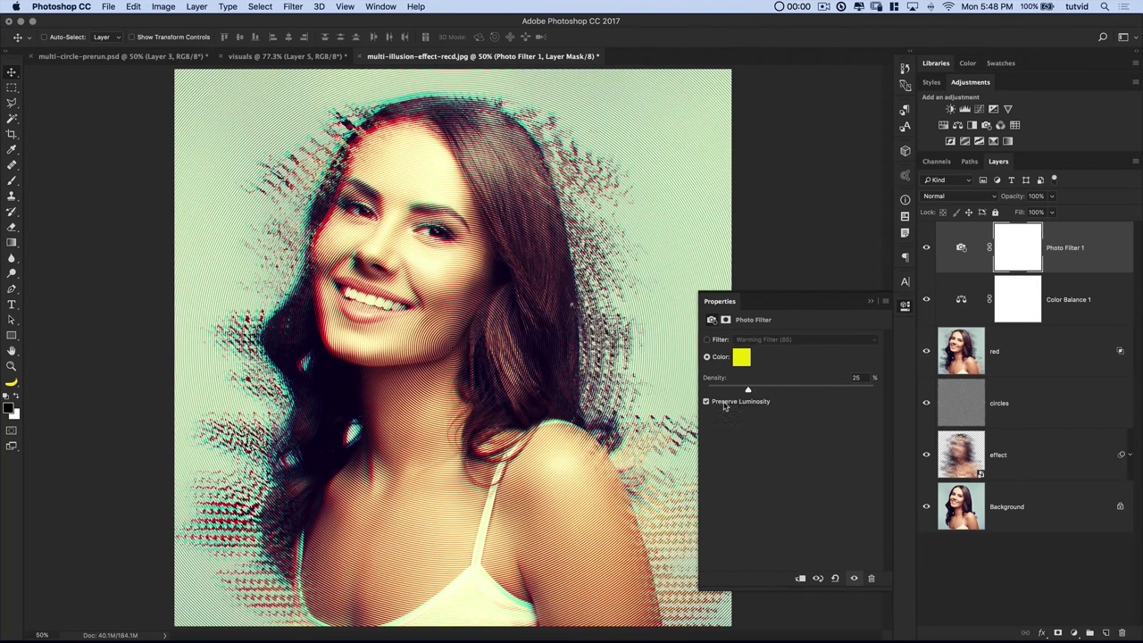
click(712, 406)
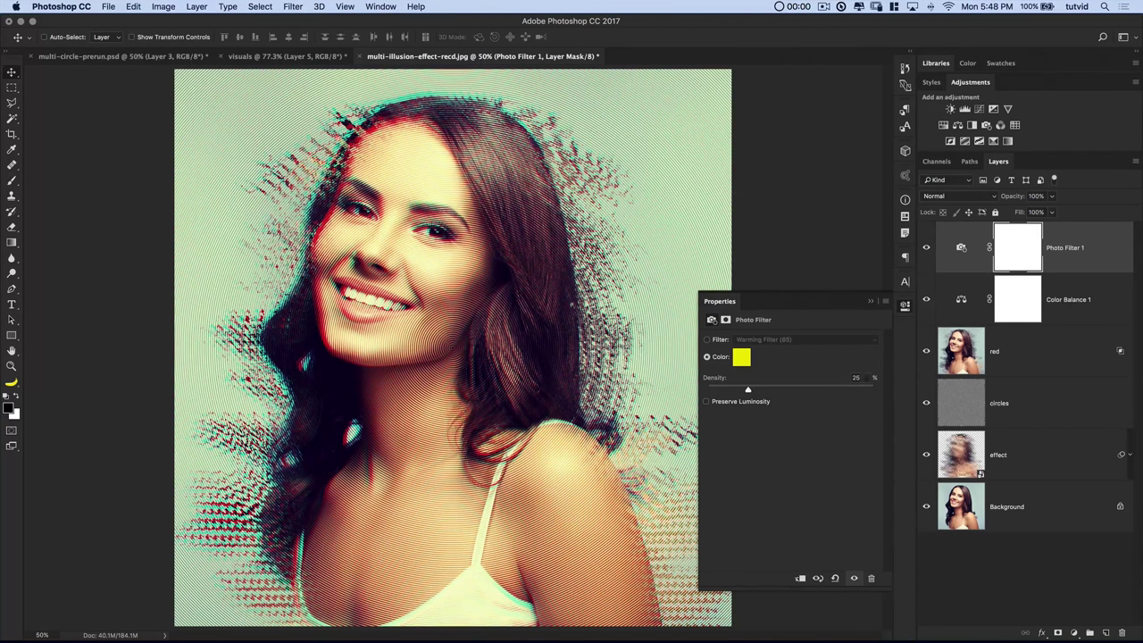
click(905, 307)
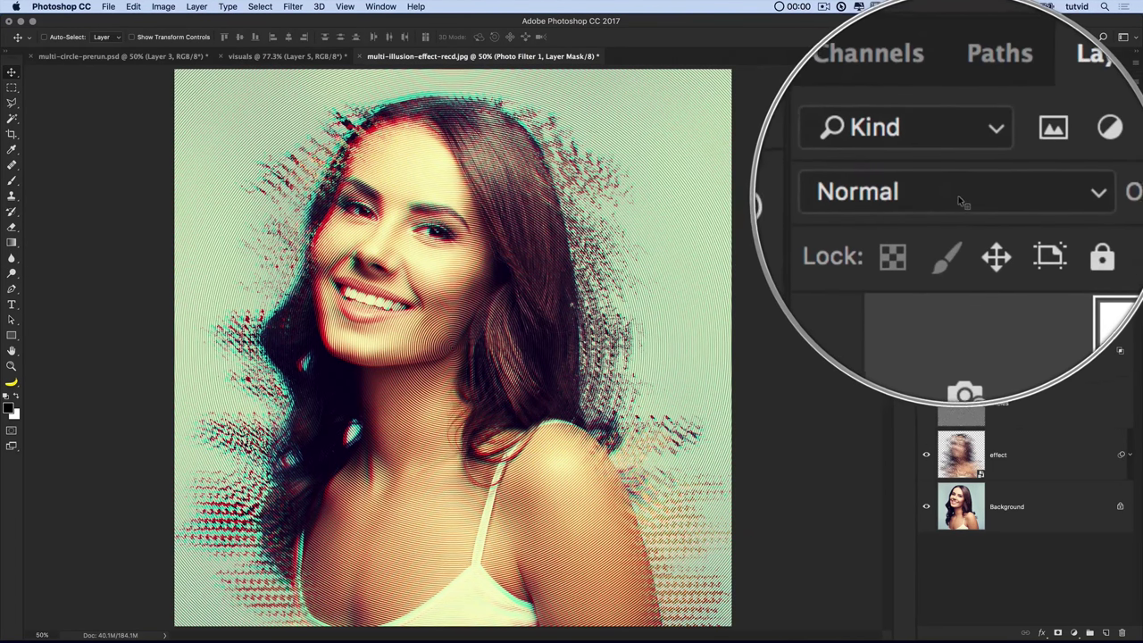
Step: Set the Photo Filter 1 layer's blend mode to Multiply
click(957, 197)
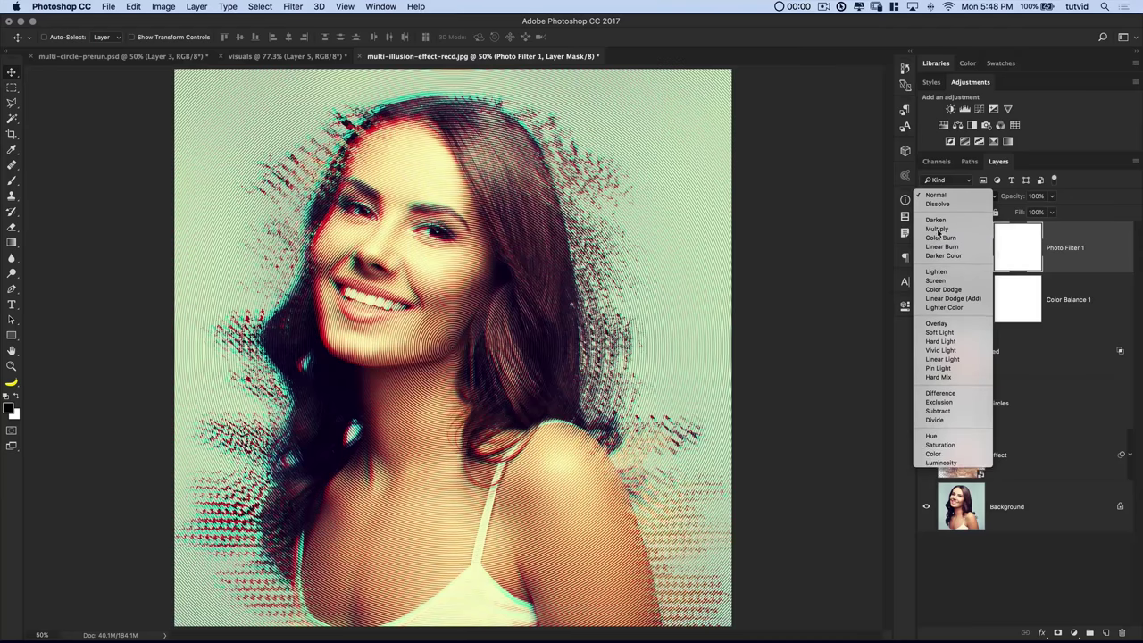
click(954, 230)
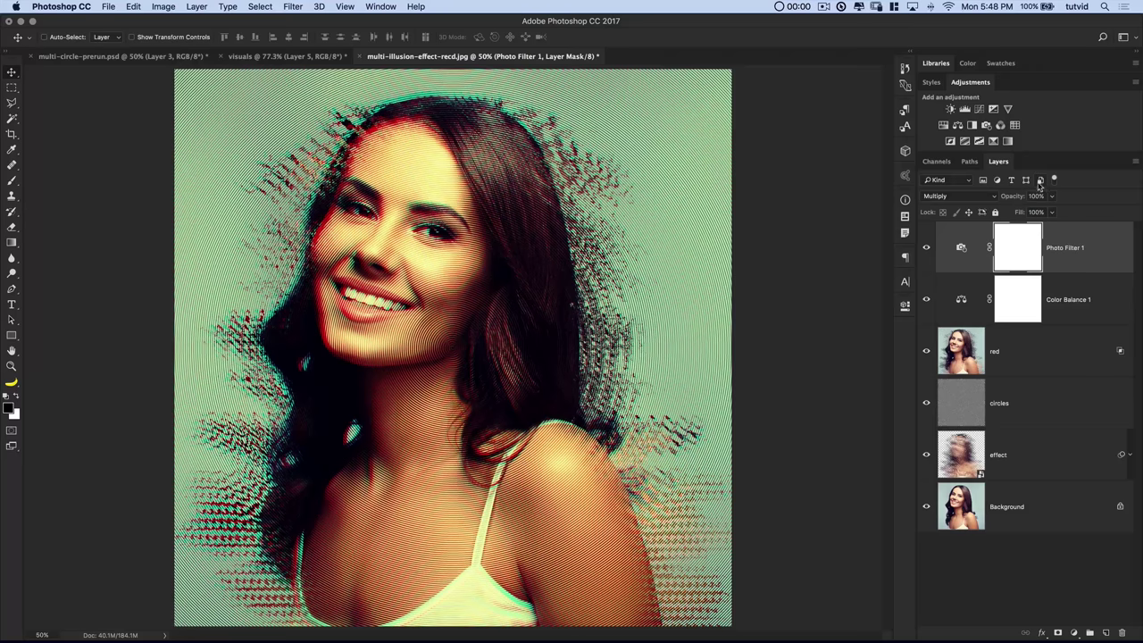
click(966, 300)
click(1011, 198)
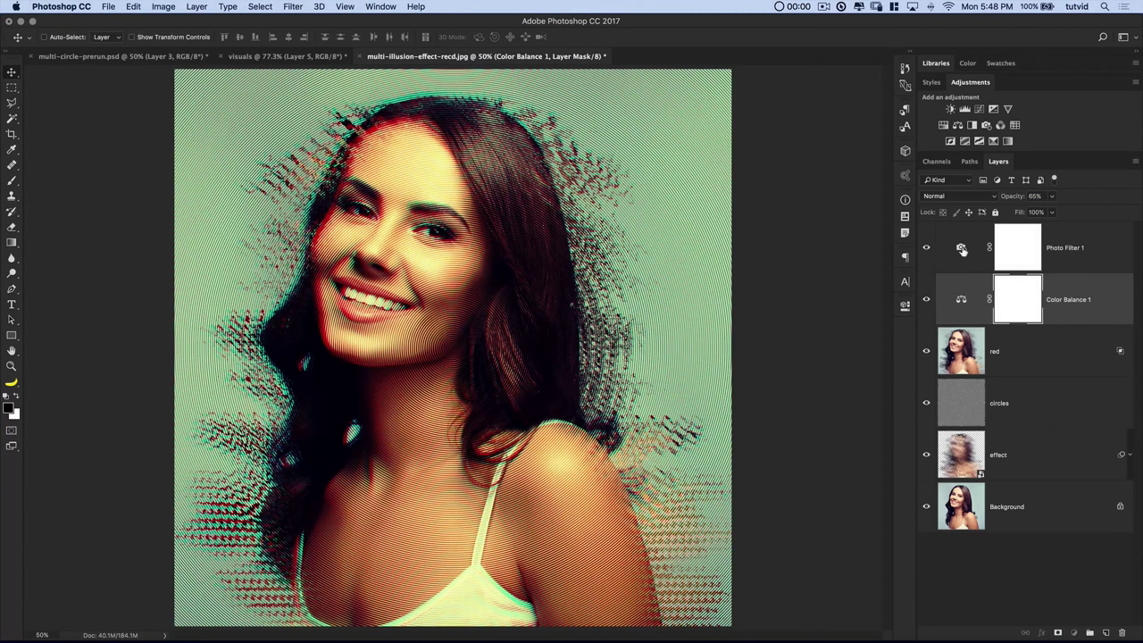
Step: Lower Photo Filter 1's opacity to 72% and compare against the visuals reference image
click(966, 250)
click(1000, 197)
drag(998, 196, 1023, 206)
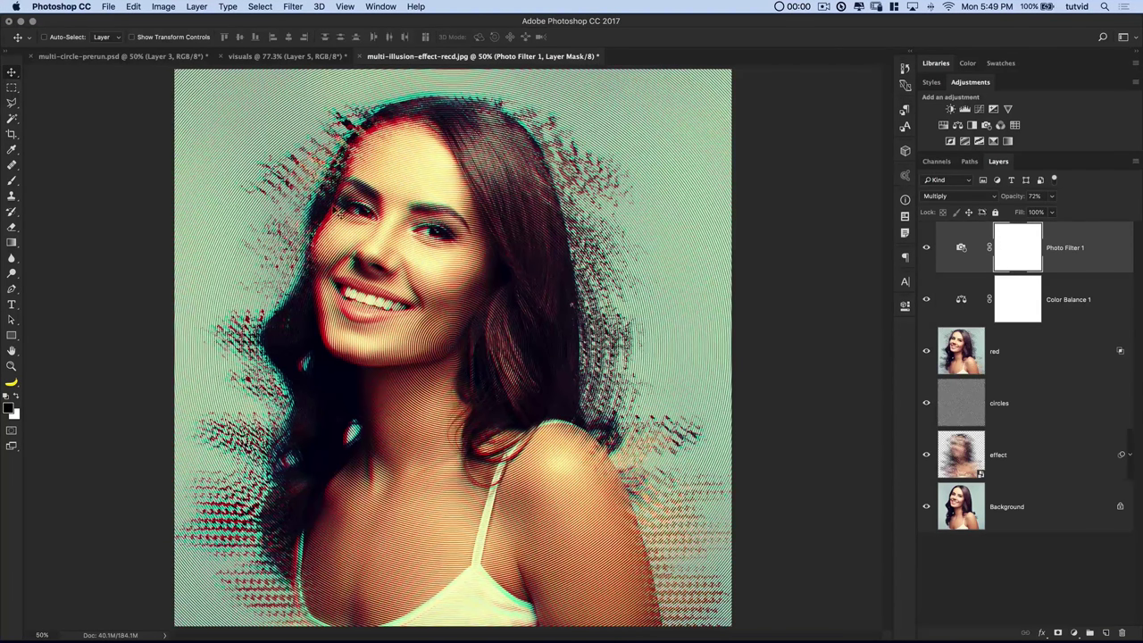
click(286, 56)
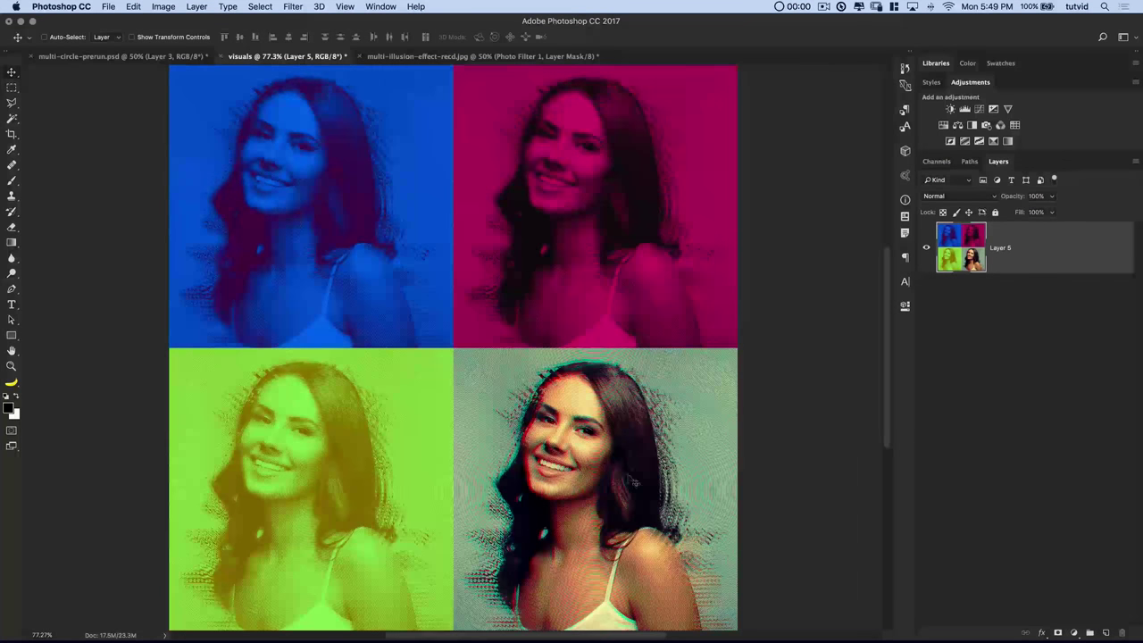
click(498, 56)
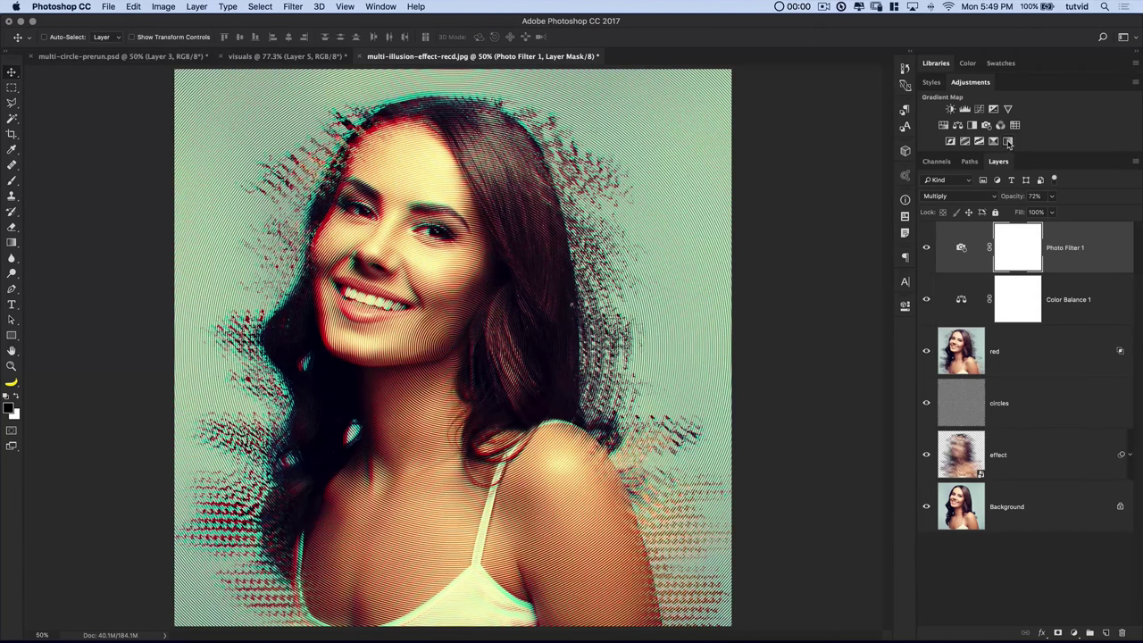
Step: Add a Gradient Map layer and set its start stop to dark navy #02142d
click(1008, 142)
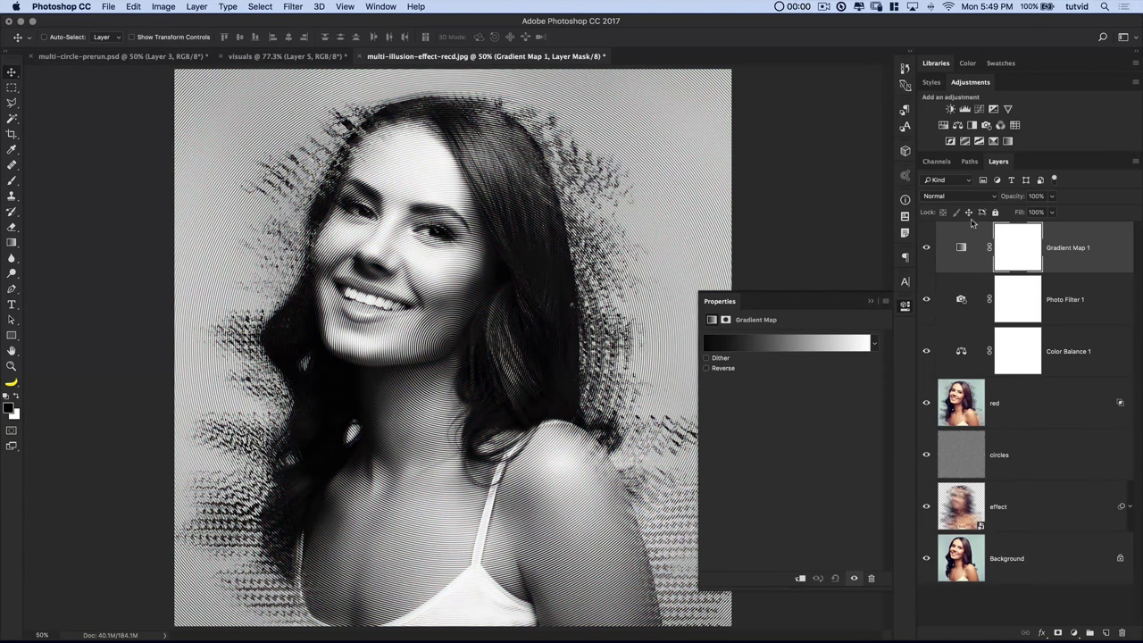
click(775, 347)
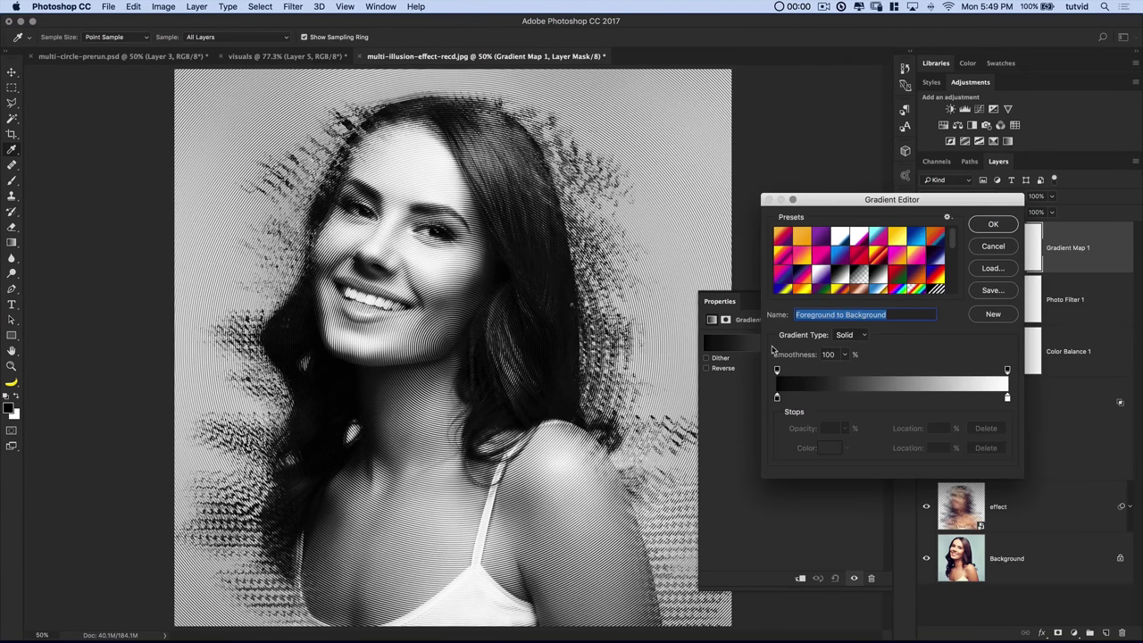
double_click(776, 399)
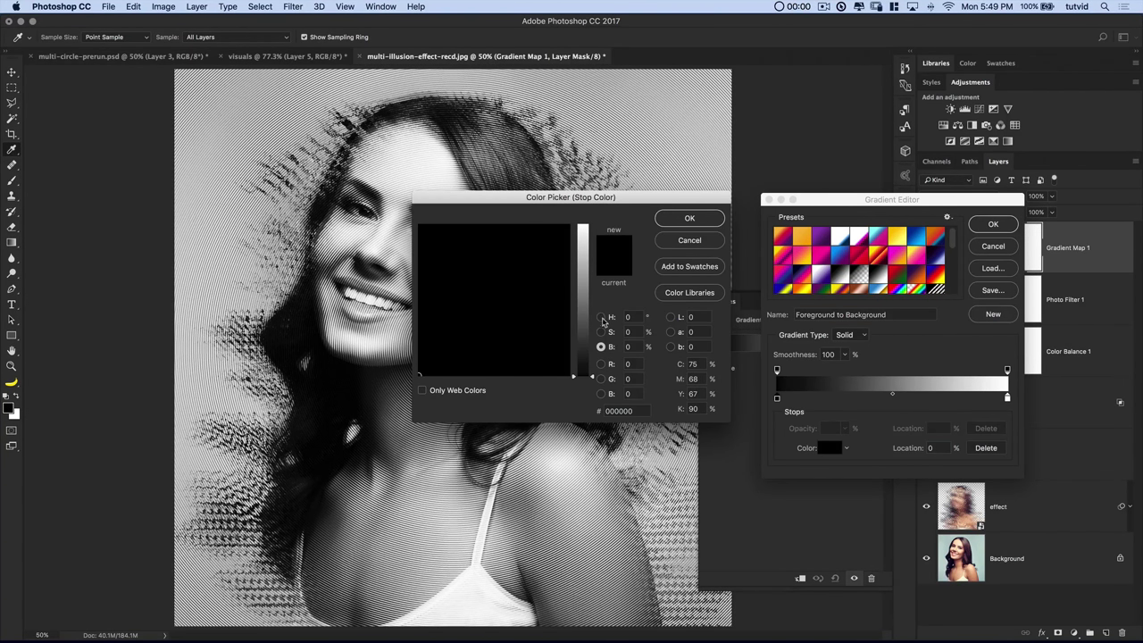
click(601, 317)
drag(581, 294, 562, 347)
click(561, 301)
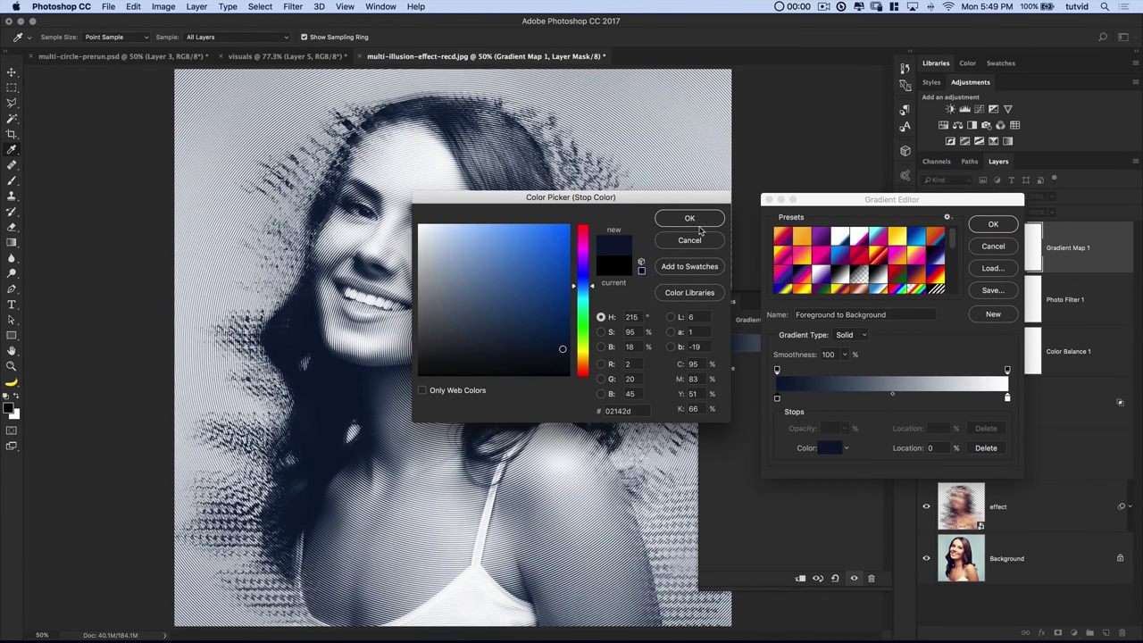
click(690, 218)
Step: Set the gradient's end stop to bright cyan #09cdf7 and apply the map
double_click(1007, 399)
click(585, 297)
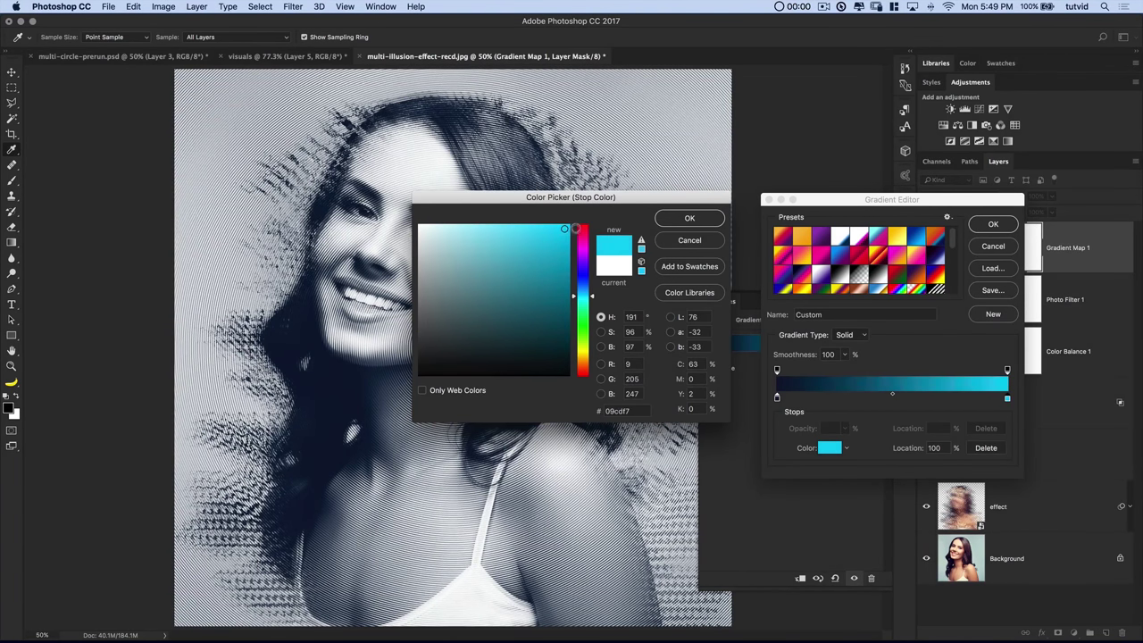
drag(561, 234, 575, 230)
click(690, 220)
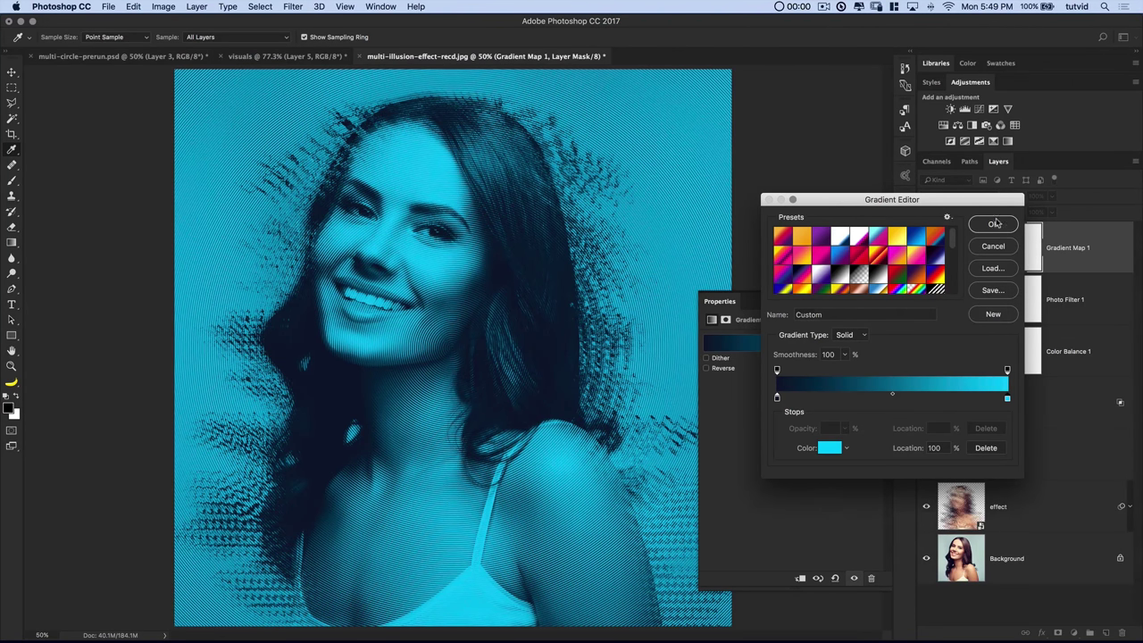
click(993, 224)
click(906, 307)
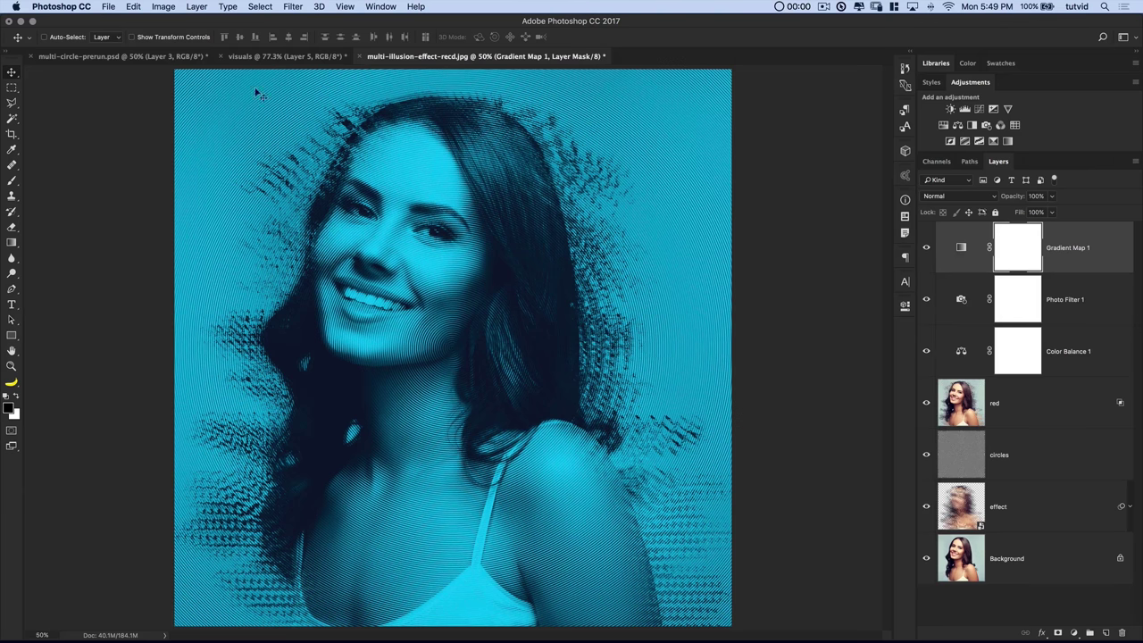
Step: Check the visuals reference, then reopen Gradient Map 1's gradient presets
click(279, 56)
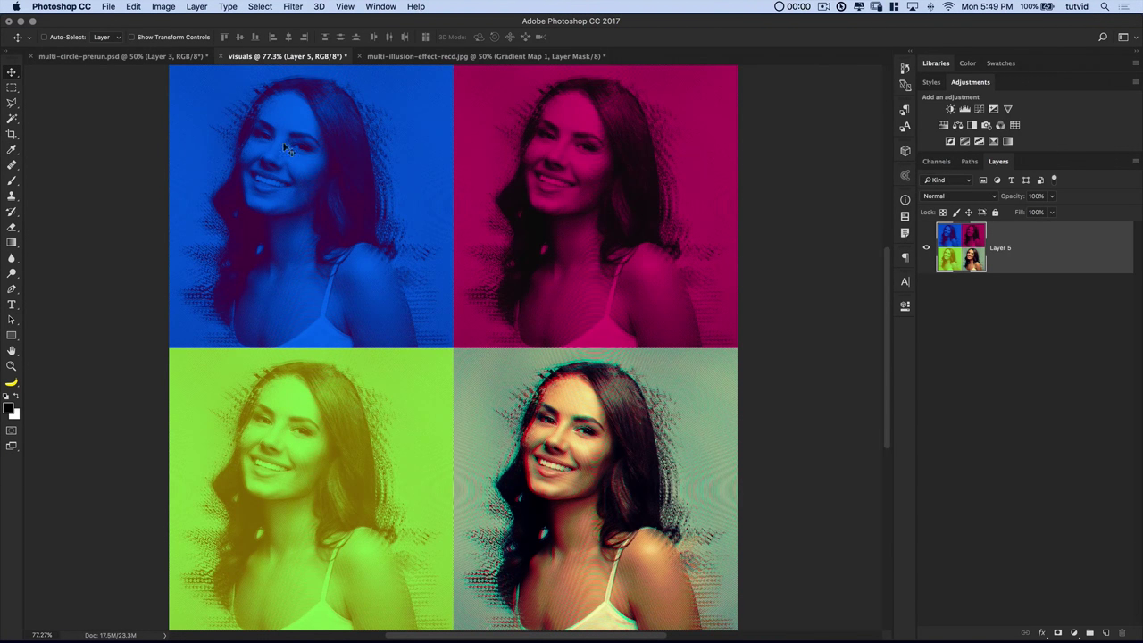
click(456, 58)
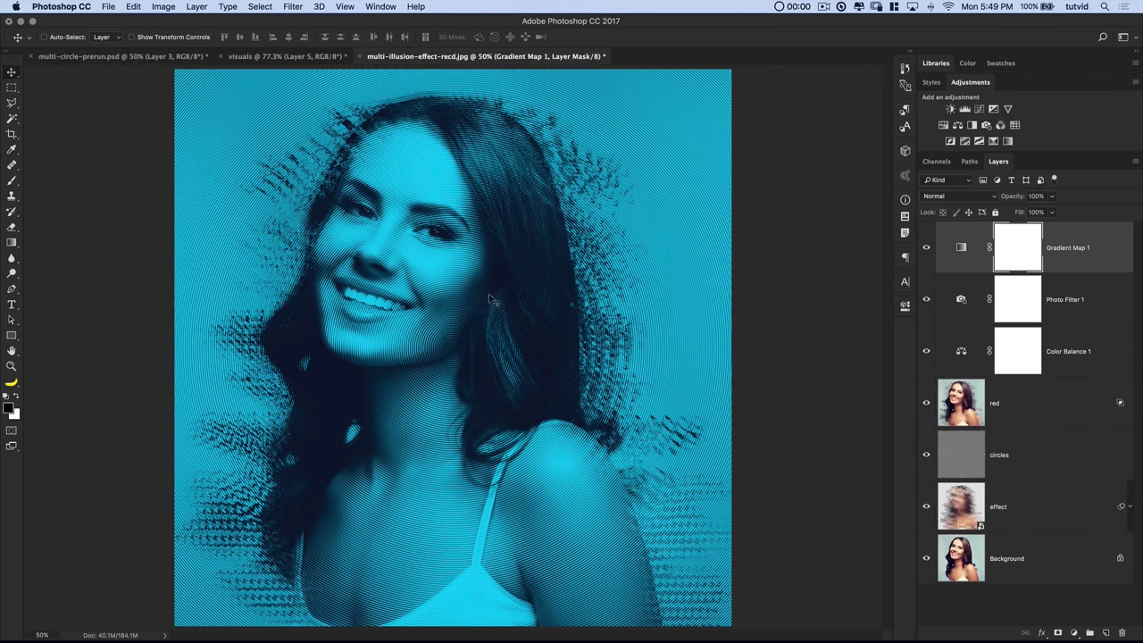
double_click(963, 246)
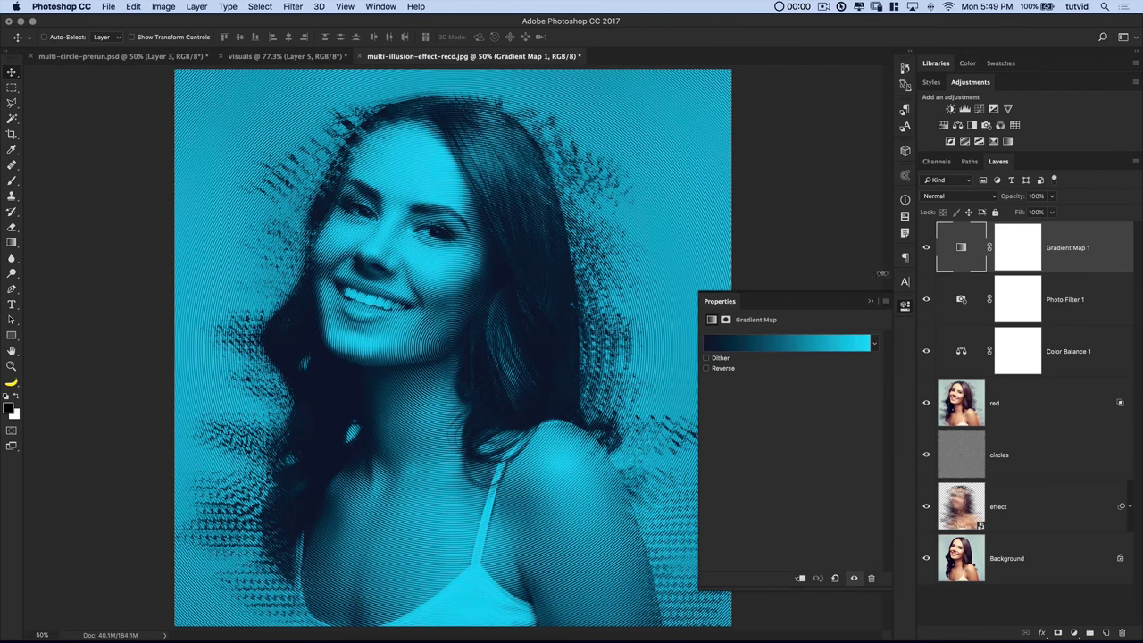
click(811, 344)
drag(955, 245, 950, 302)
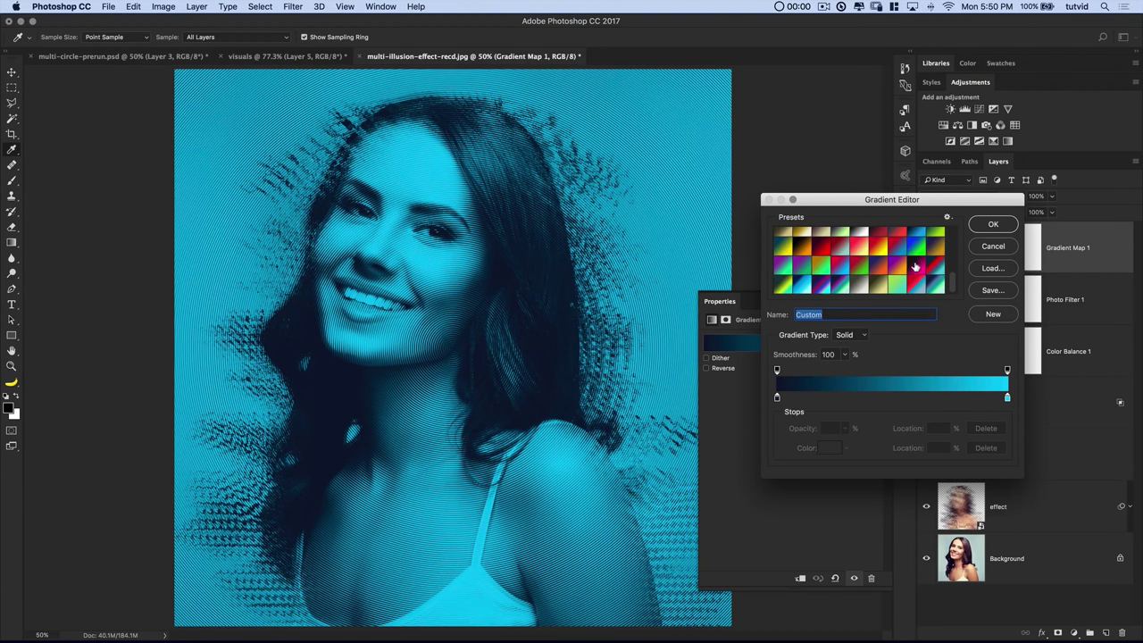
Step: Try several preset gradients, settling on rich-raspberry-to-blueberry for a pink and blue duotone
click(915, 267)
click(796, 285)
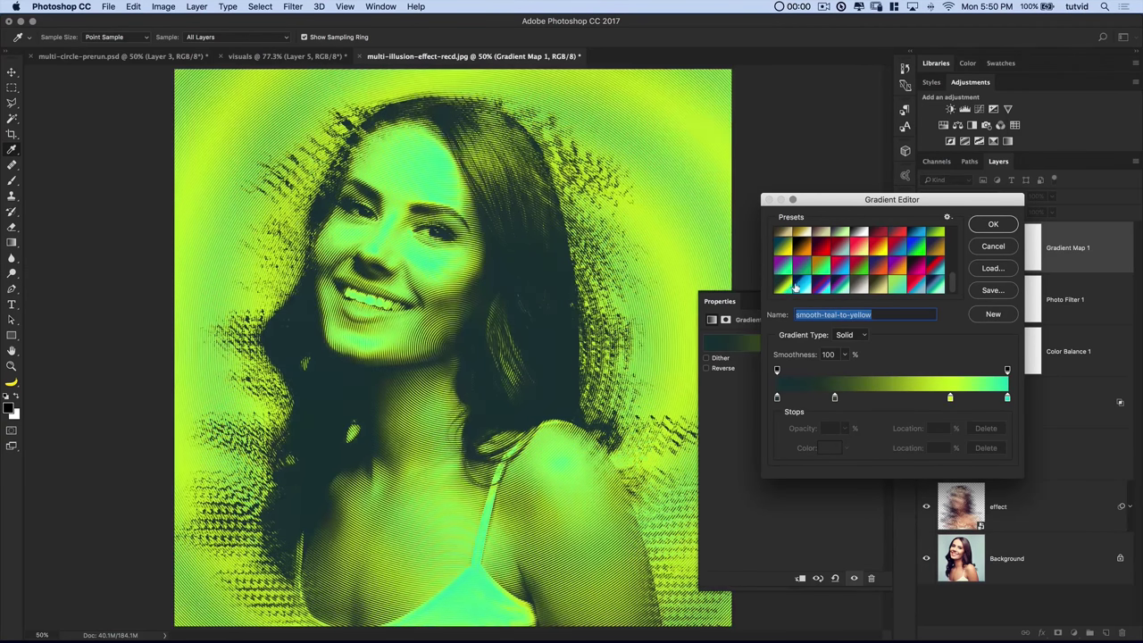
click(896, 268)
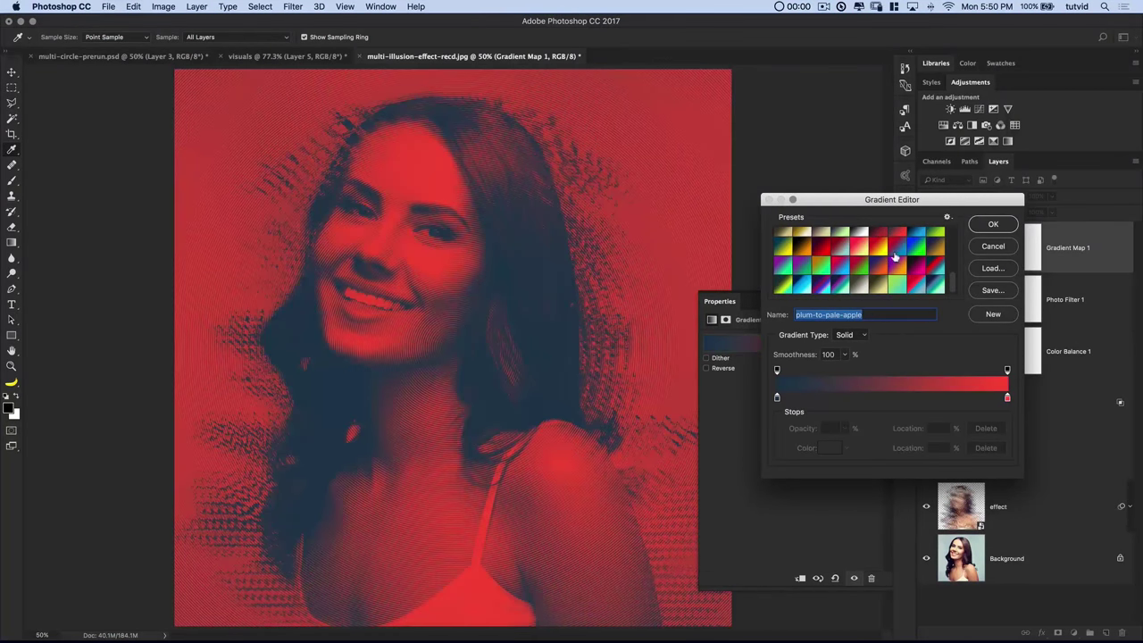
click(924, 249)
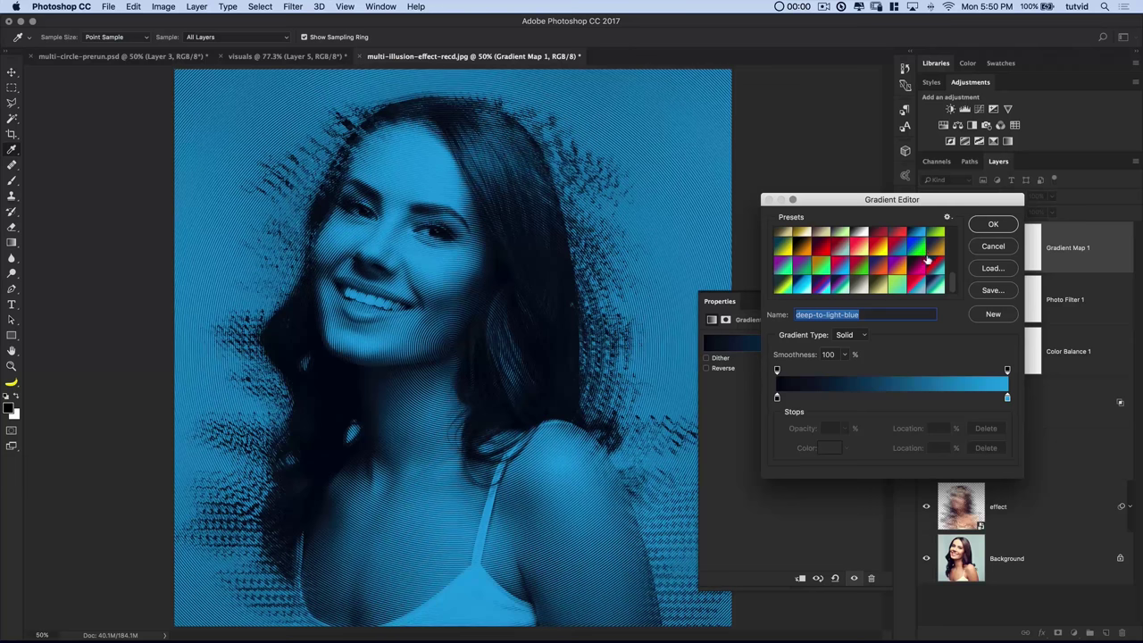
click(794, 280)
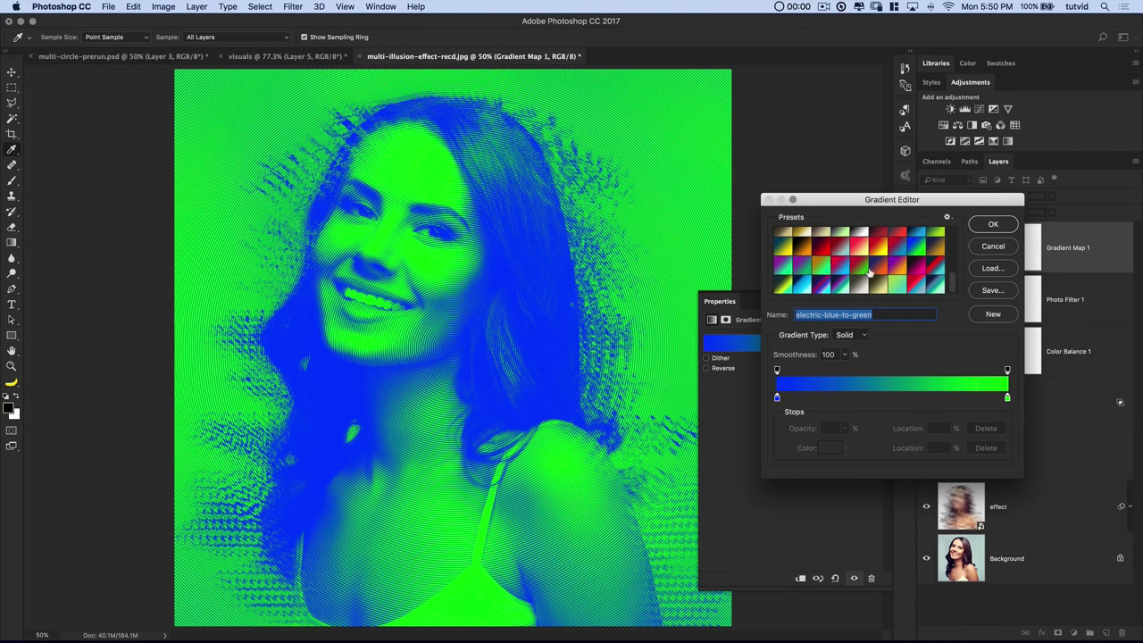
click(912, 285)
click(993, 224)
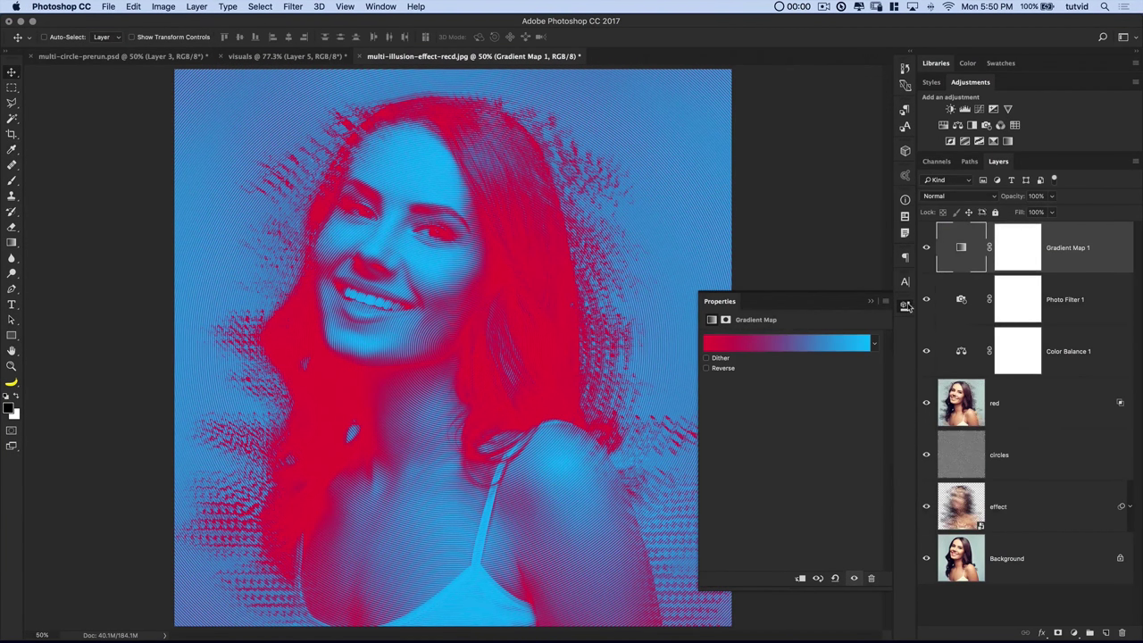